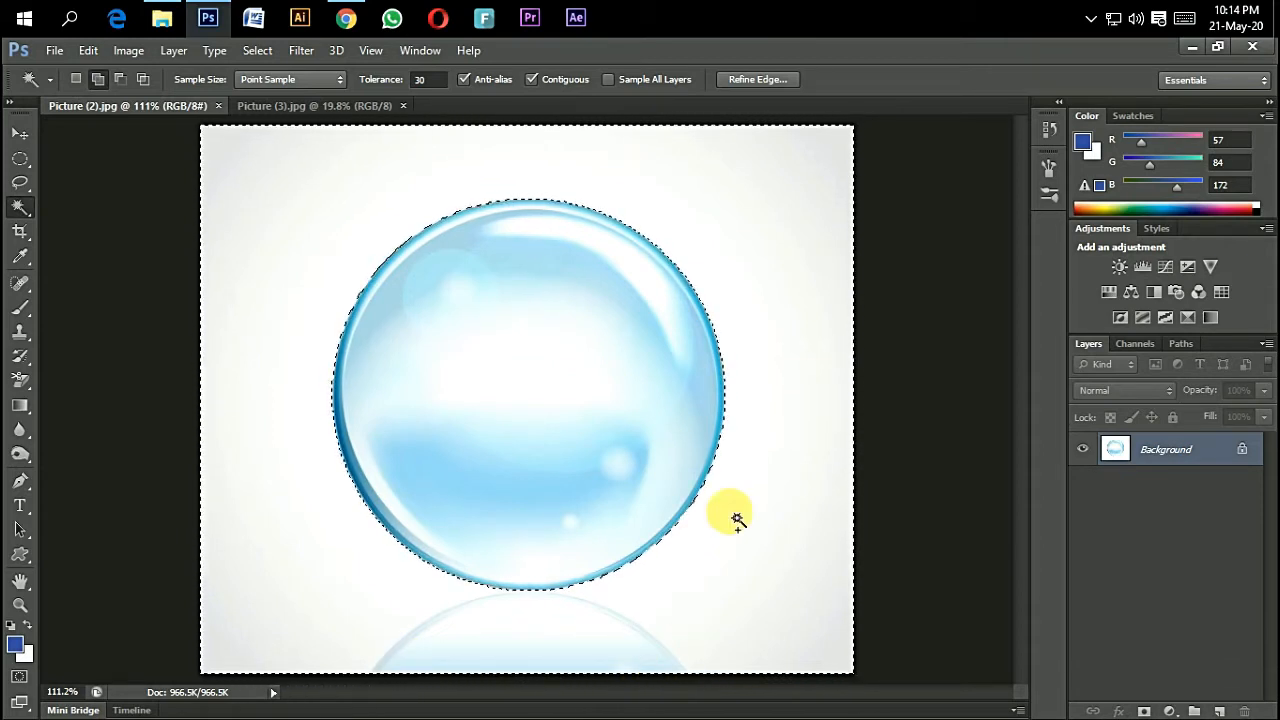
Step: Invert the selection so the bubble can be moved into Picture (3).jpg, and convert the new bubble layer to a smart object
{"action": "right_click", "coordinate": [588, 335]}
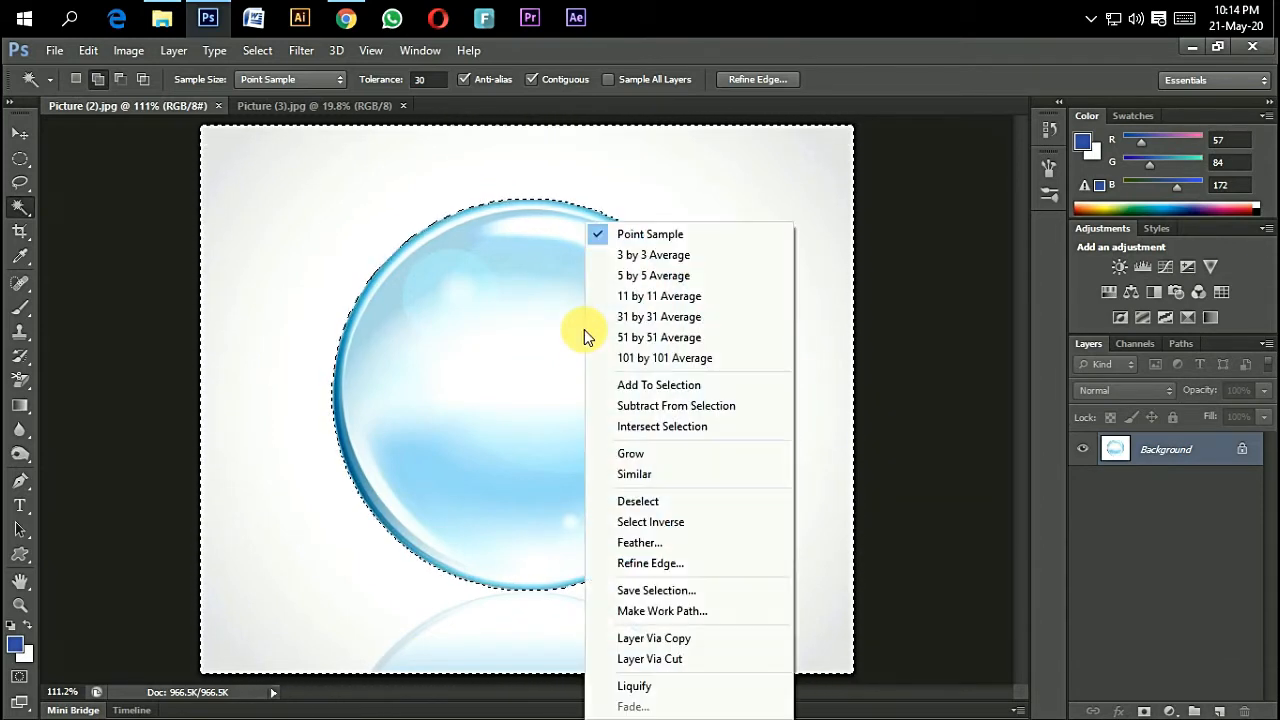
{"action": "left_click", "coordinate": [652, 524]}
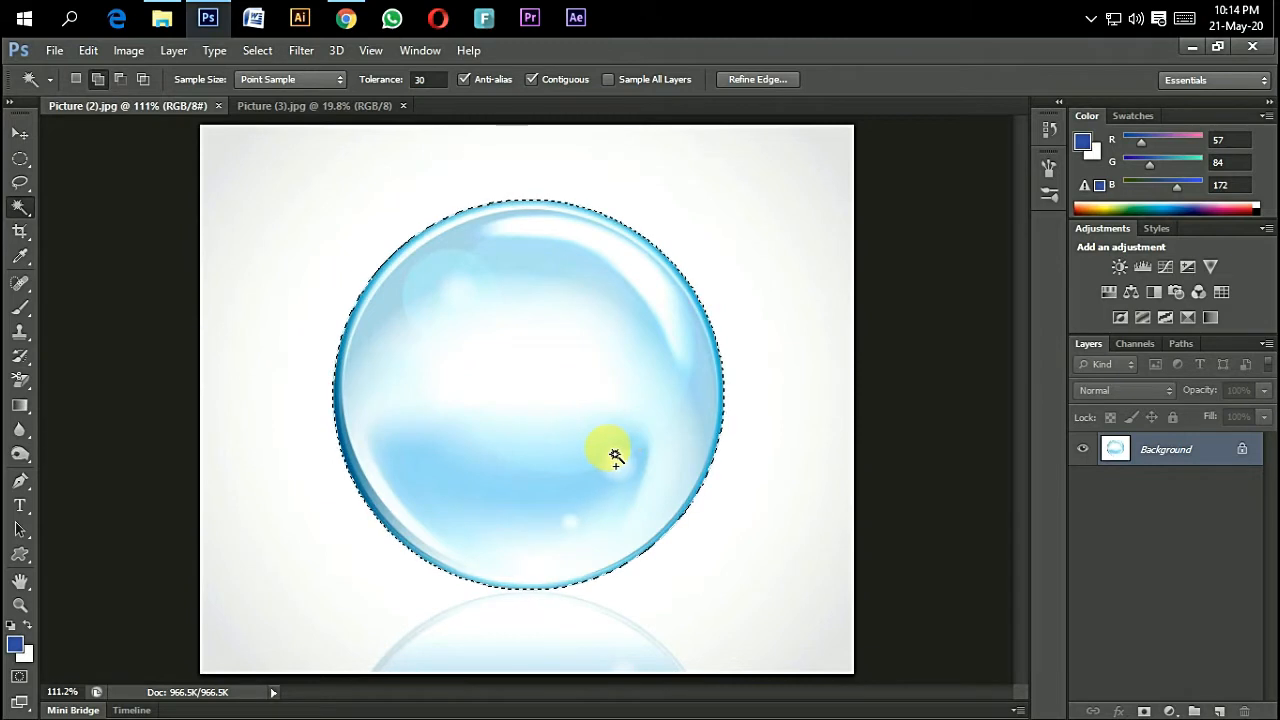
{"action": "left_click", "coordinate": [20, 133]}
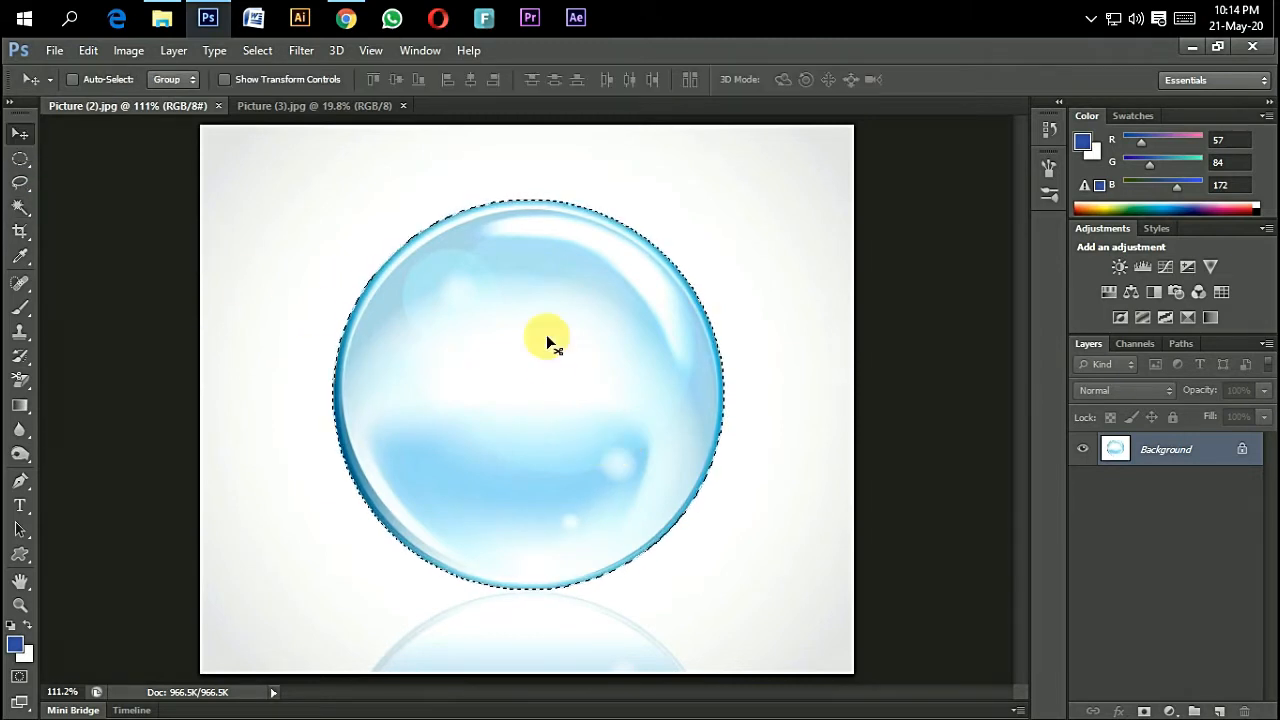
{"action": "left_click_drag", "start_coordinate": [552, 358], "coordinate": [562, 420]}
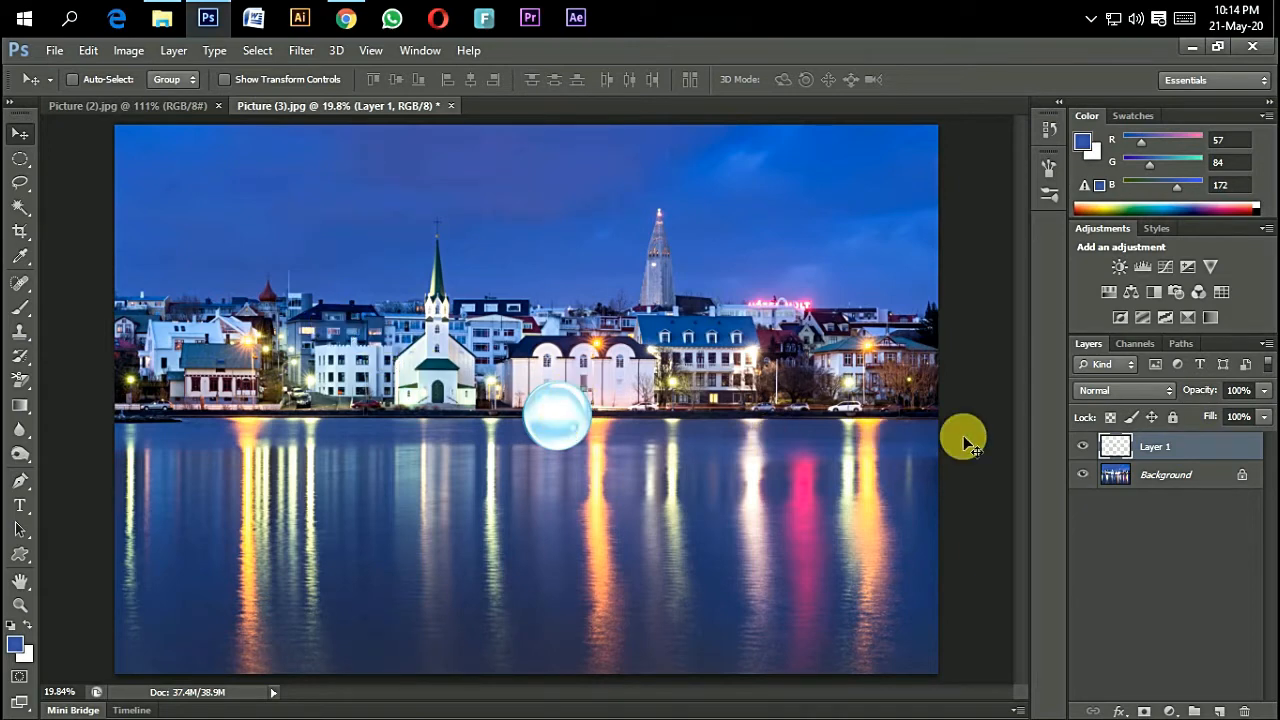
{"action": "right_click", "coordinate": [1145, 446]}
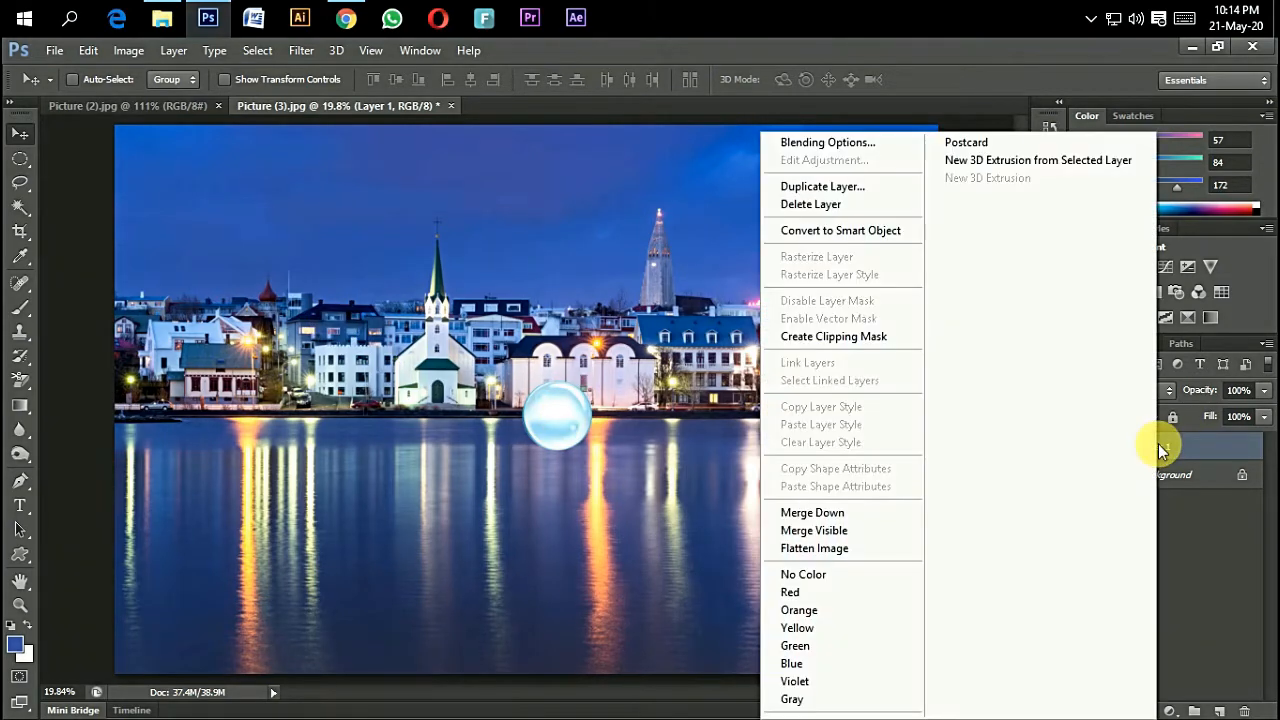
{"action": "left_click", "coordinate": [880, 232]}
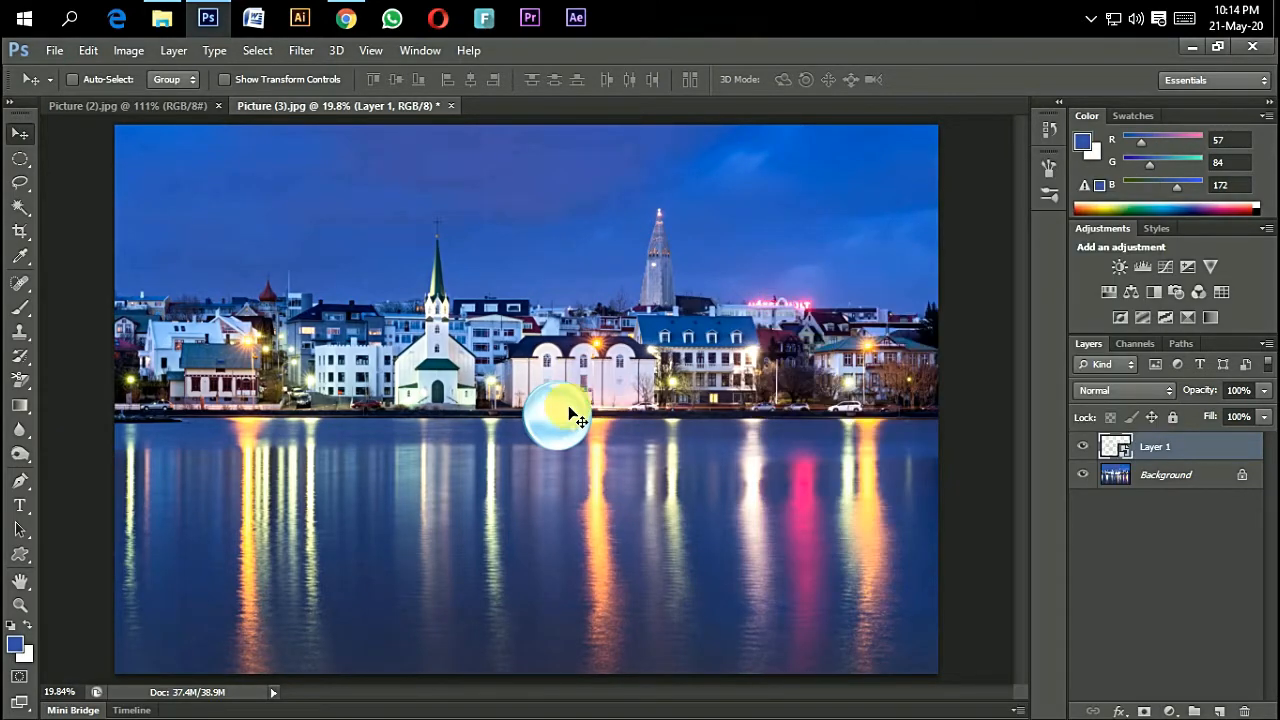
Step: Scale the bubble proportionally to about 510% over the church and white buildings, and lower its layer opacity to 73%
{"action": "left_click", "coordinate": [88, 51]}
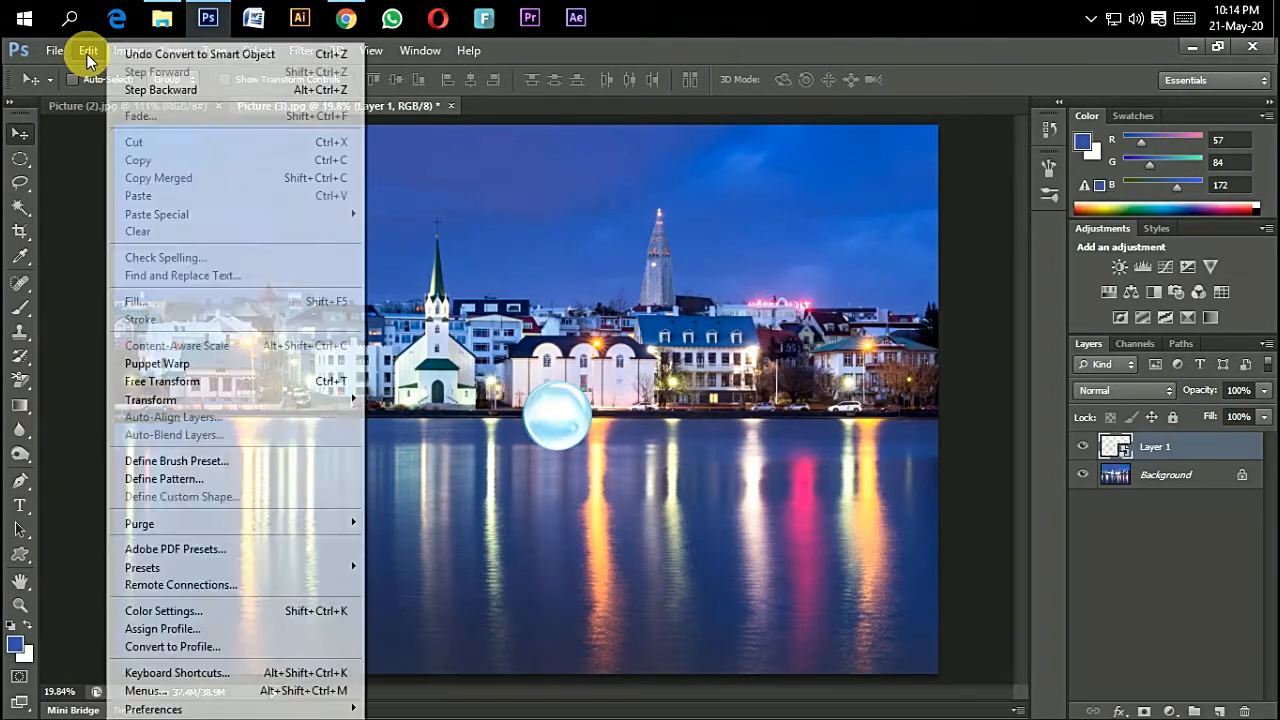
{"action": "left_click", "coordinate": [167, 382]}
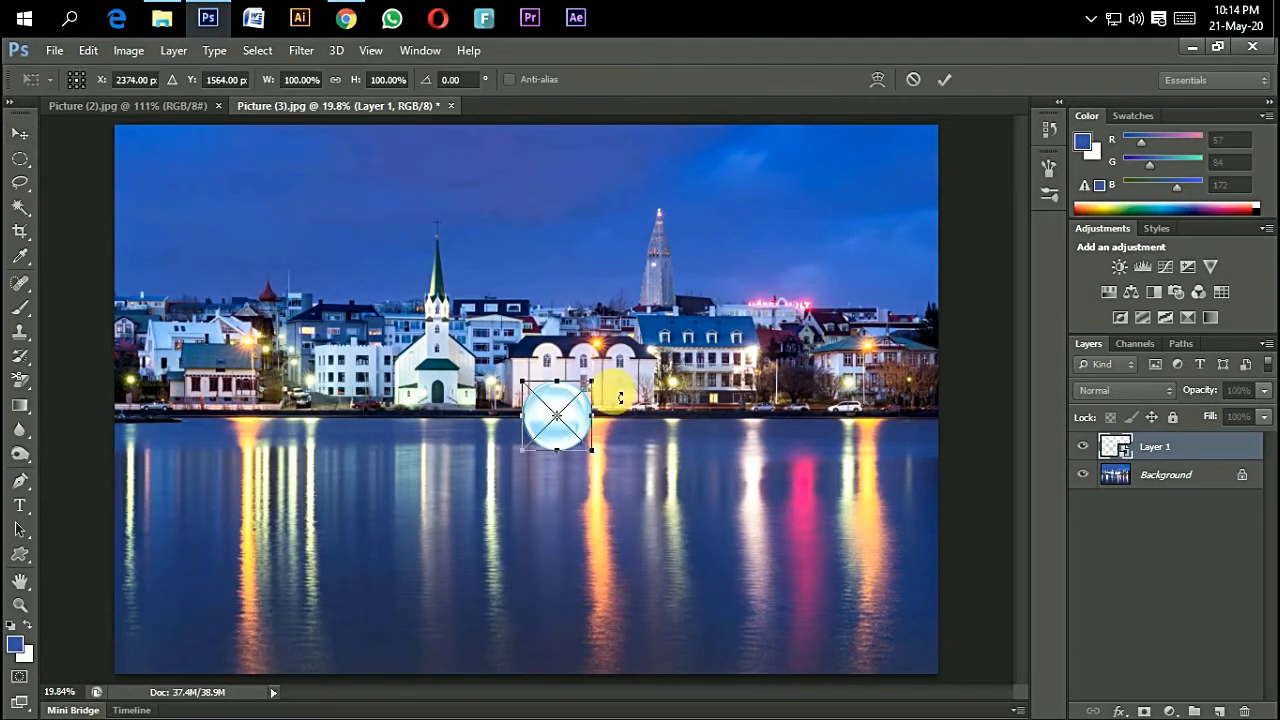
{"action": "left_click_drag", "start_coordinate": [678, 333], "coordinate": [745, 250]}
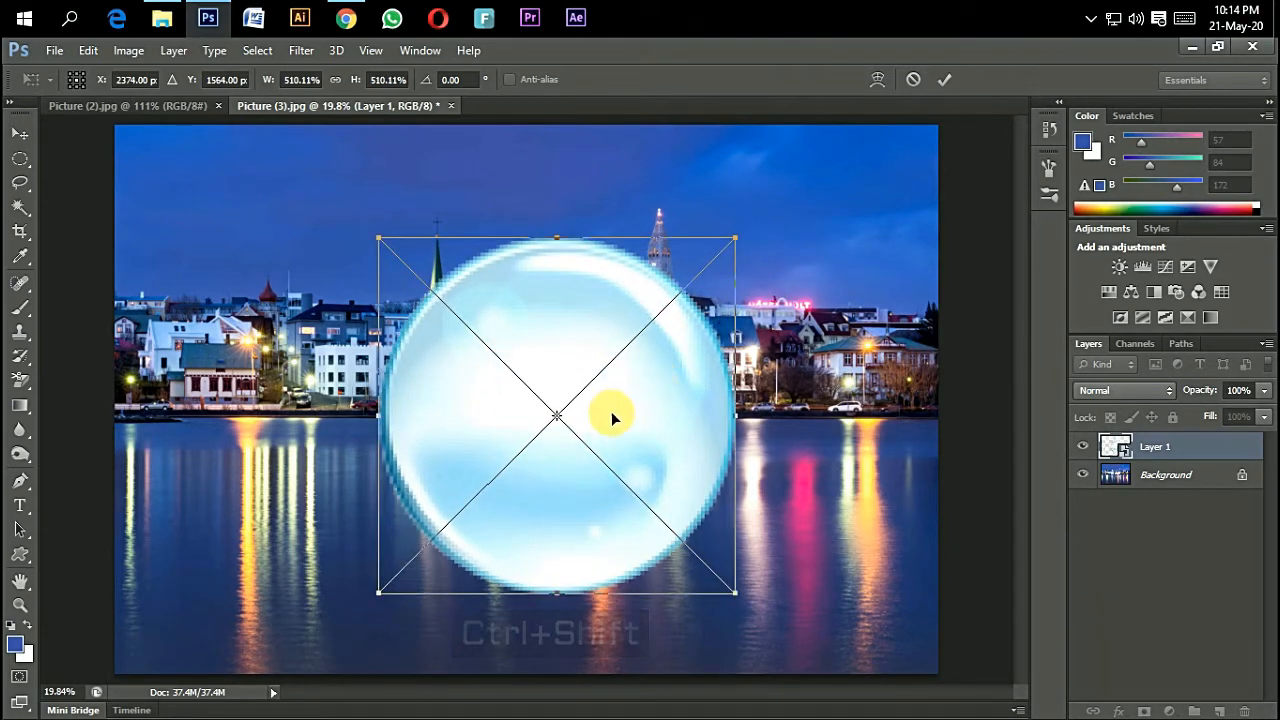
{"action": "left_click_drag", "start_coordinate": [611, 411], "coordinate": [598, 358]}
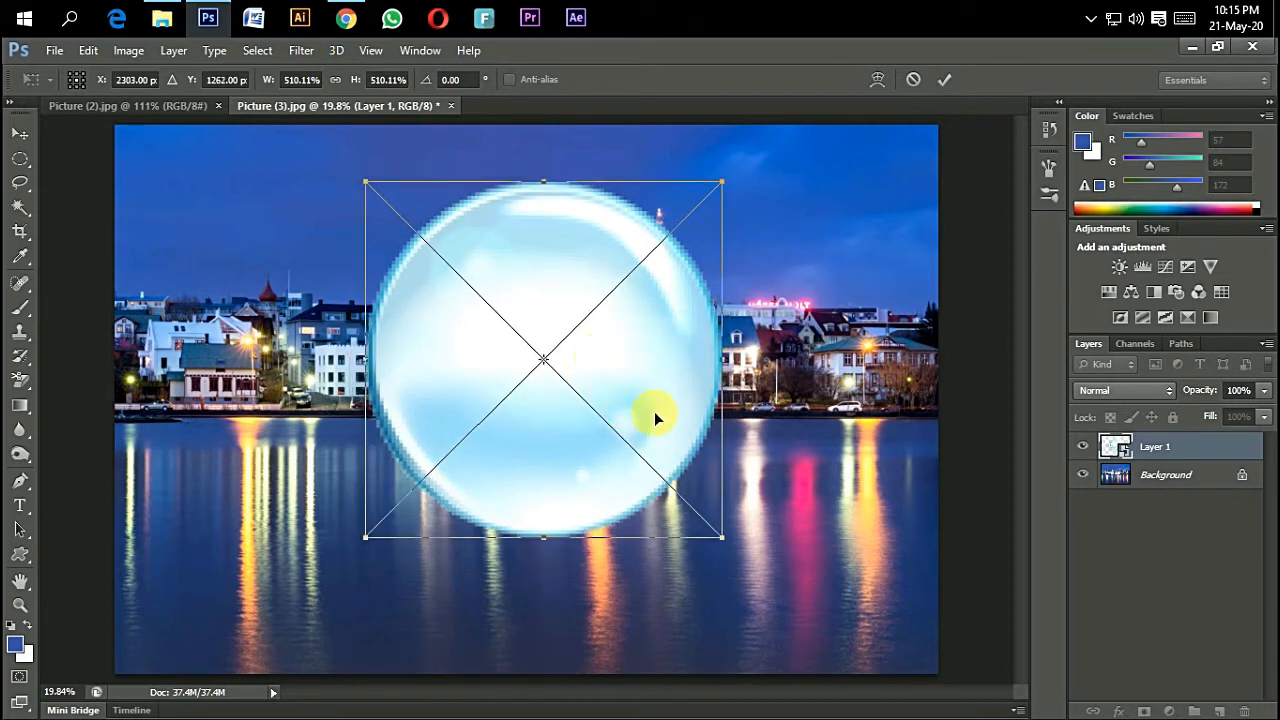
{"action": "left_click", "coordinate": [945, 82]}
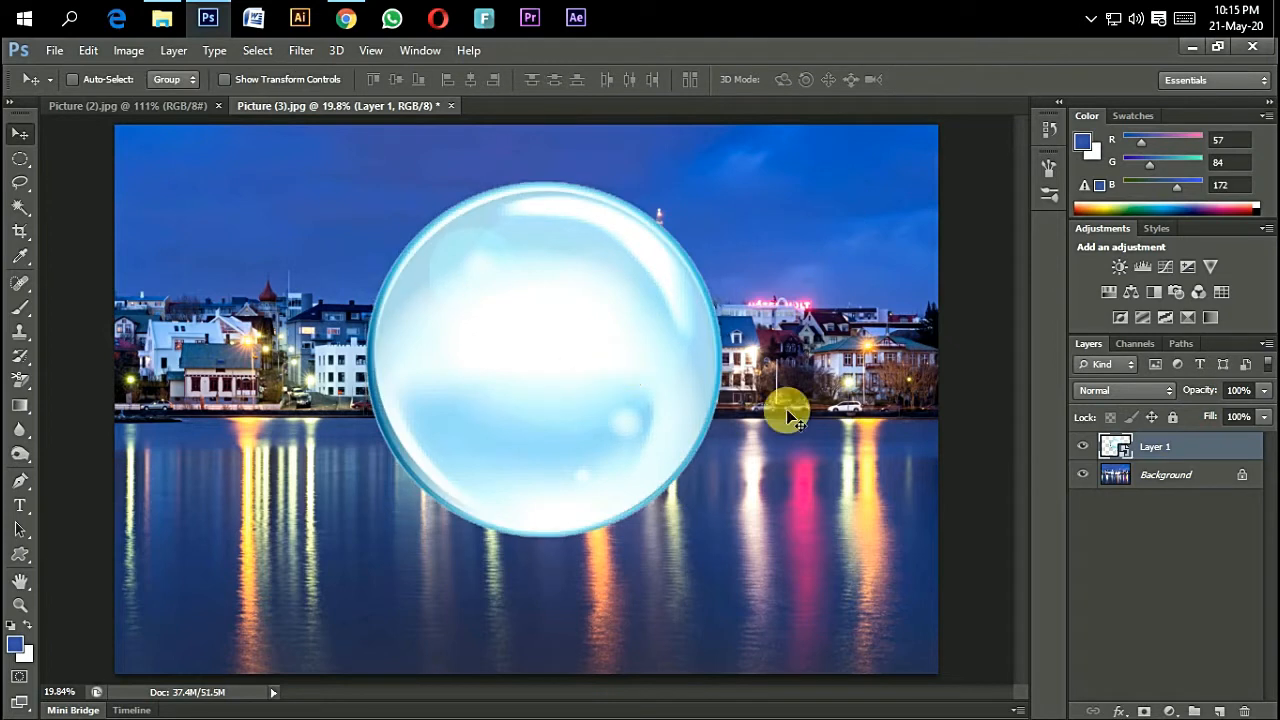
{"action": "mouse_move", "coordinate": [1194, 391]}
{"action": "left_mouse_down"}
{"action": "mouse_move", "coordinate": [1171, 394]}
{"action": "mouse_move", "coordinate": [1190, 392]}
{"action": "left_mouse_up"}
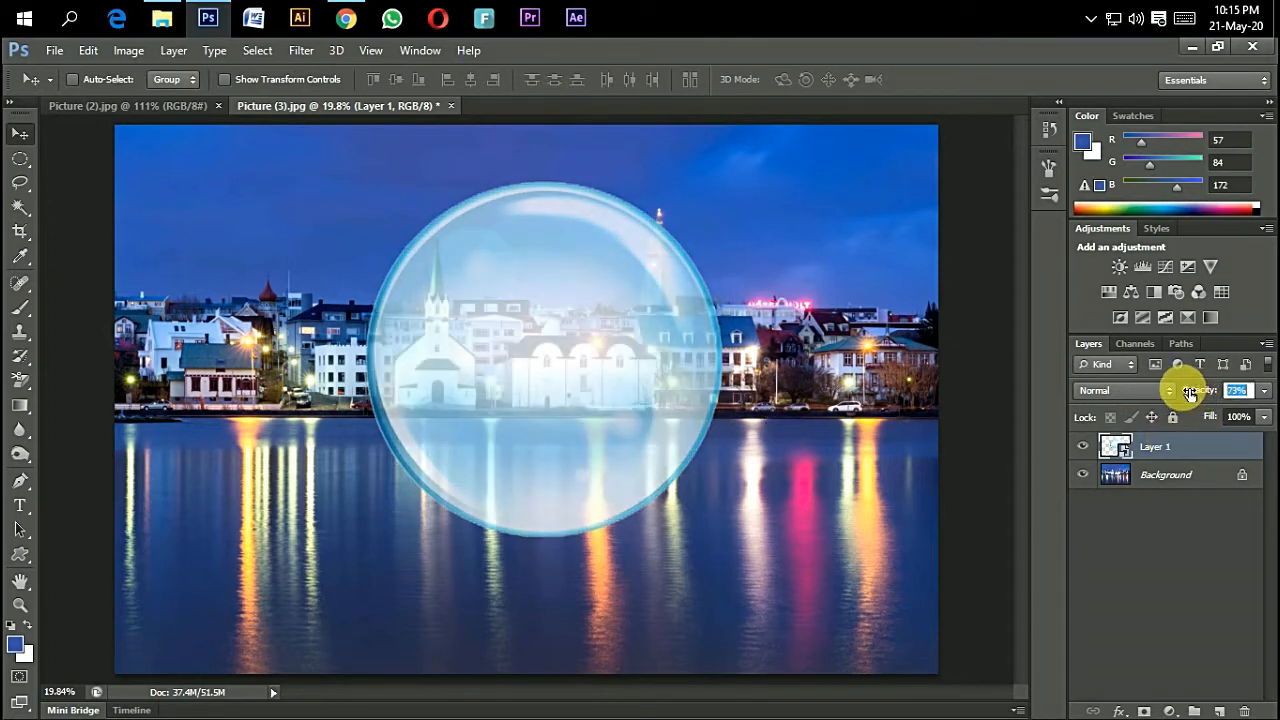
Step: Duplicate the Background layer within Picture (3).jpg under the name Background 2
{"action": "left_click", "coordinate": [1160, 477]}
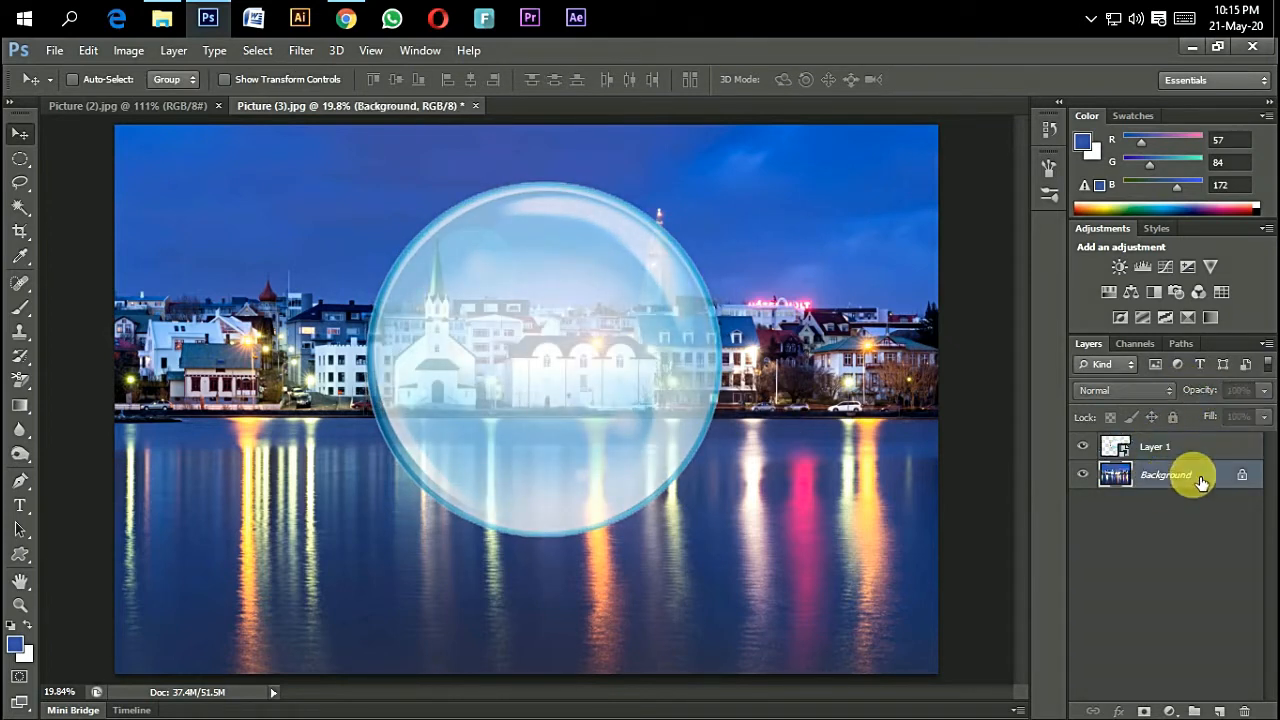
{"action": "right_click", "coordinate": [1184, 482]}
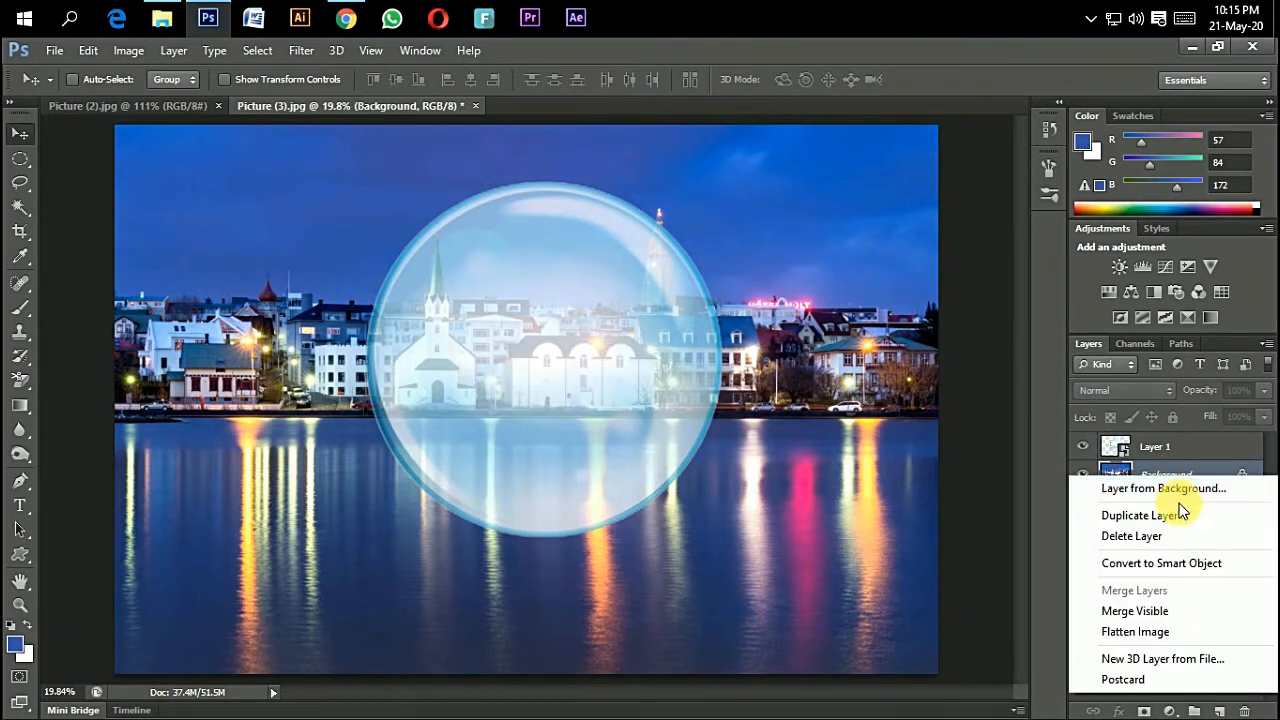
{"action": "left_click", "coordinate": [1143, 516]}
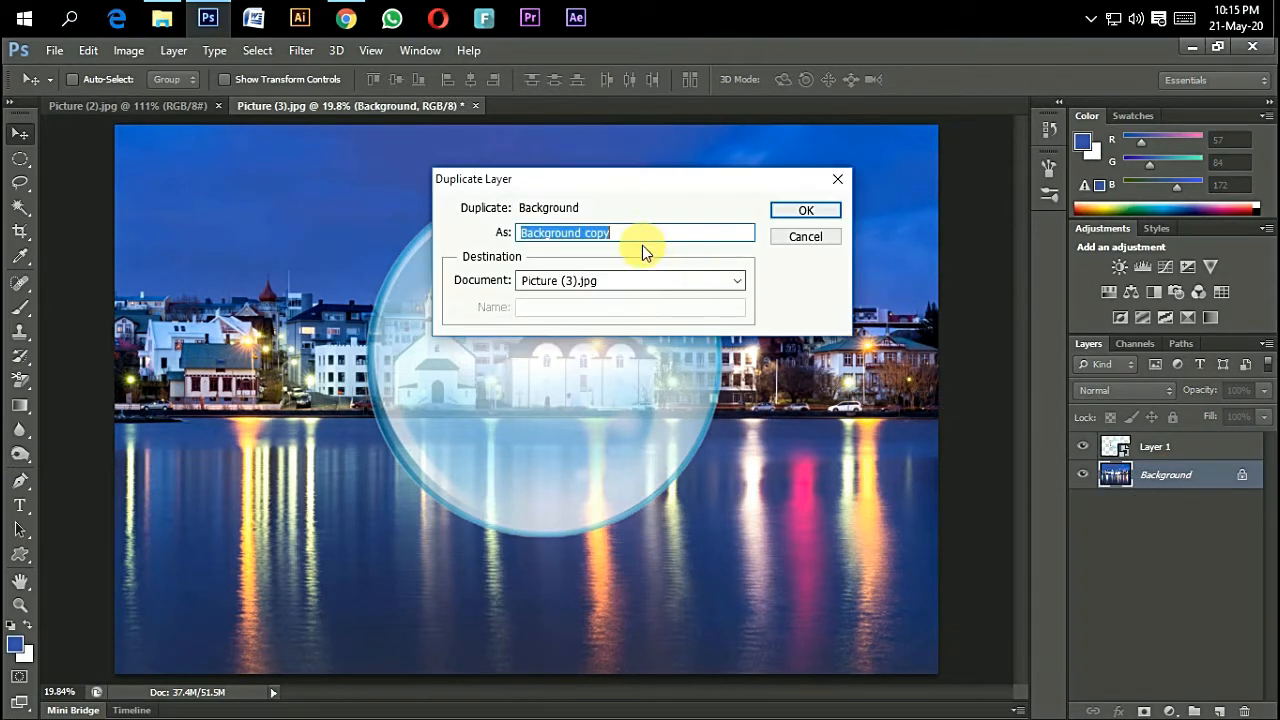
{"action": "left_click", "coordinate": [606, 238]}
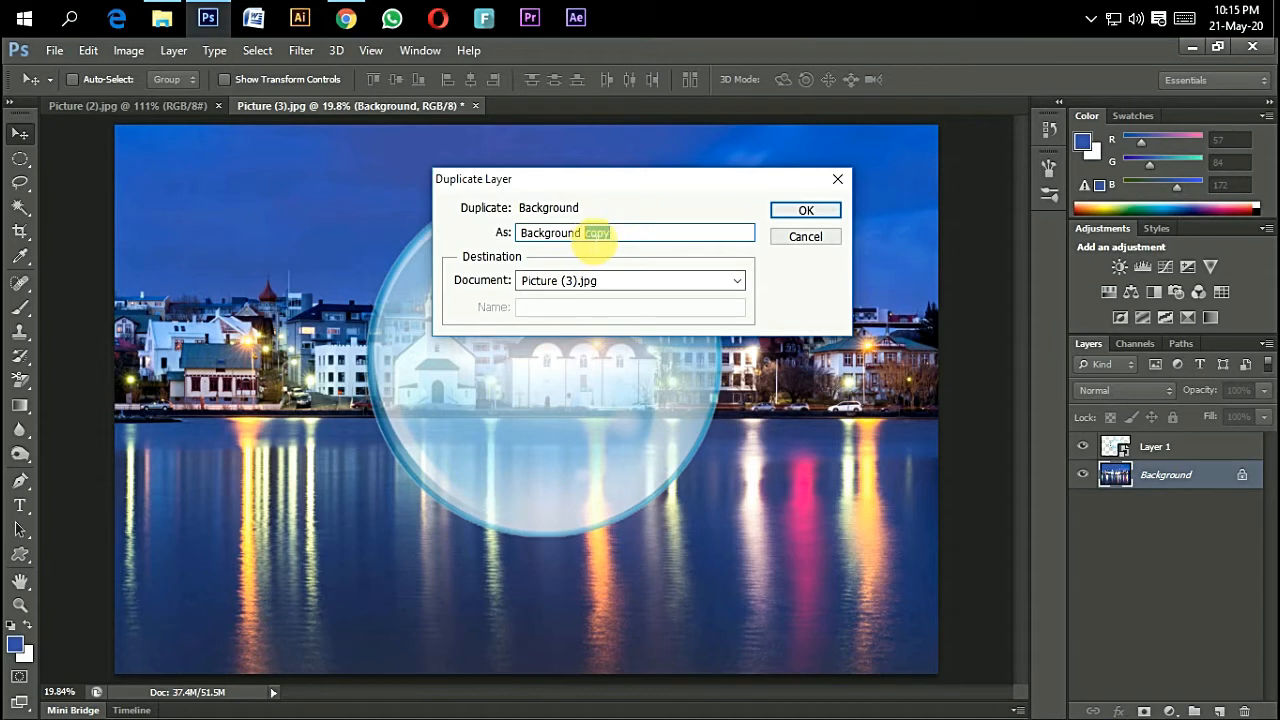
{"action": "left_click", "coordinate": [806, 210]}
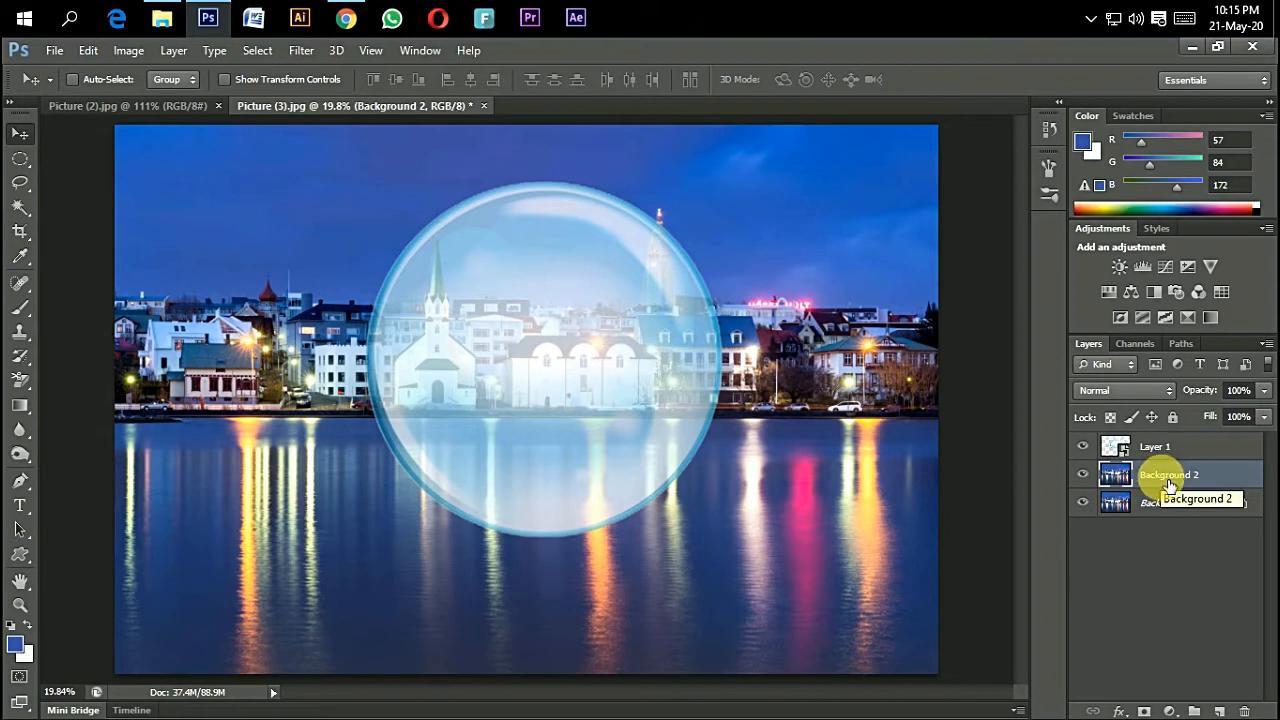
Step: Scale Background 2 proportionally to about 65% and position it behind the bubble so it covers the whole circle
{"action": "left_click", "coordinate": [88, 50]}
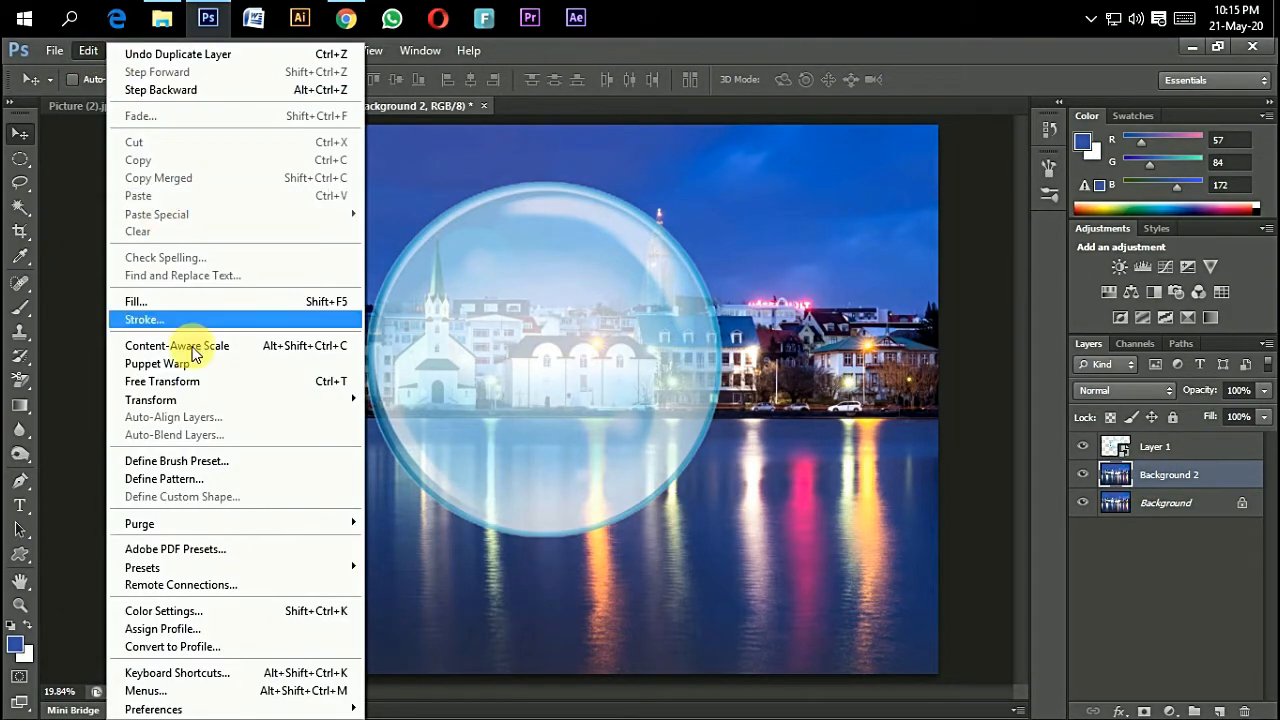
{"action": "left_click", "coordinate": [251, 381]}
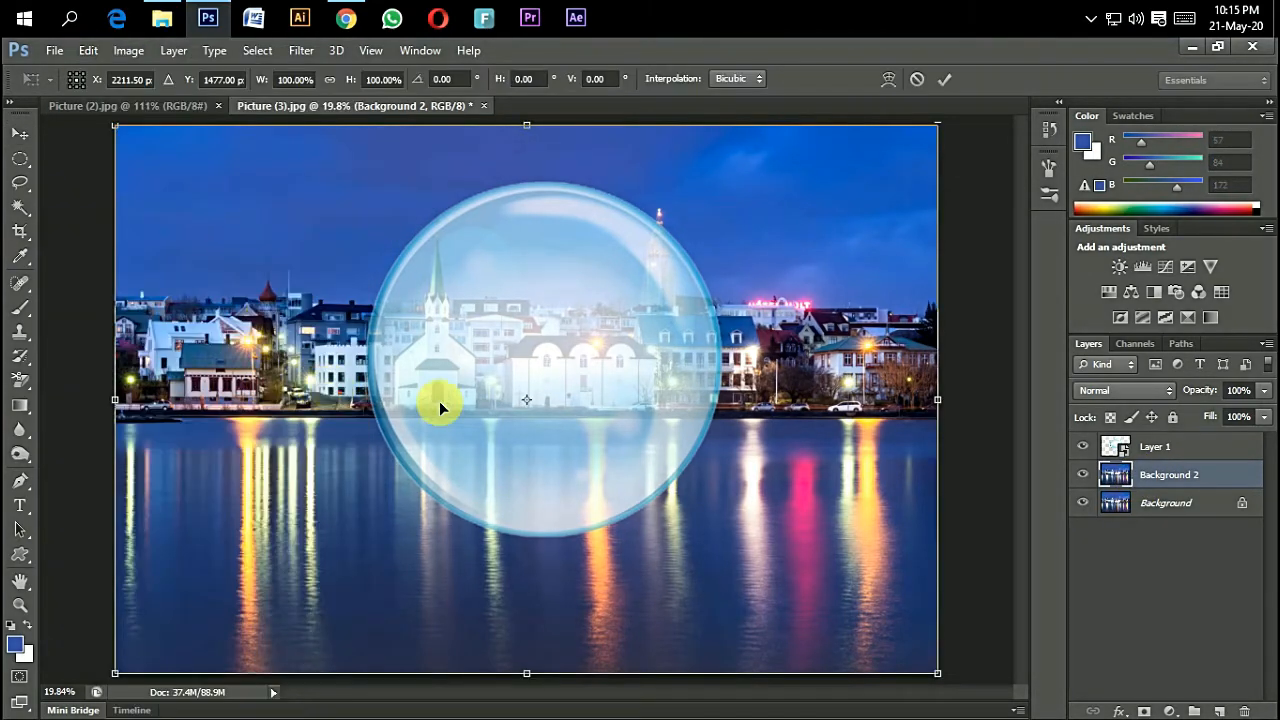
{"action": "left_click_drag", "start_coordinate": [938, 676], "coordinate": [731, 476]}
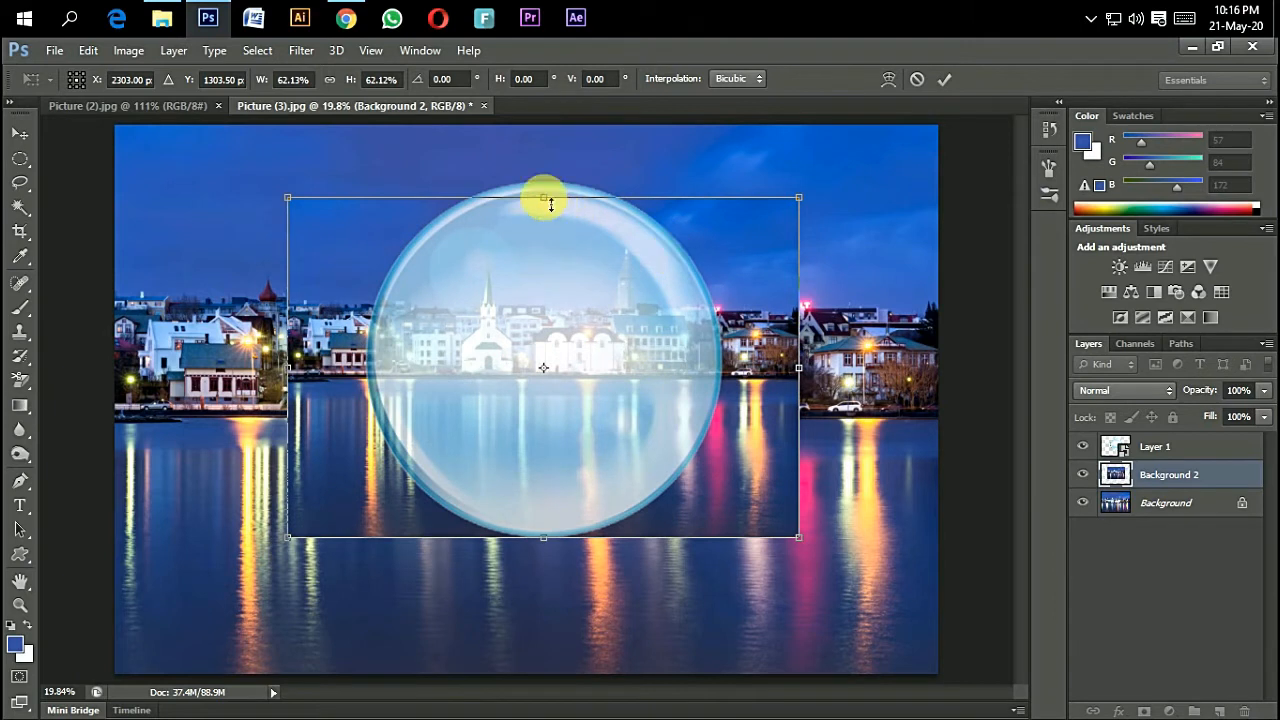
{"action": "left_click_drag", "start_coordinate": [800, 196], "coordinate": [812, 187]}
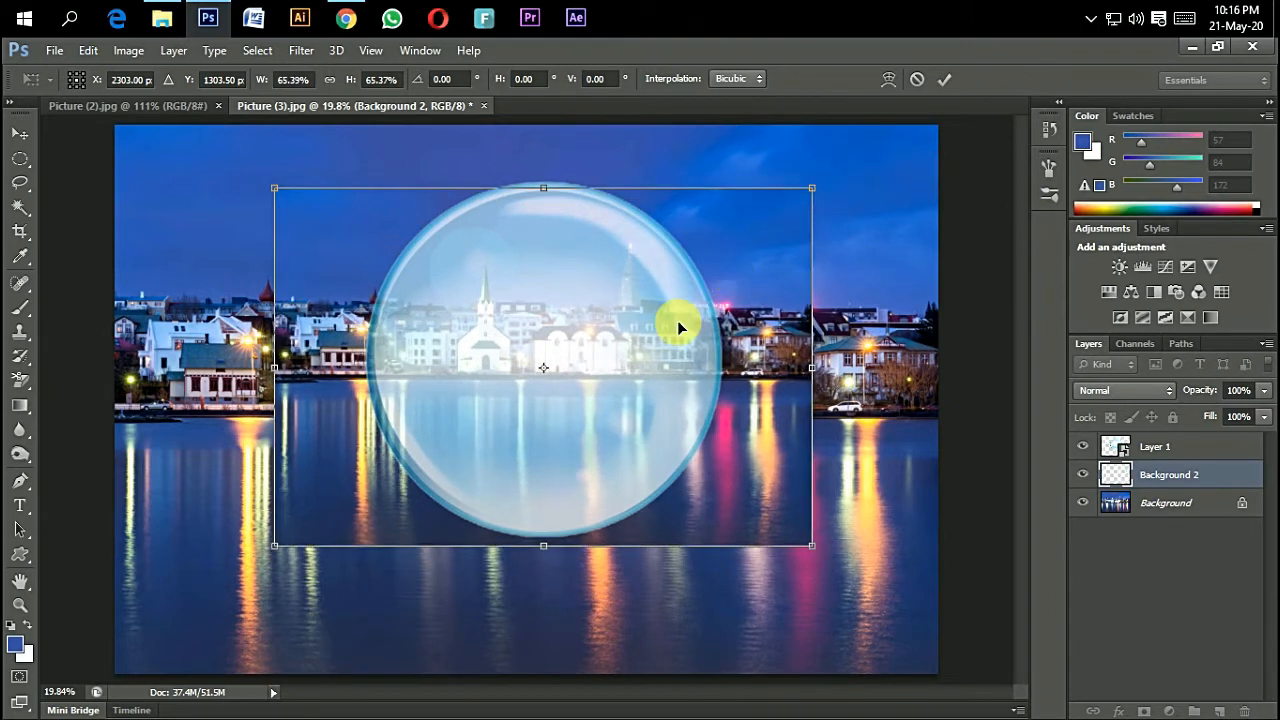
{"action": "left_click_drag", "start_coordinate": [764, 316], "coordinate": [765, 307]}
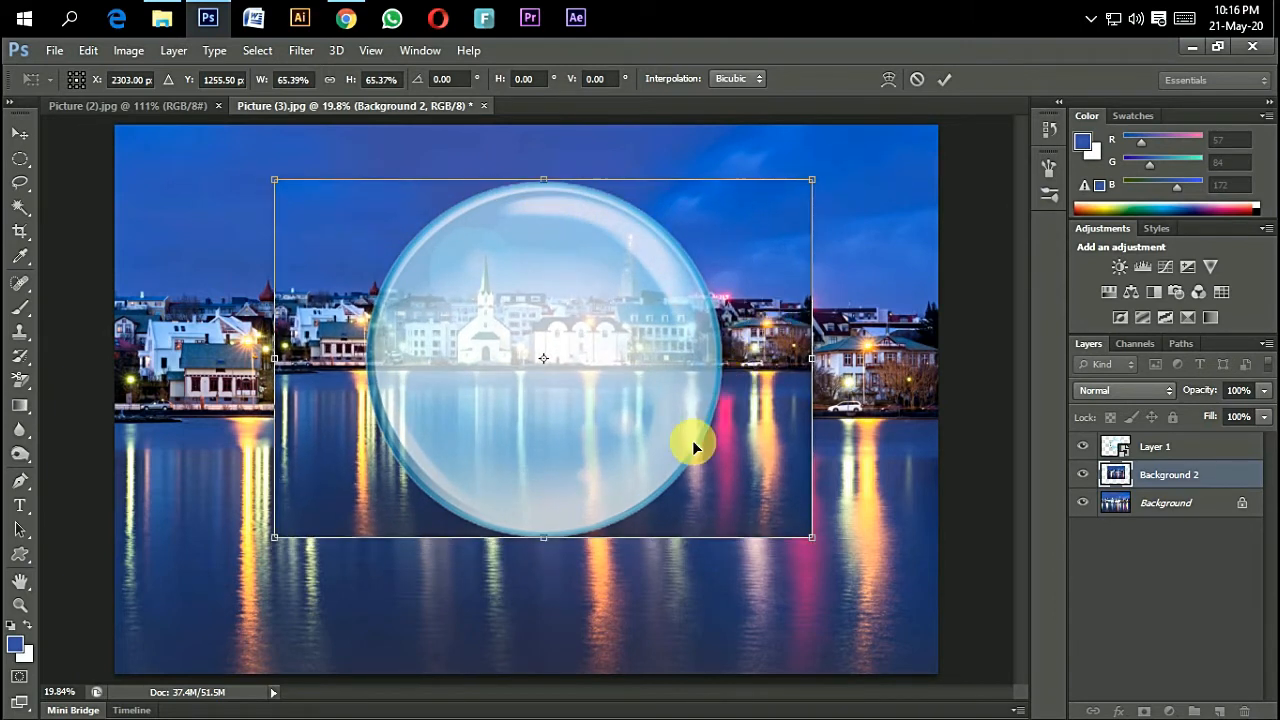
{"action": "left_click", "coordinate": [944, 79]}
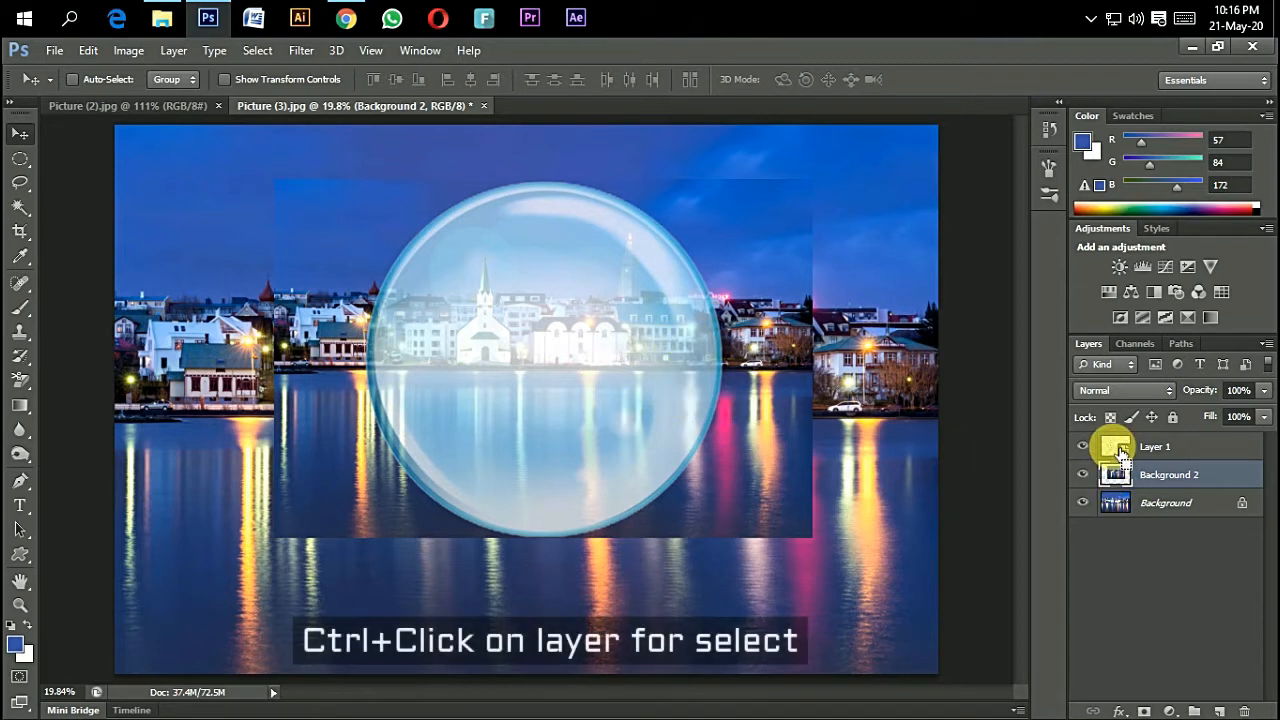
Step: Mask Background 2 with a selection of the bubble's outline, and hide the bubble layer
{"action": "left_click", "coordinate": [1120, 453], "text": "ctrl"}
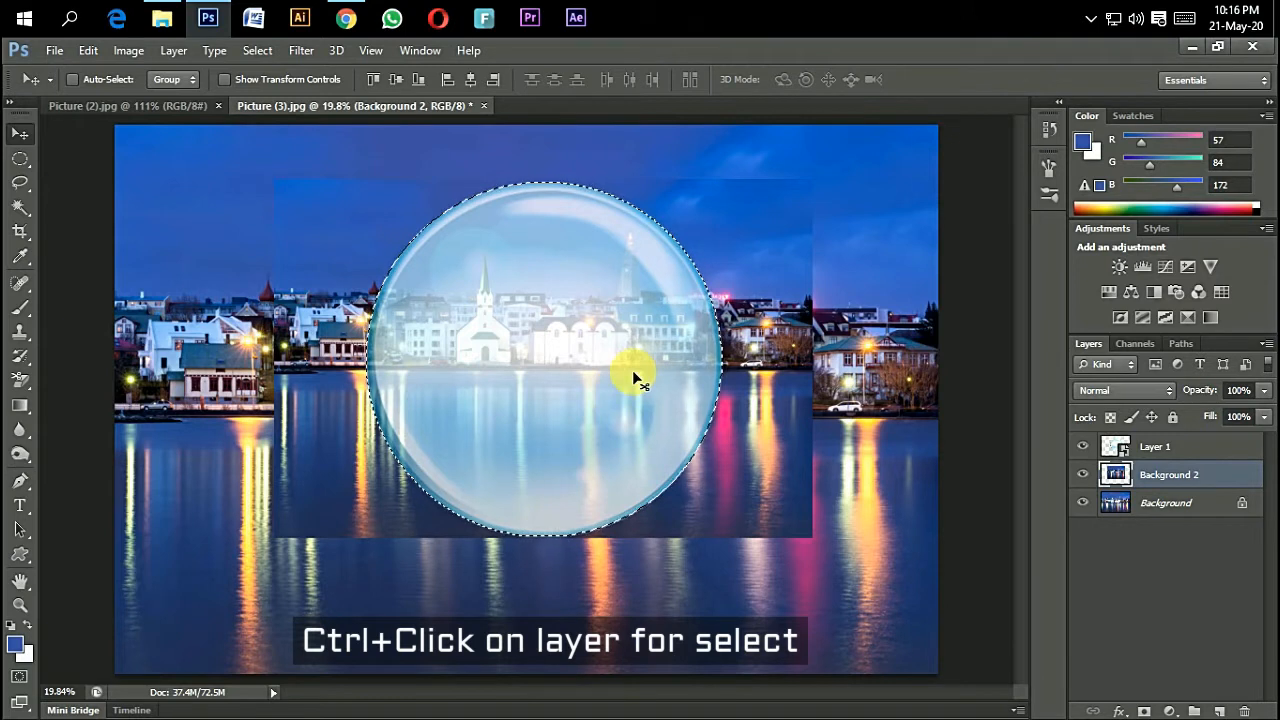
{"action": "left_click", "coordinate": [1145, 711]}
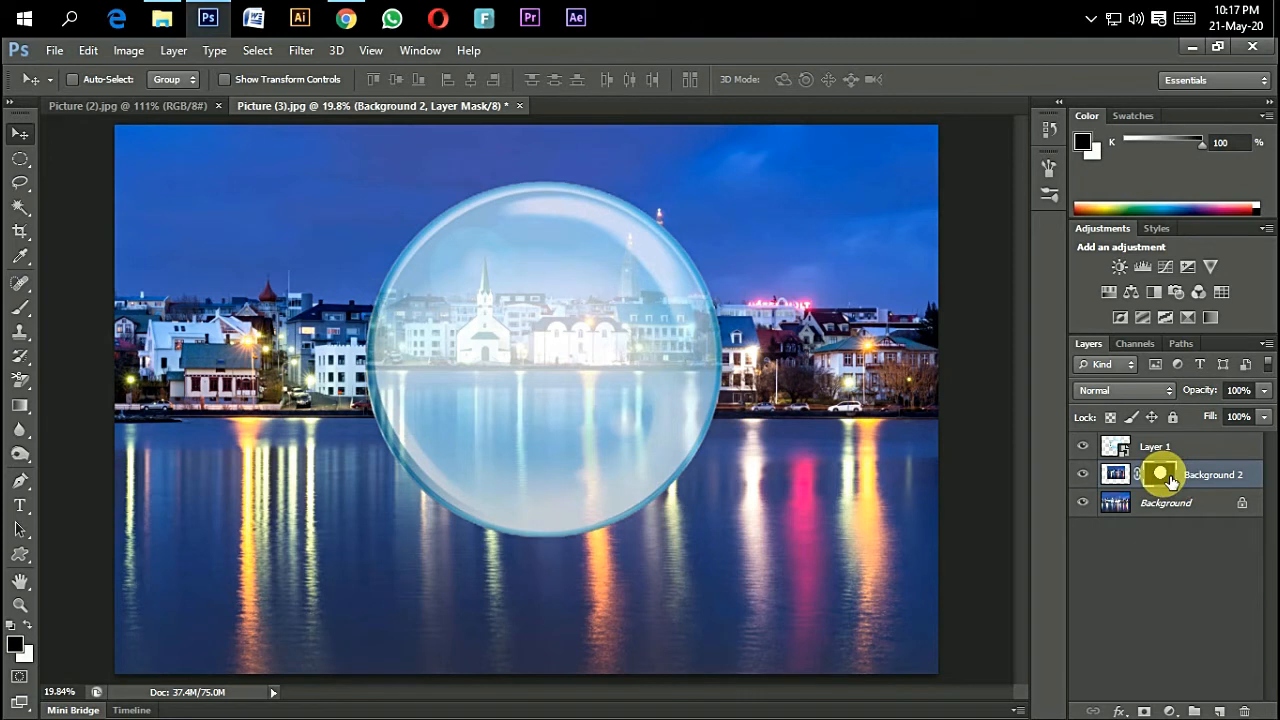
{"action": "left_click", "coordinate": [1082, 446]}
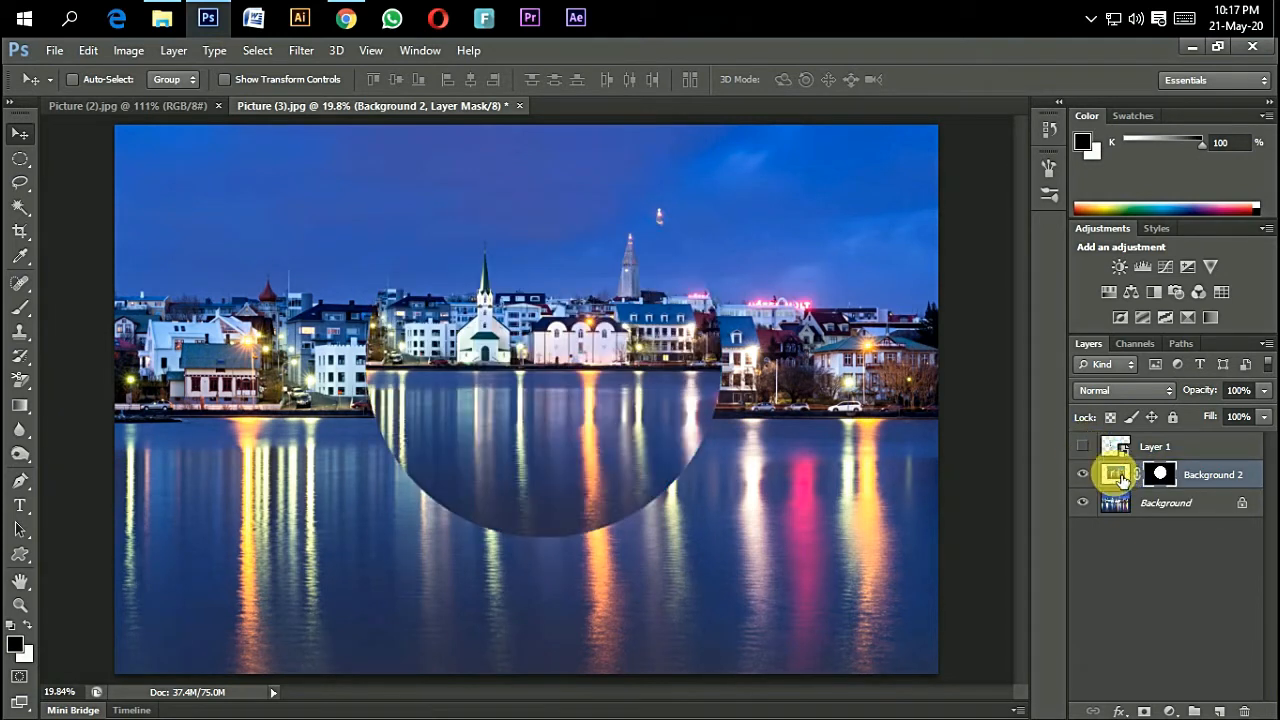
Step: Apply Liquify to the image of Background 2, bloating the area at the shoreline between the church and white building with brush size 2000
{"action": "left_click", "coordinate": [1118, 476]}
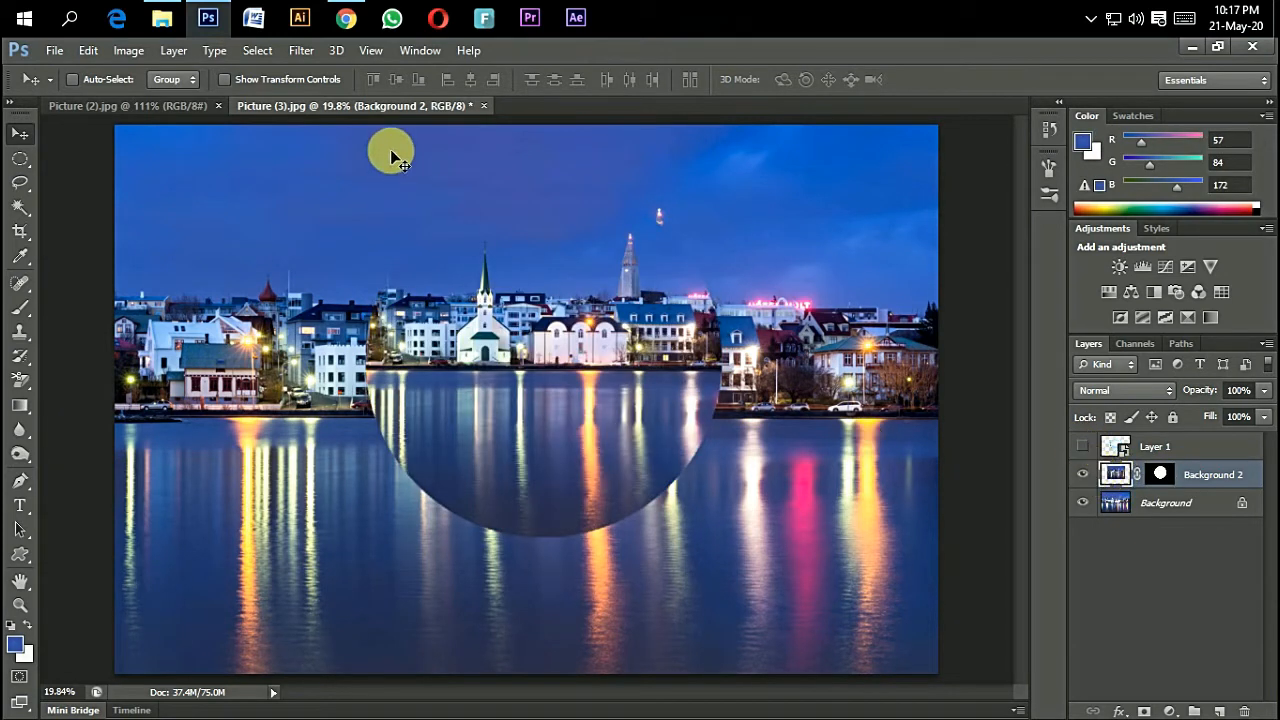
{"action": "left_click", "coordinate": [303, 51]}
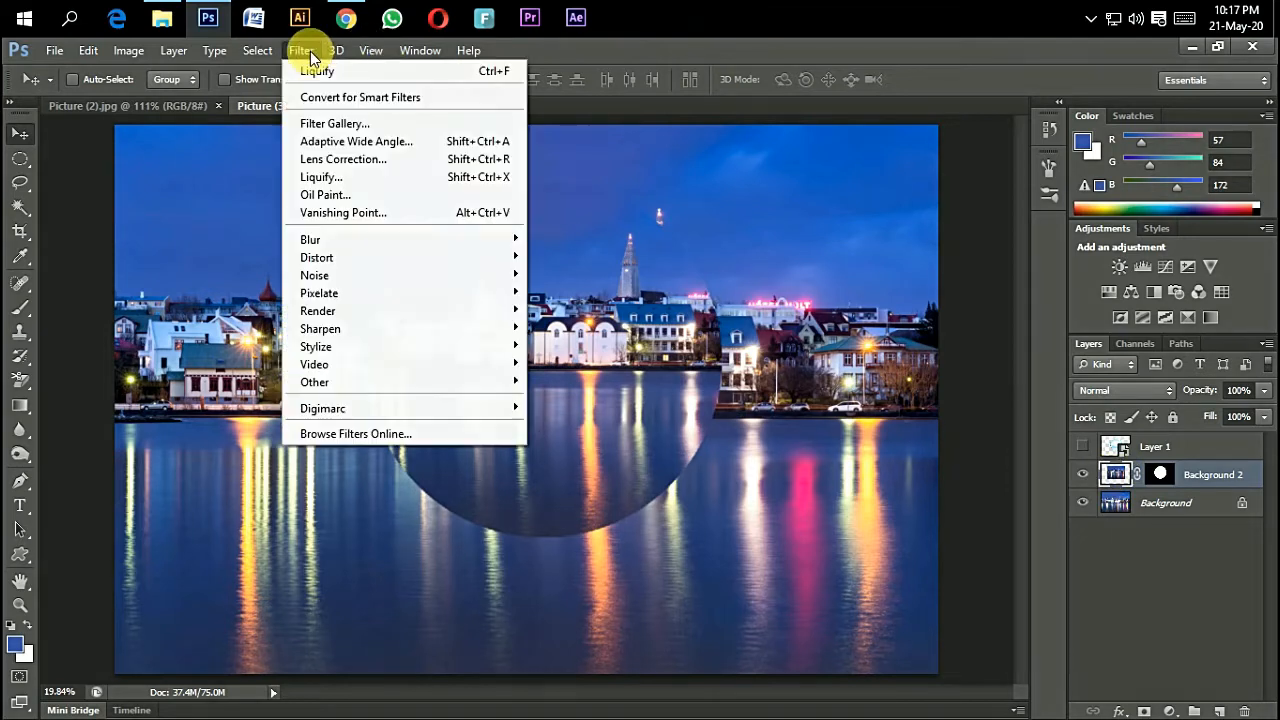
{"action": "left_click", "coordinate": [358, 184]}
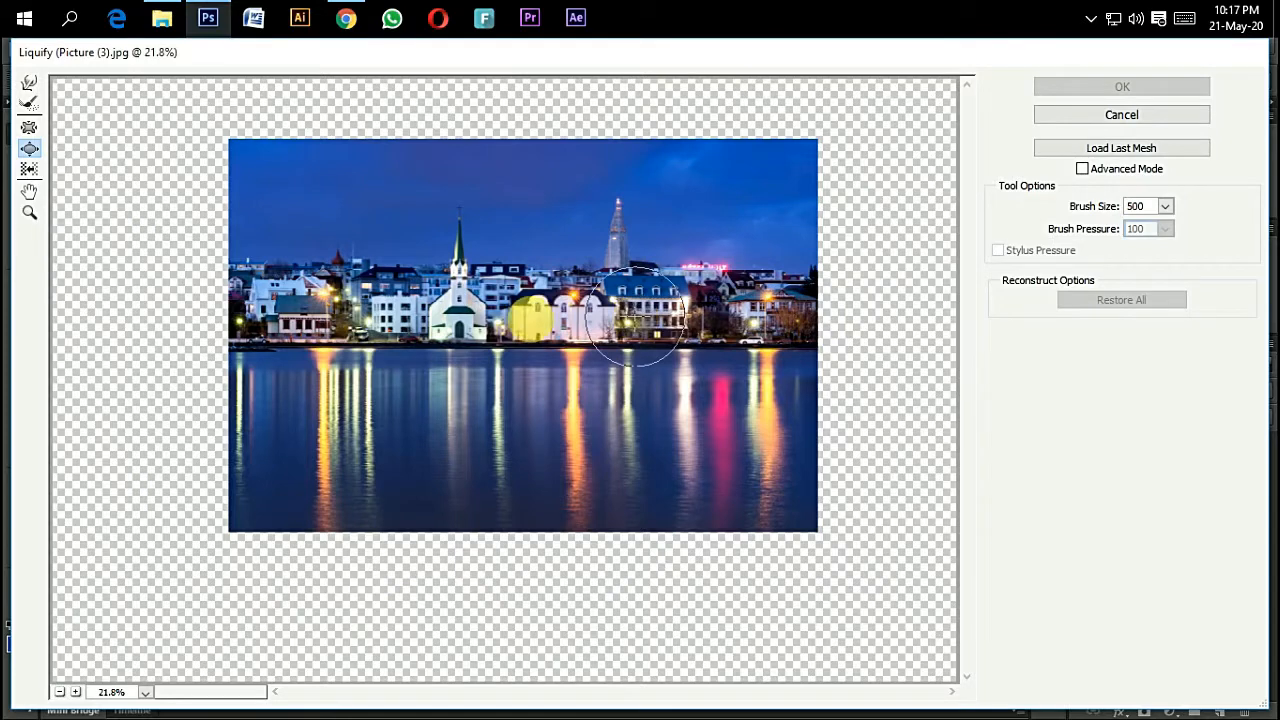
{"action": "left_click", "coordinate": [29, 129]}
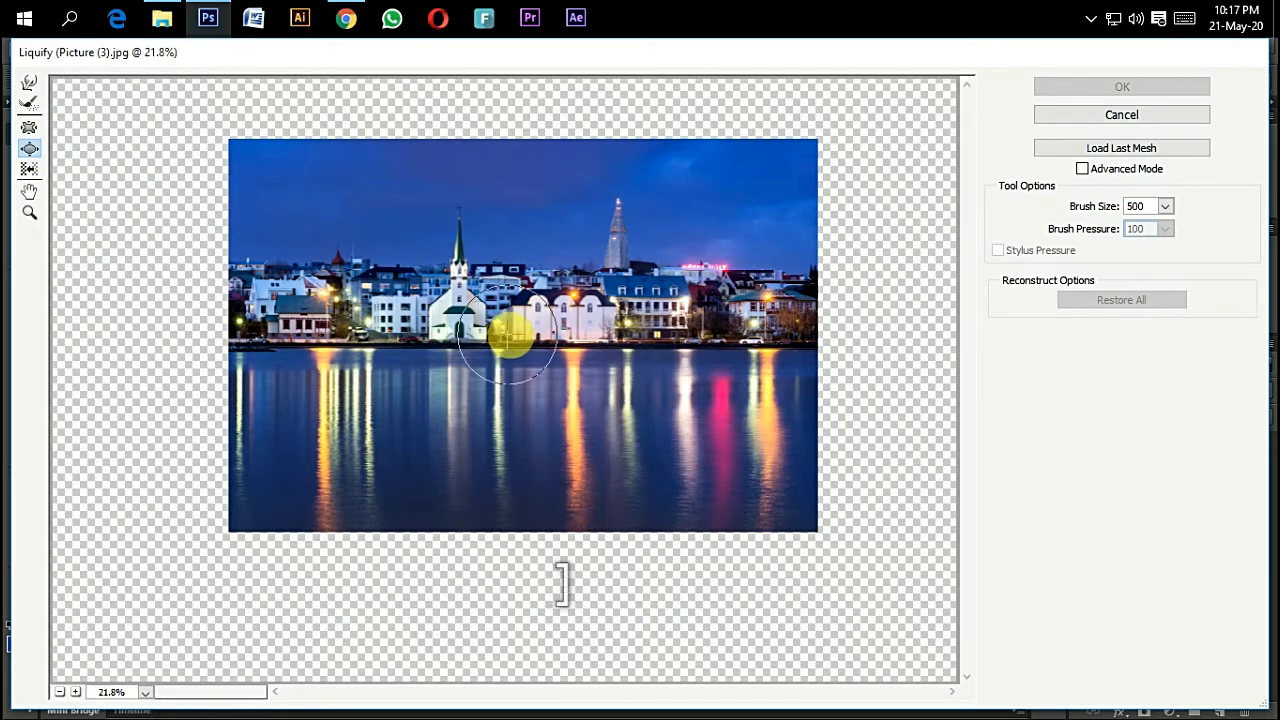
{"action": "key", "text": "bracketright"}
{"action": "key", "text": "bracketright"}
{"action": "key", "text": "bracketright"}
{"action": "key", "text": "bracketright"}
{"action": "key", "text": "bracketright"}
{"action": "key", "text": "bracketright"}
{"action": "key", "text": "bracketright"}
{"action": "key", "text": "bracketright"}
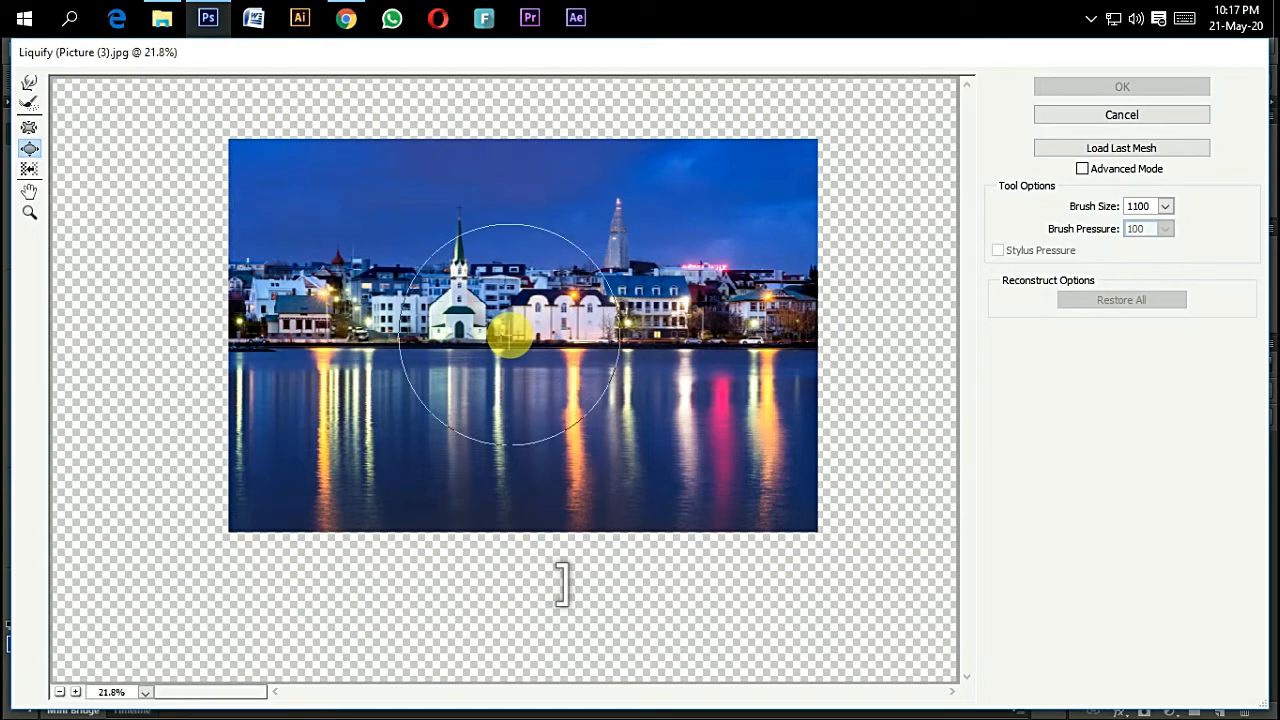
{"action": "key", "text": "bracketright"}
{"action": "key", "text": "bracketright"}
{"action": "key", "text": "bracketright"}
{"action": "key", "text": "bracketright"}
{"action": "key", "text": "bracketright"}
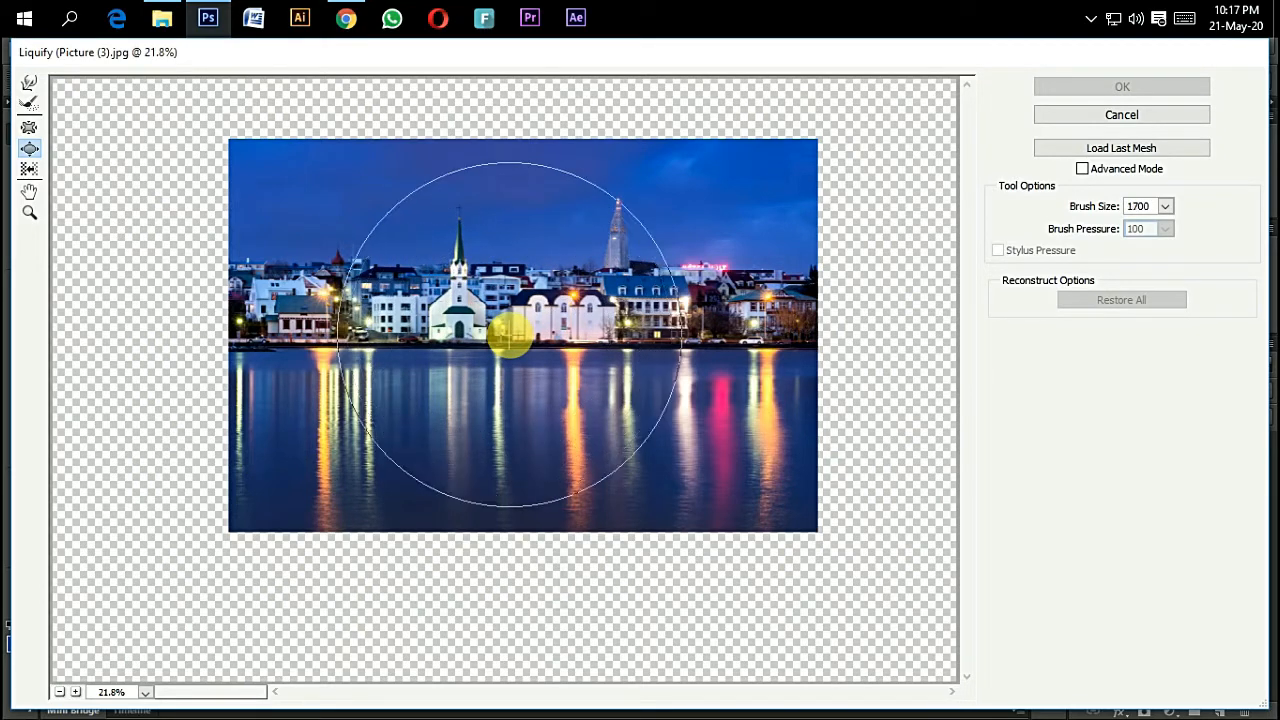
{"action": "key", "text": "bracketright"}
{"action": "key", "text": "bracketright"}
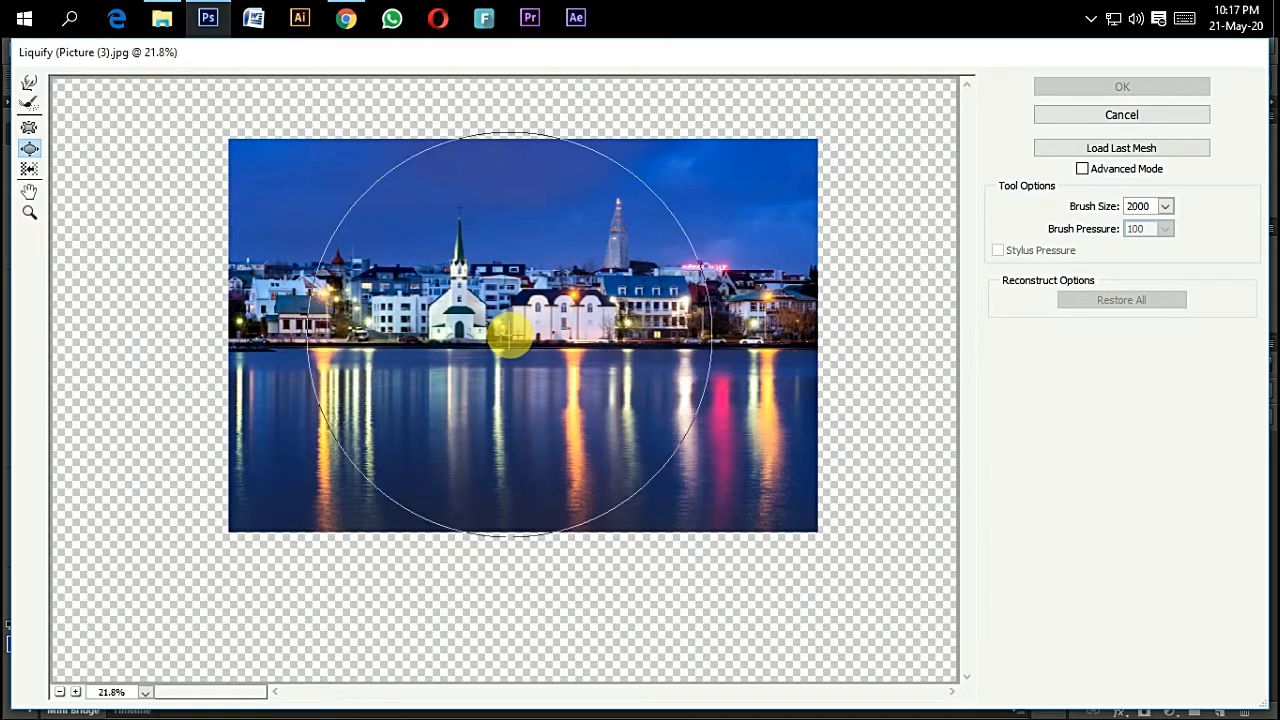
{"action": "left_click_drag", "start_coordinate": [510, 338], "coordinate": [510, 338]}
Step: Enlarge the Liquify brush to 2300, bloat the shoreline between the church and the white building again, and apply the filter
{"action": "key", "text": "bracketright"}
{"action": "key", "text": "bracketright"}
{"action": "key", "text": "bracketright"}
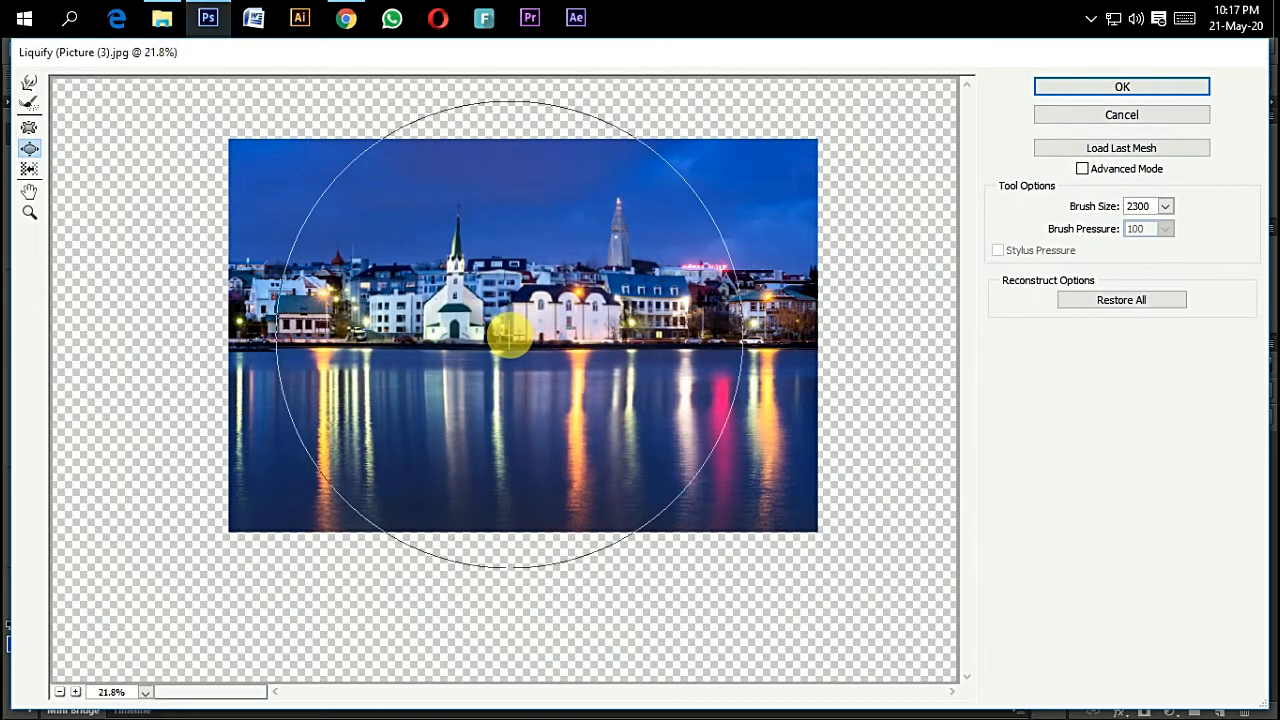
{"action": "left_click", "coordinate": [510, 335]}
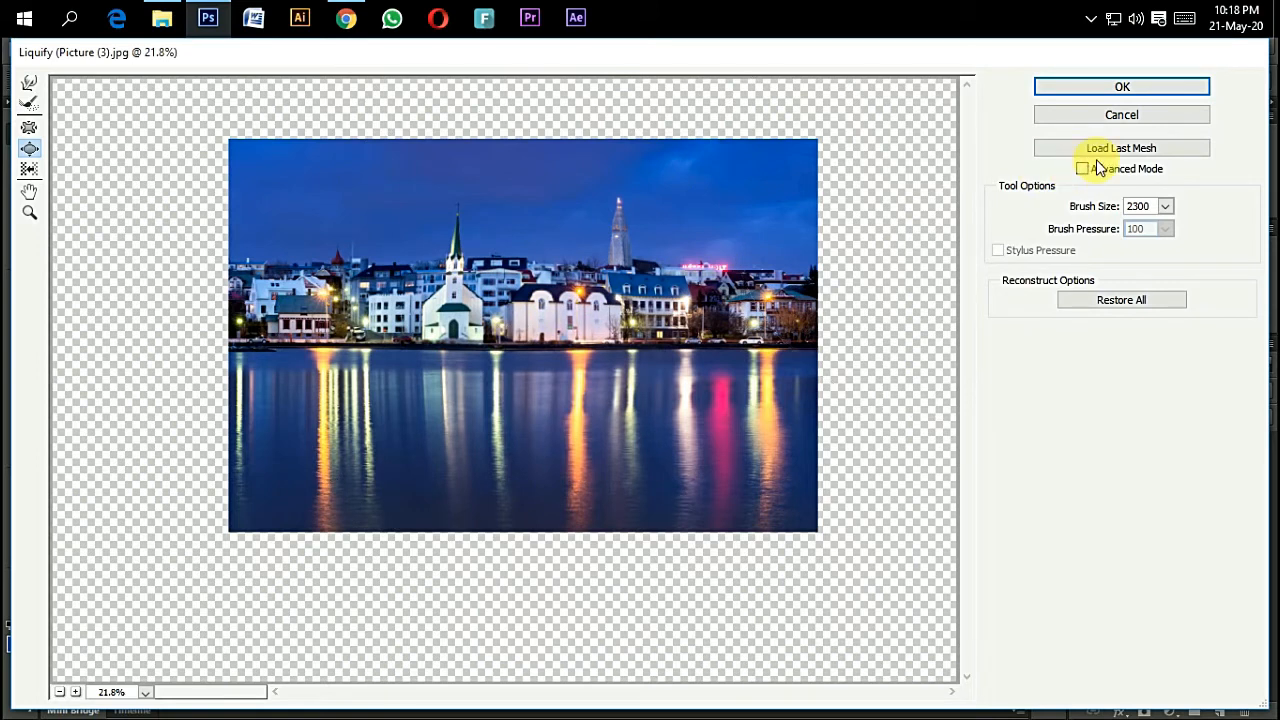
{"action": "left_click", "coordinate": [1123, 88]}
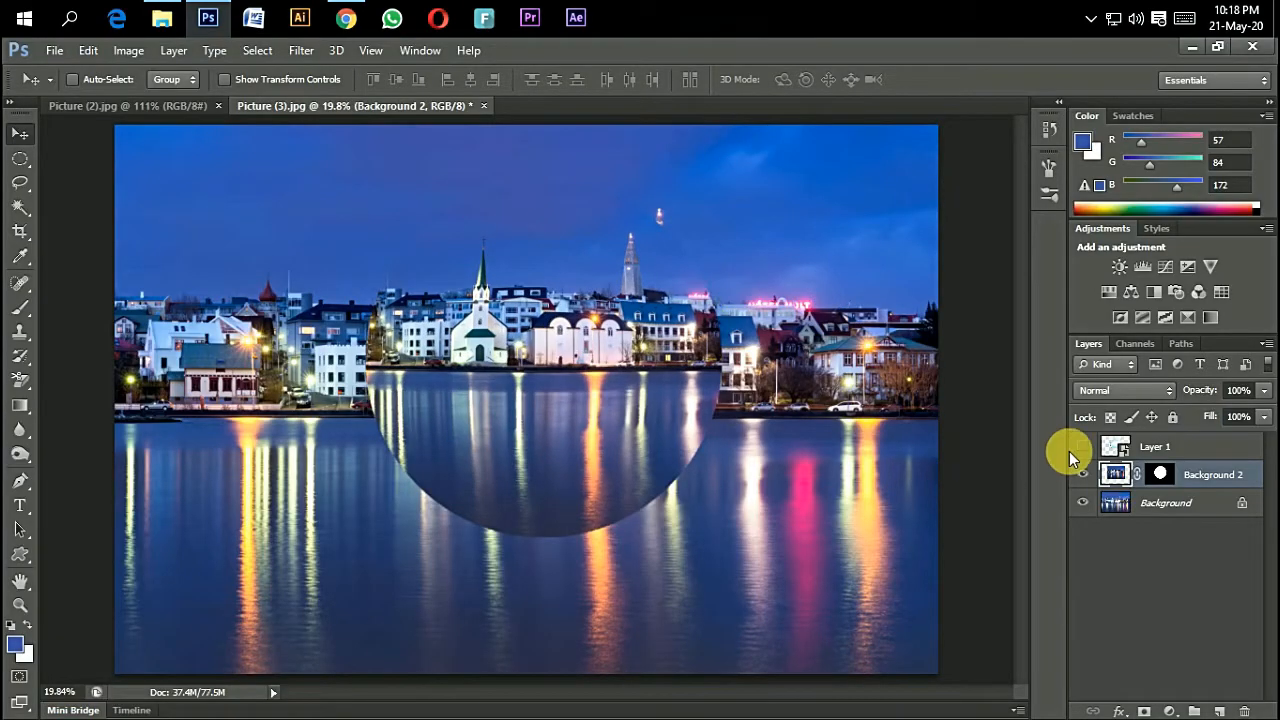
Step: Make the bubble layer, Layer 1, visible and set its opacity to 100%
{"action": "left_click", "coordinate": [1081, 447]}
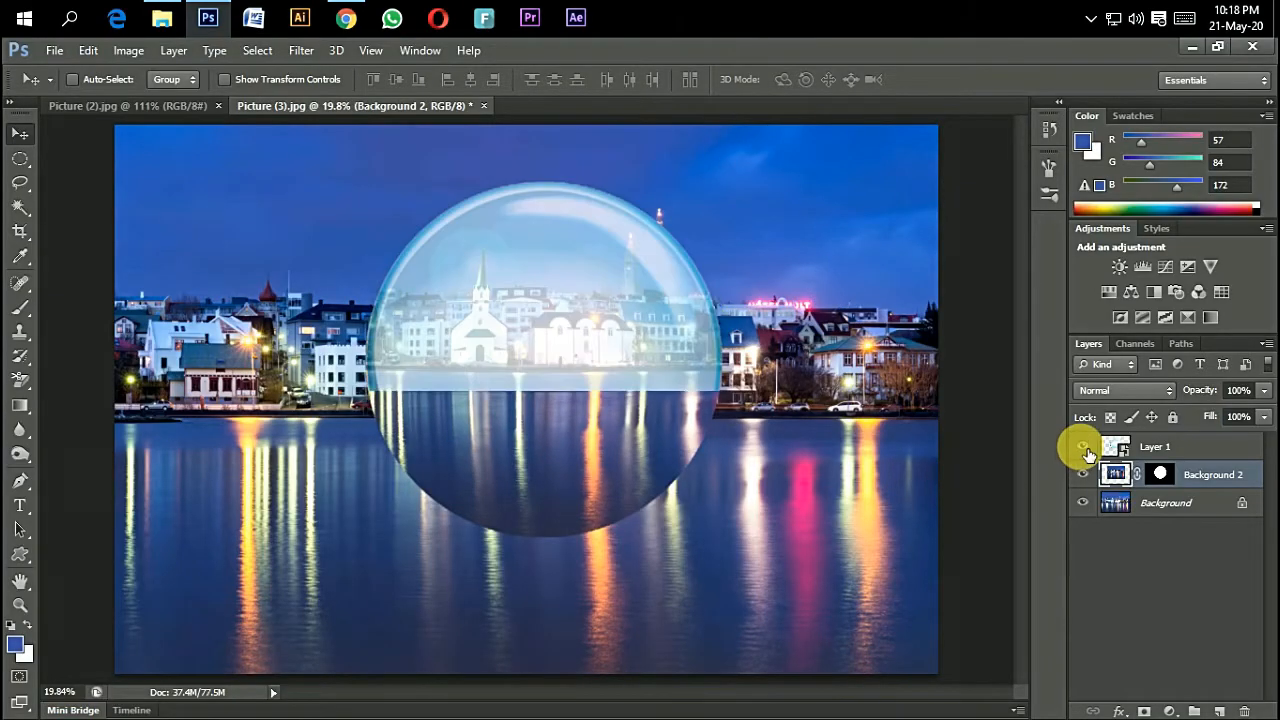
{"action": "left_click", "coordinate": [1224, 452]}
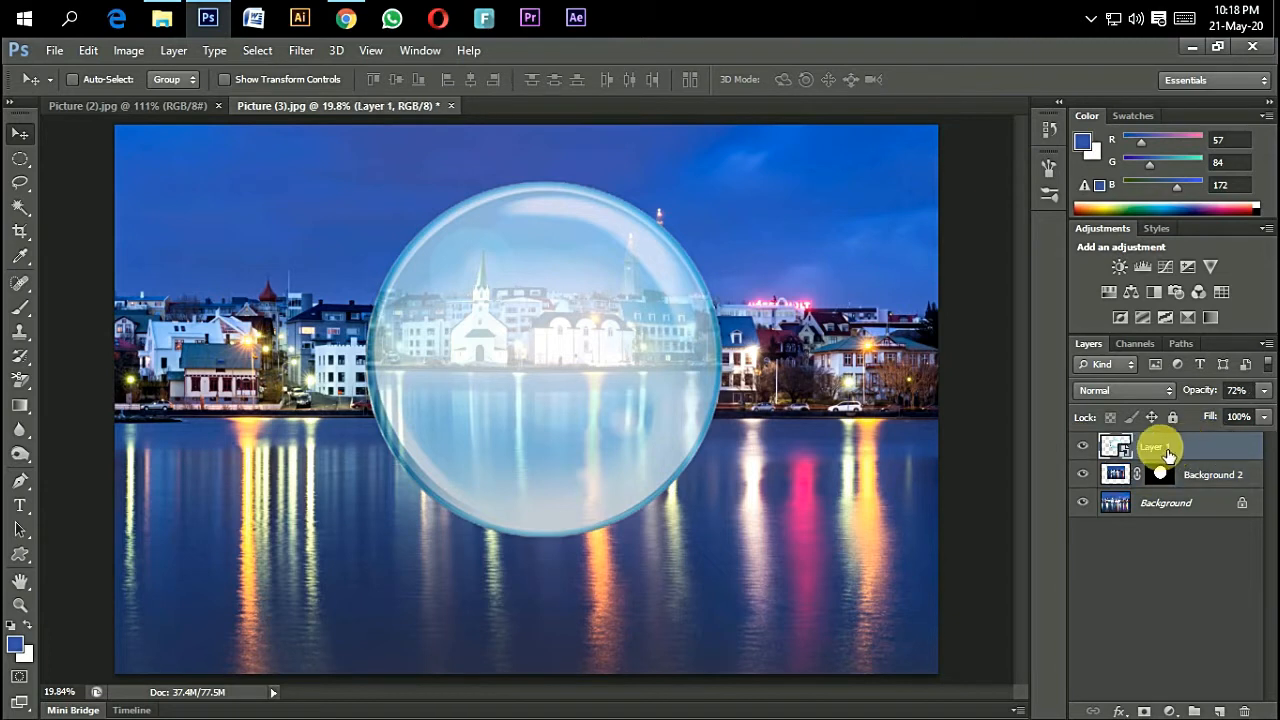
{"action": "left_click_drag", "start_coordinate": [1202, 392], "coordinate": [1246, 394]}
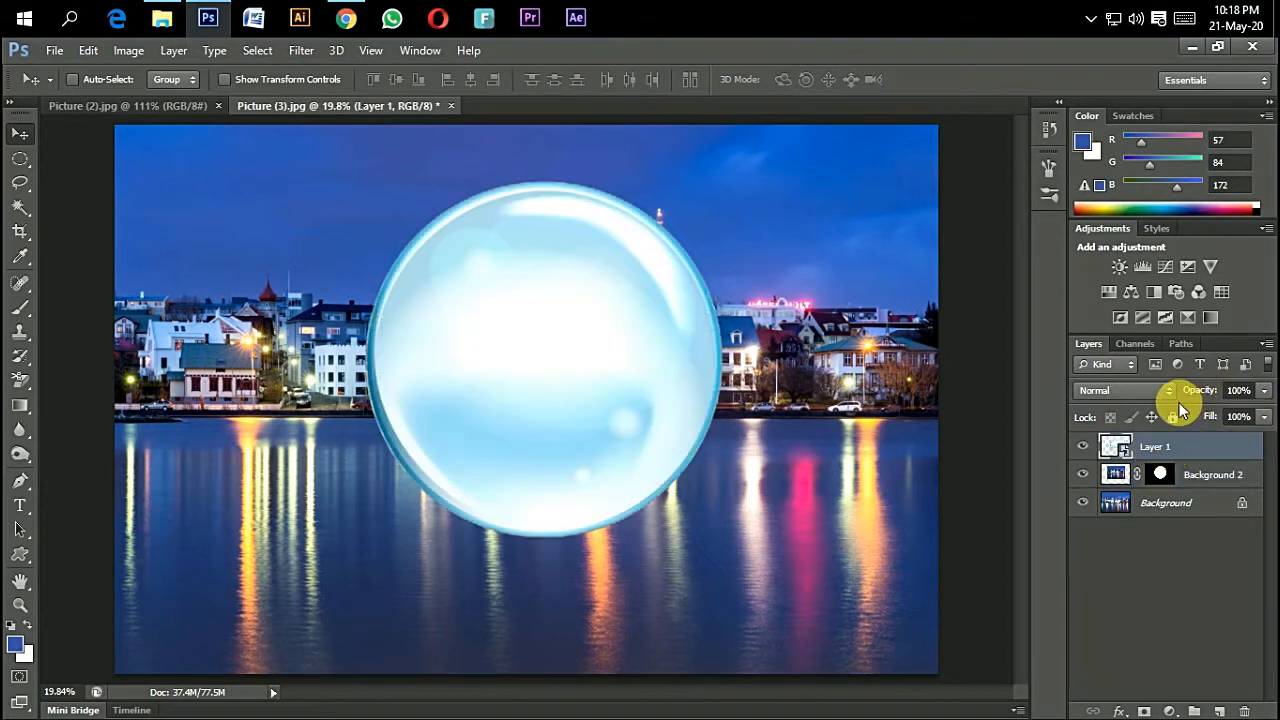
Step: Add a mask to Layer 1 and paint black over the bubble's centre with a soft 2200 px brush to reveal the scene
{"action": "left_click", "coordinate": [1144, 711]}
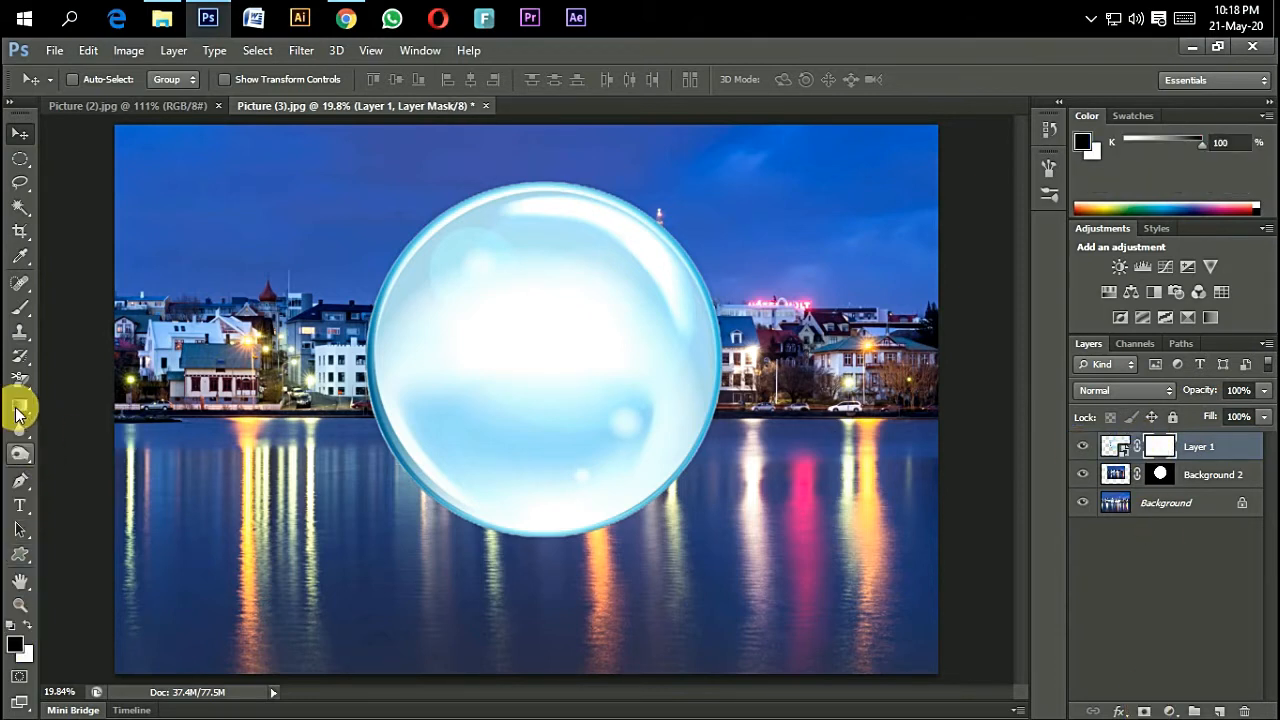
{"action": "left_click", "coordinate": [19, 308]}
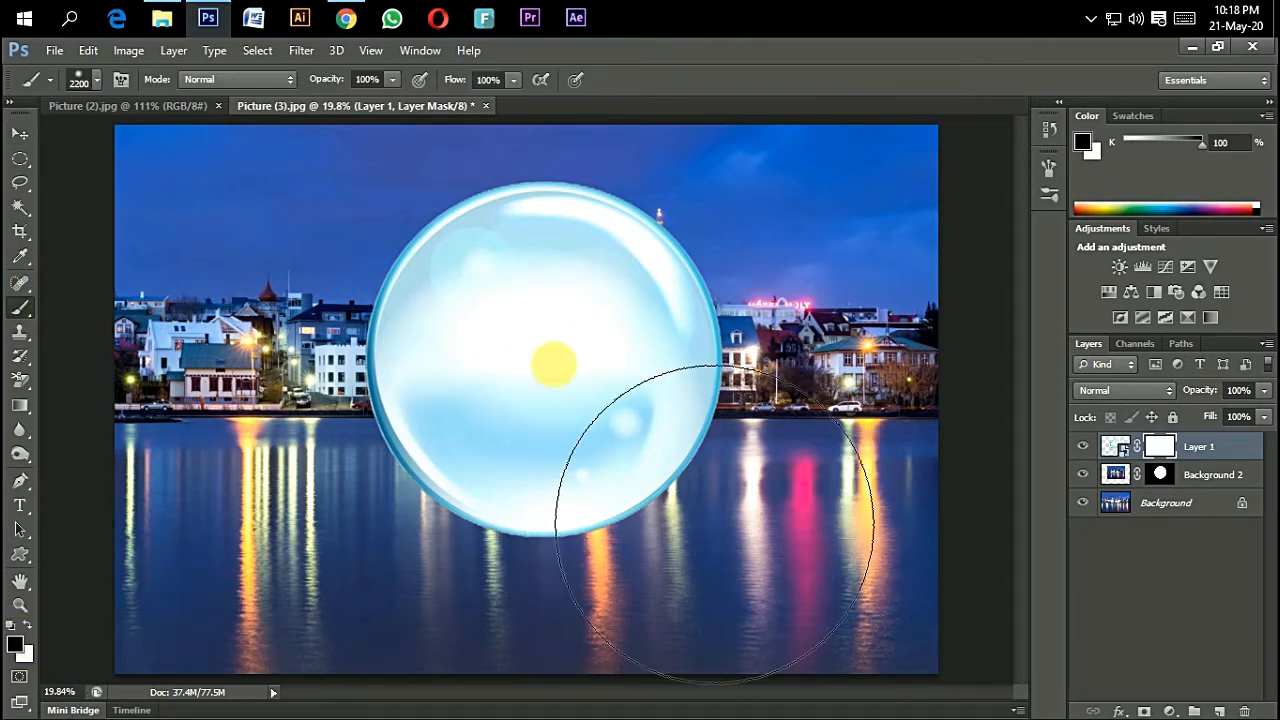
{"action": "left_click", "coordinate": [707, 522]}
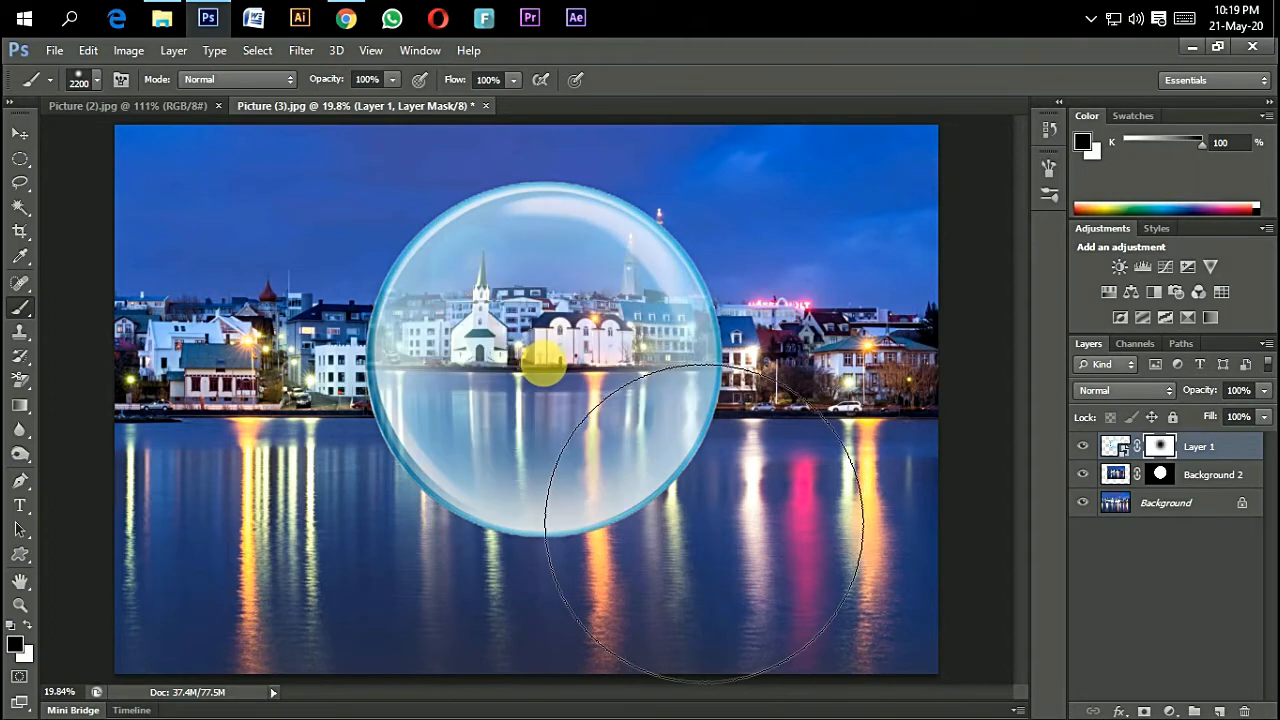
{"action": "left_click", "coordinate": [545, 360]}
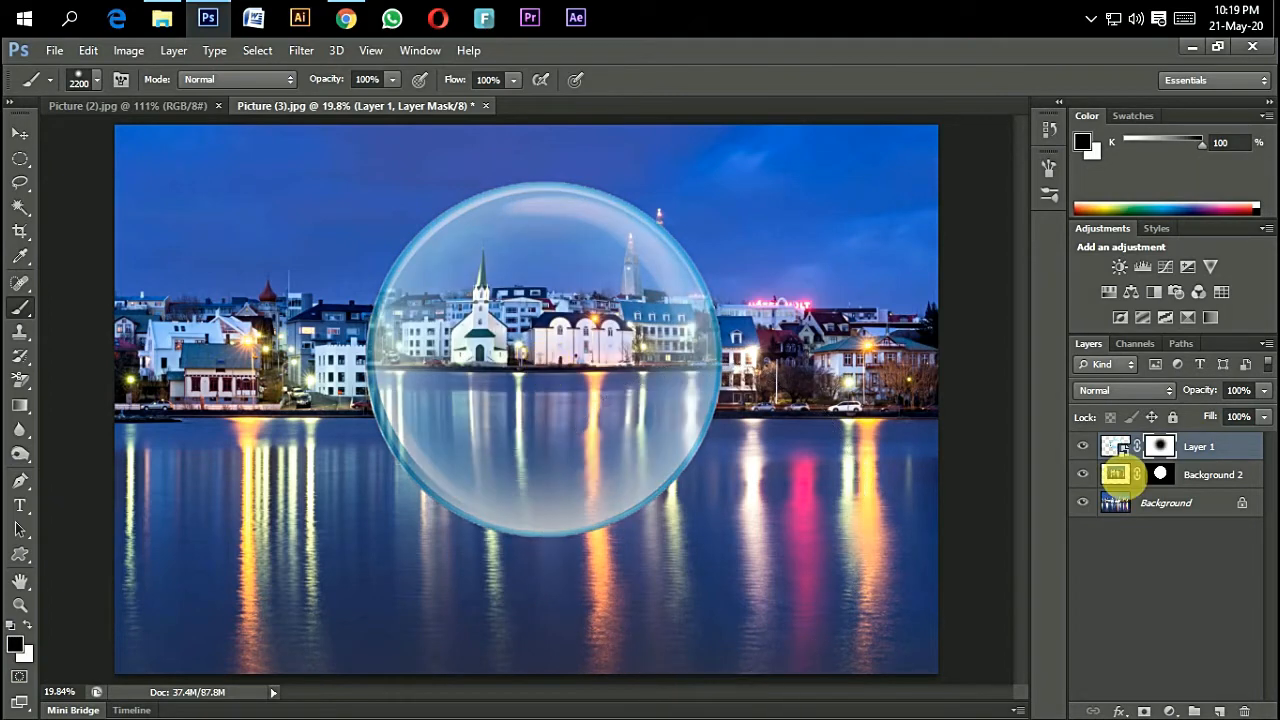
Step: Apply a Gaussian Blur with a 48.3-pixel radius to the Background layer
{"action": "left_click", "coordinate": [1207, 509]}
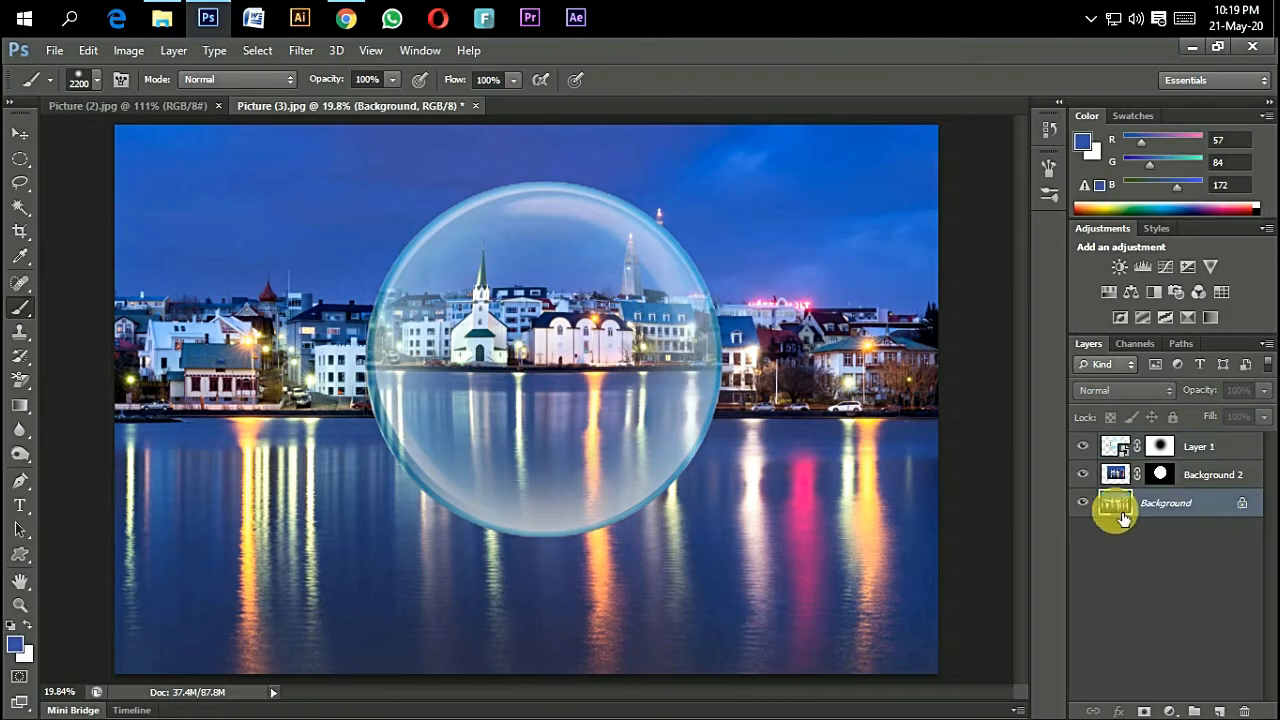
{"action": "left_click", "coordinate": [303, 52]}
{"action": "mouse_move", "coordinate": [374, 240]}
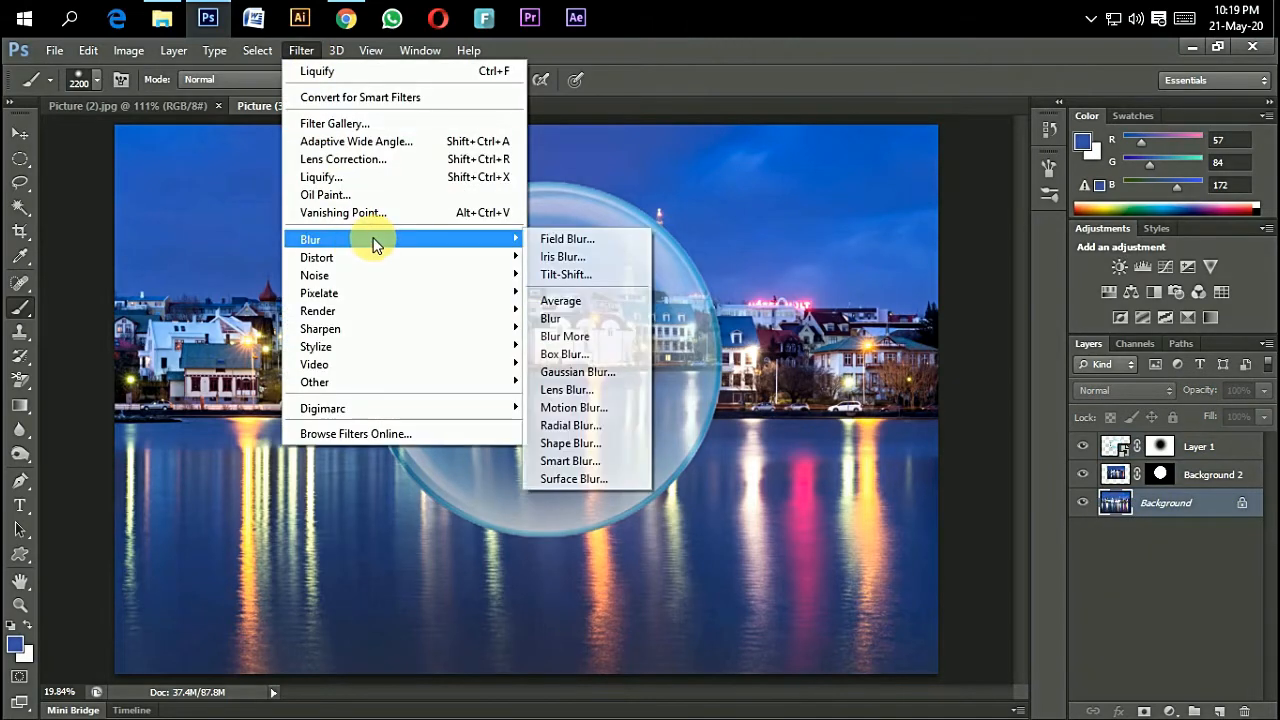
{"action": "left_click", "coordinate": [578, 372]}
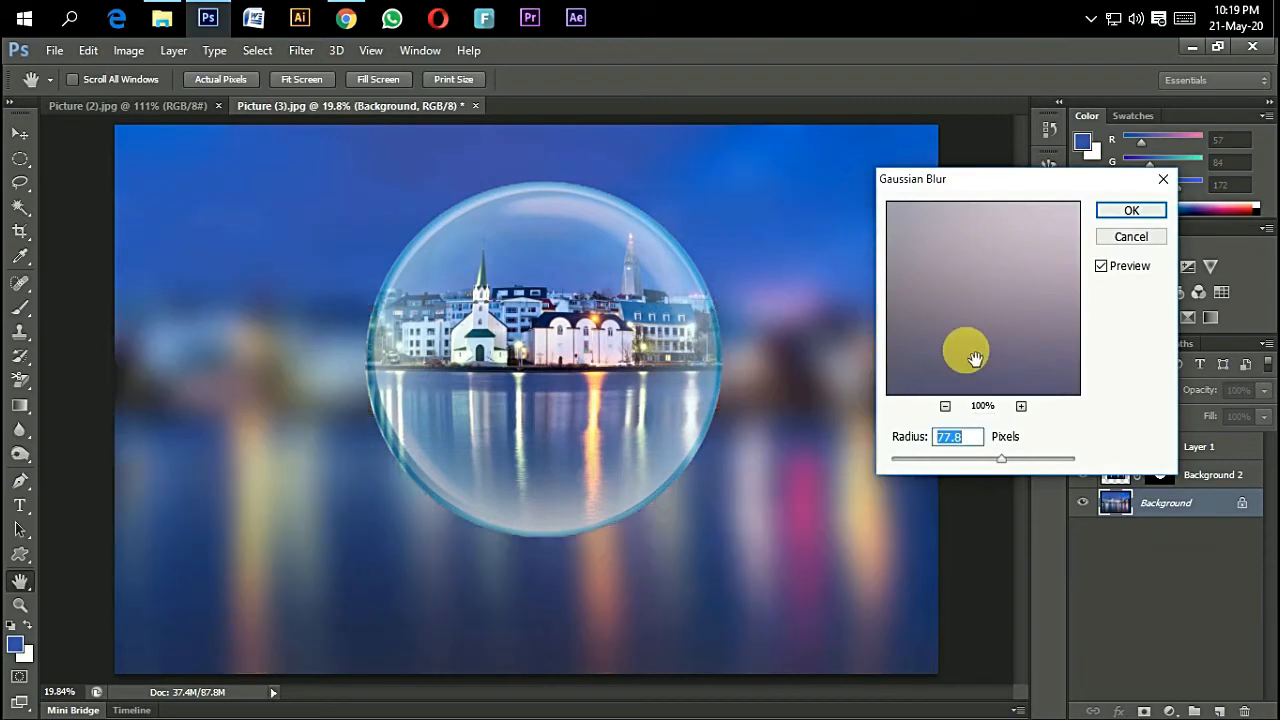
{"action": "left_click_drag", "start_coordinate": [999, 460], "coordinate": [991, 461]}
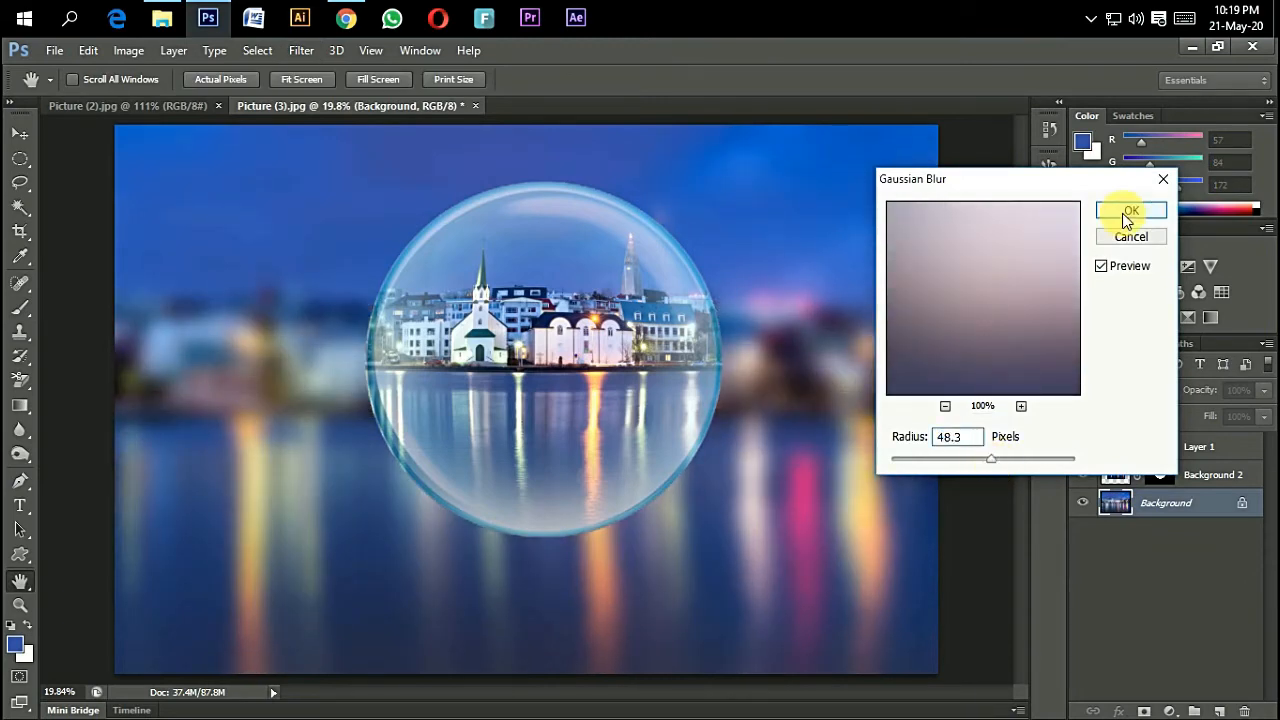
{"action": "left_click", "coordinate": [1127, 214]}
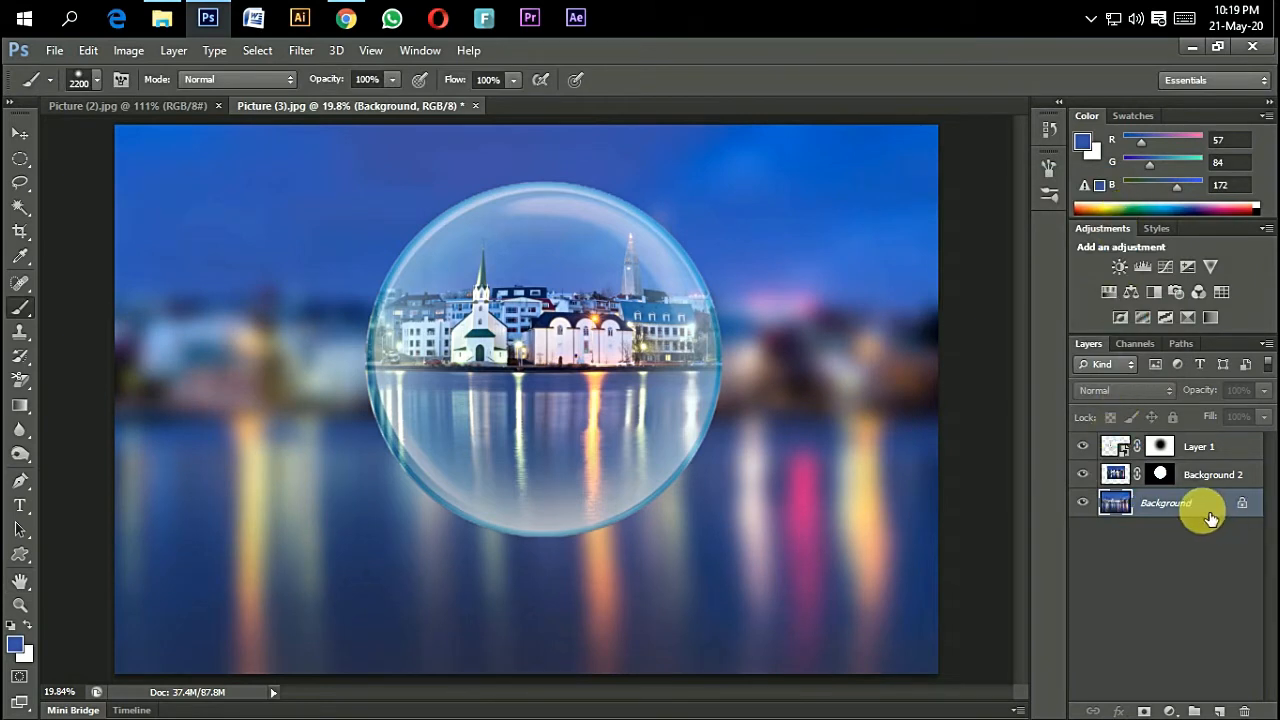
Step: Duplicate Layer 1 and Background 2 together within Picture (3).jpg, and merge the two copies into one layer
{"action": "left_click", "coordinate": [1212, 462]}
{"action": "left_click", "coordinate": [1208, 452], "text": "ctrl"}
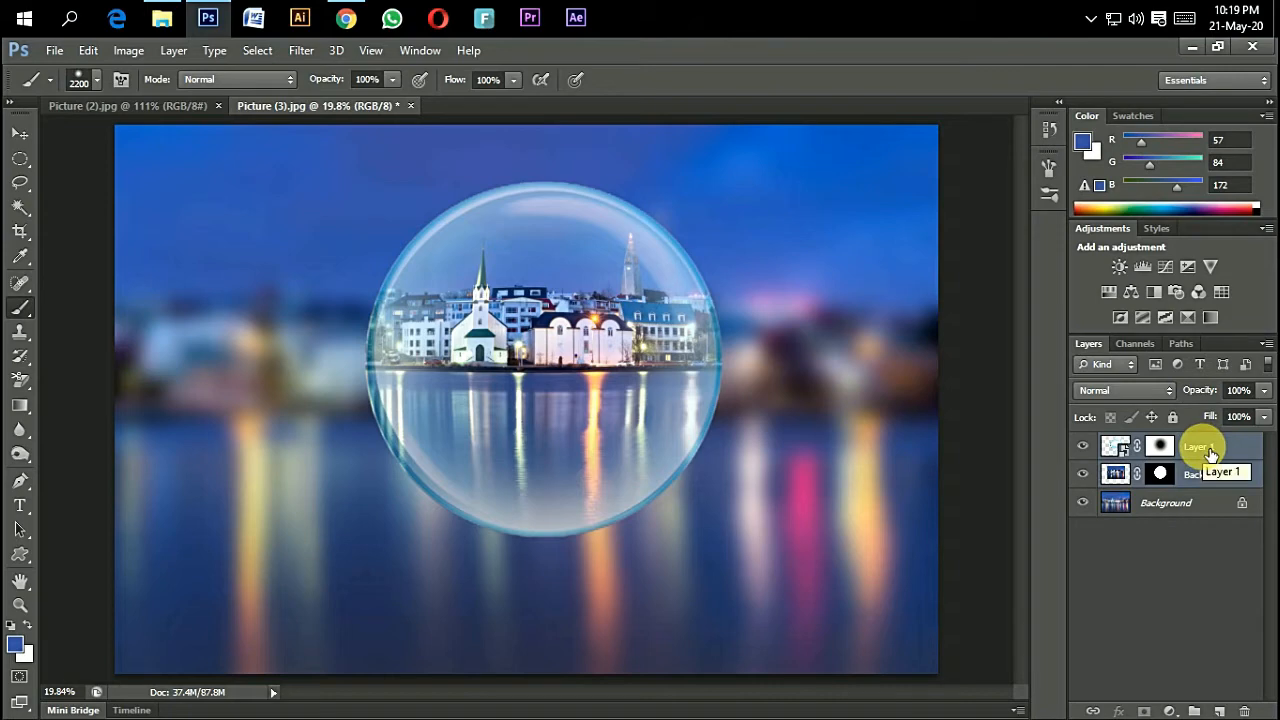
{"action": "right_click", "coordinate": [1204, 451]}
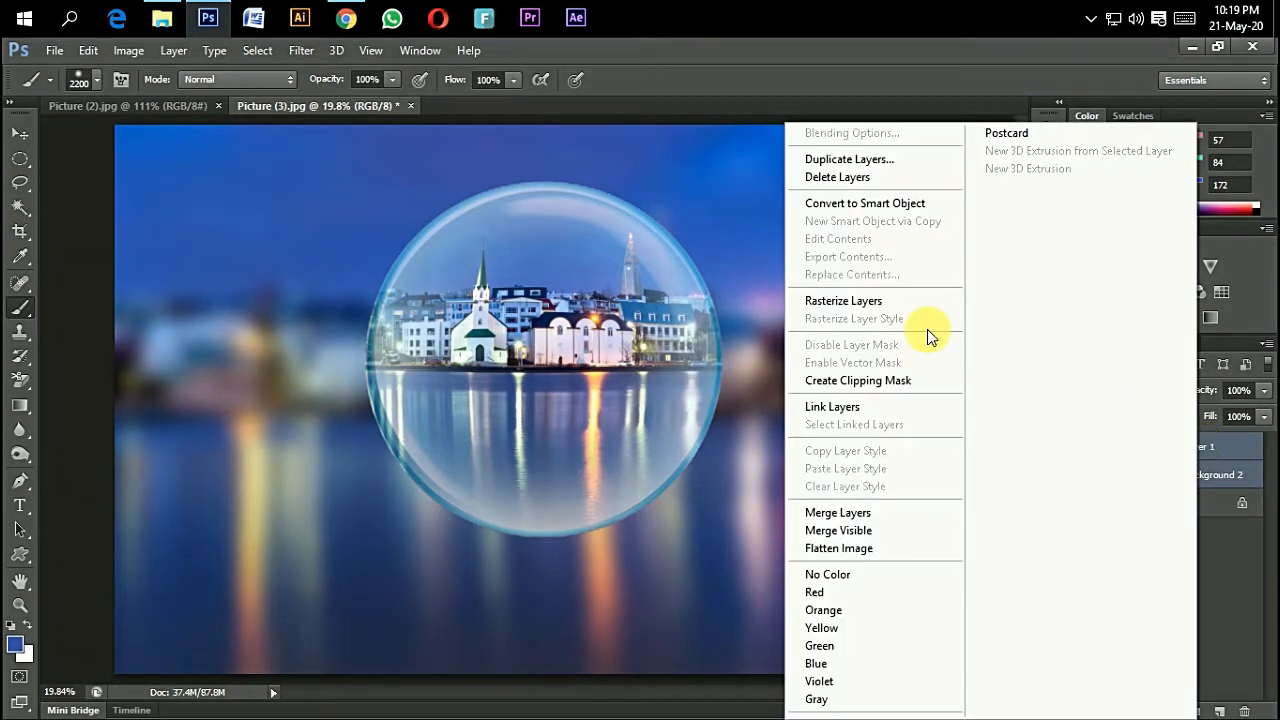
{"action": "left_click", "coordinate": [880, 158]}
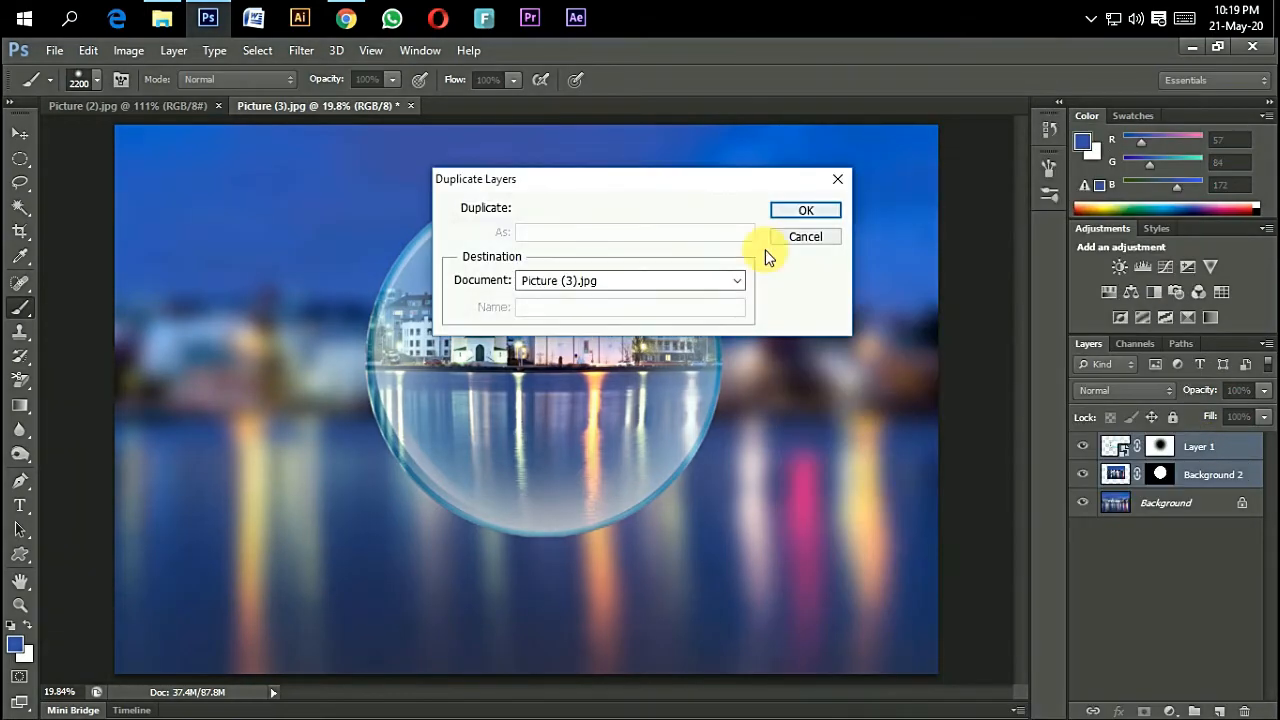
{"action": "left_click", "coordinate": [805, 210]}
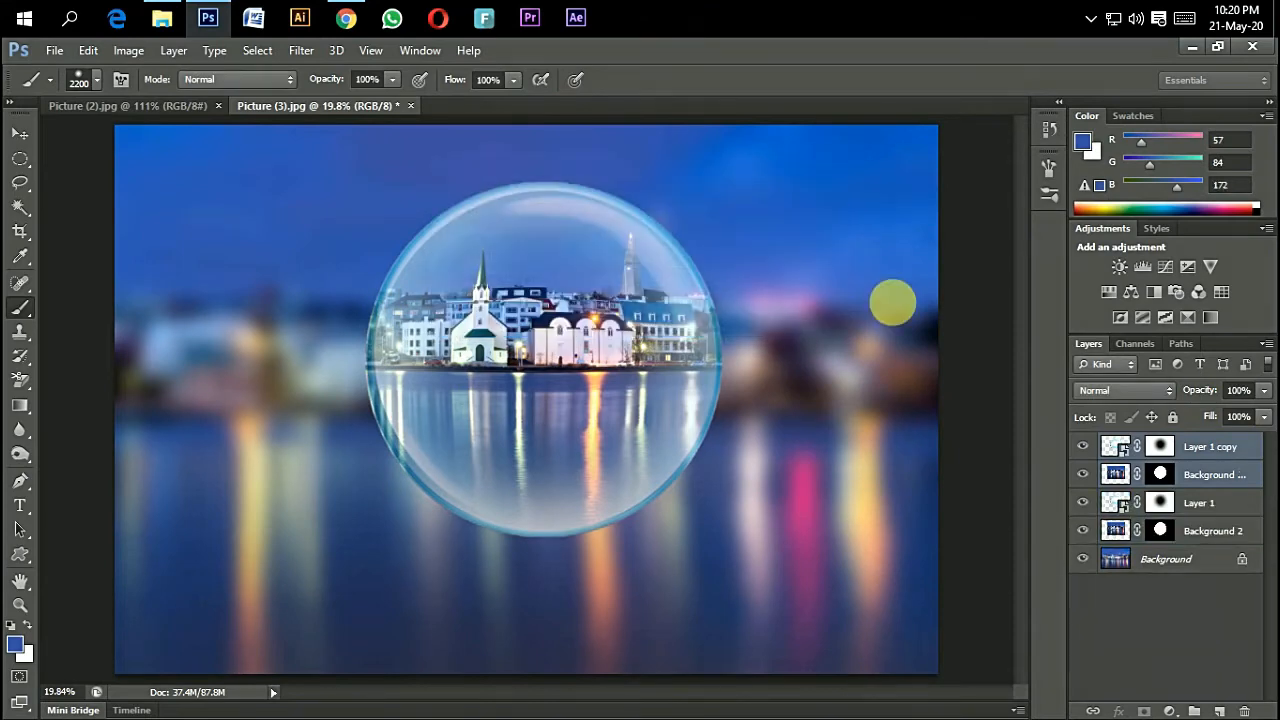
{"action": "right_click", "coordinate": [1215, 448]}
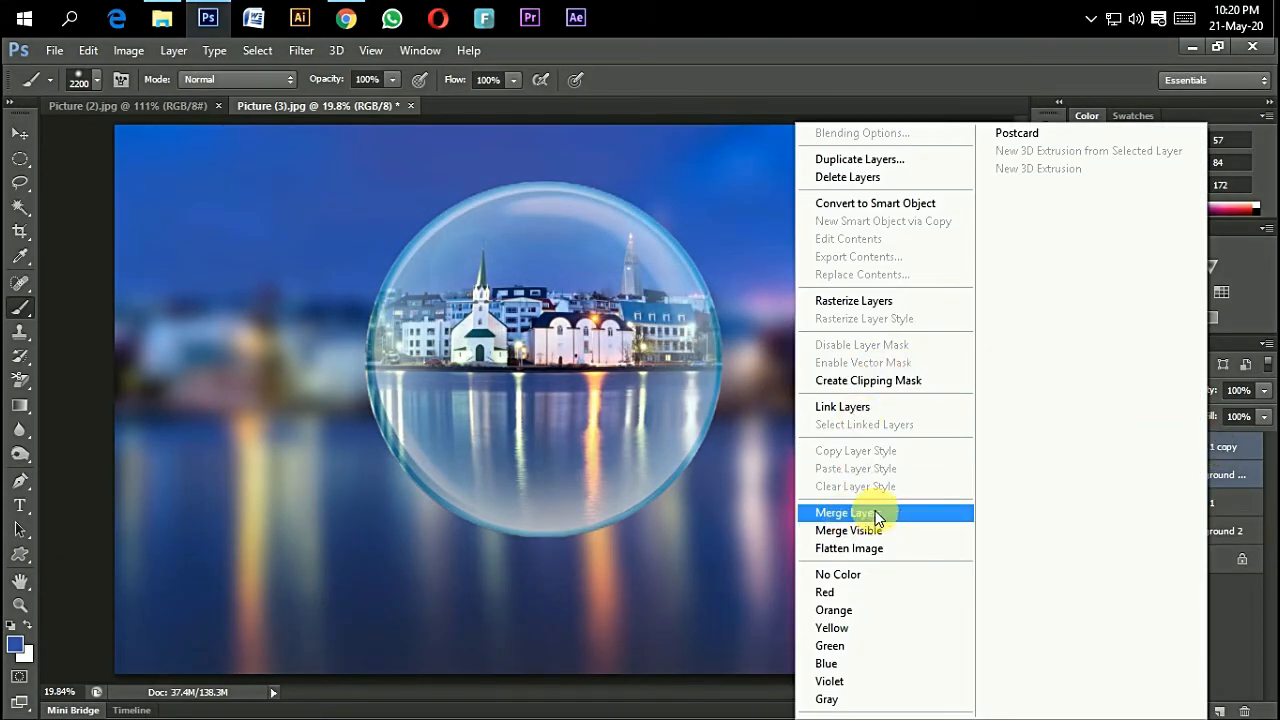
{"action": "left_click", "coordinate": [845, 512]}
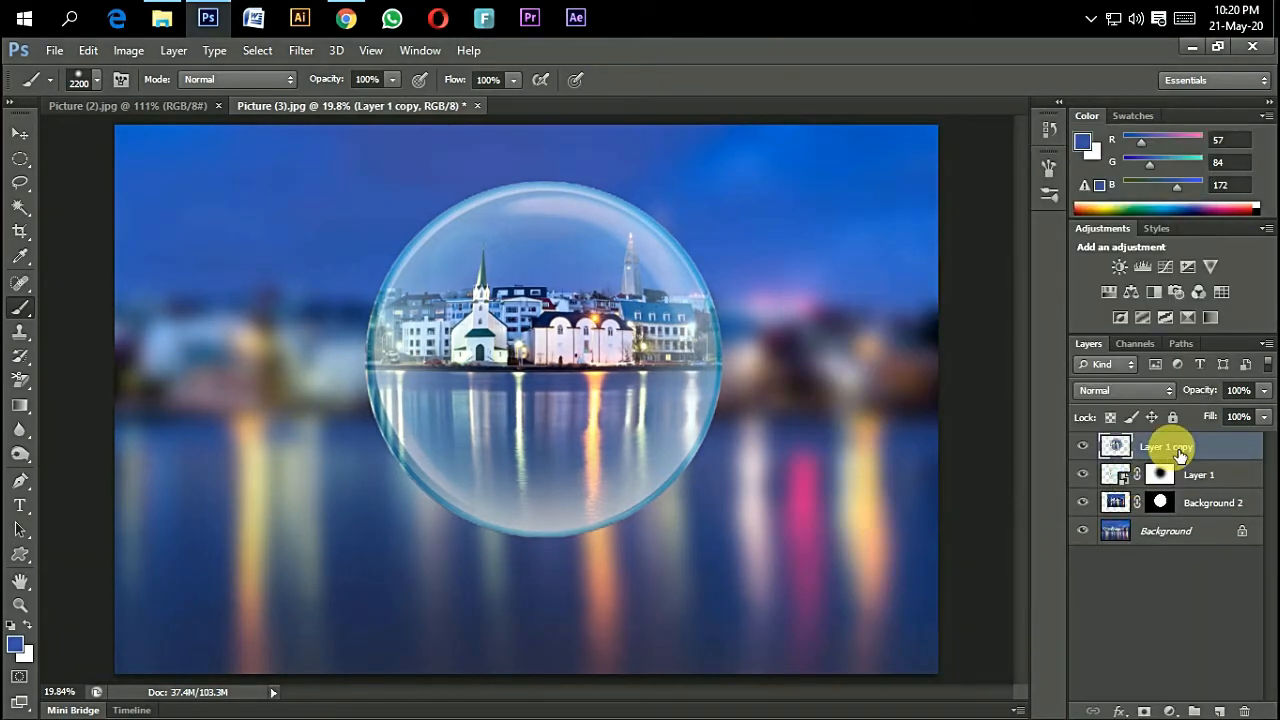
Step: Flip the merged bubble copy vertically and move it straight down about 12.79 in so it meets the original bubble's lower edge
{"action": "left_click", "coordinate": [20, 133]}
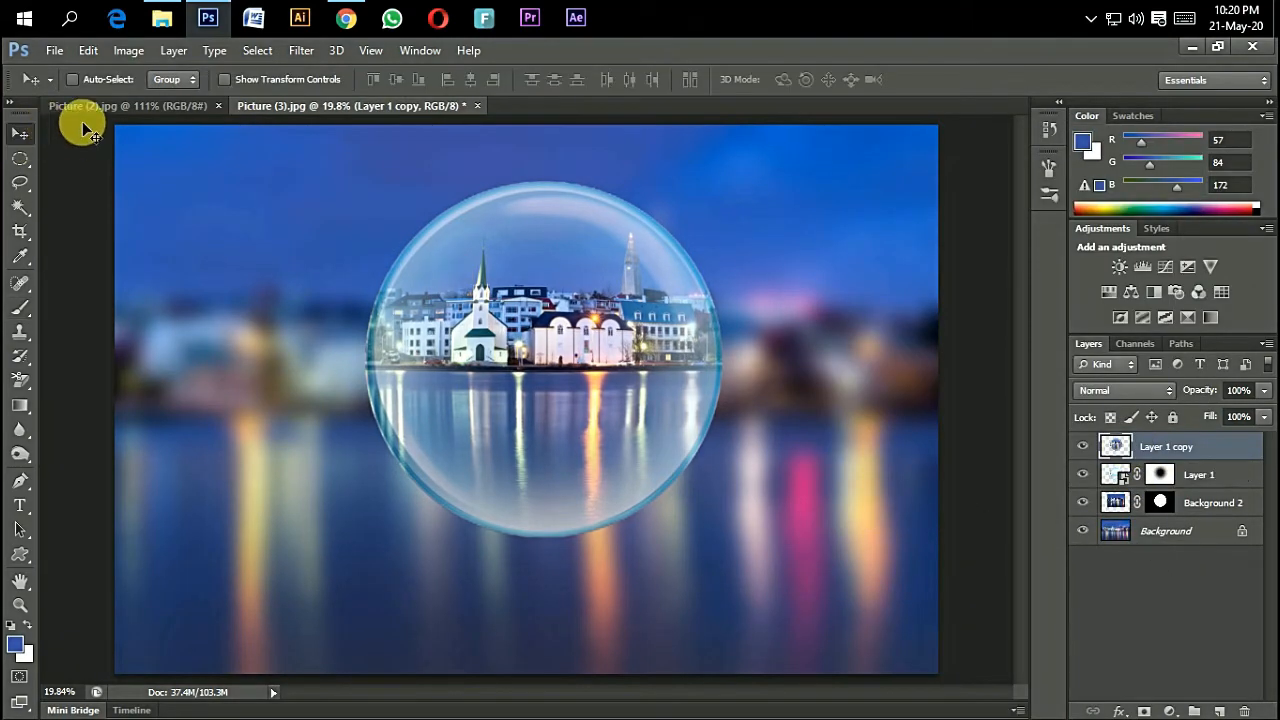
{"action": "left_click", "coordinate": [89, 52]}
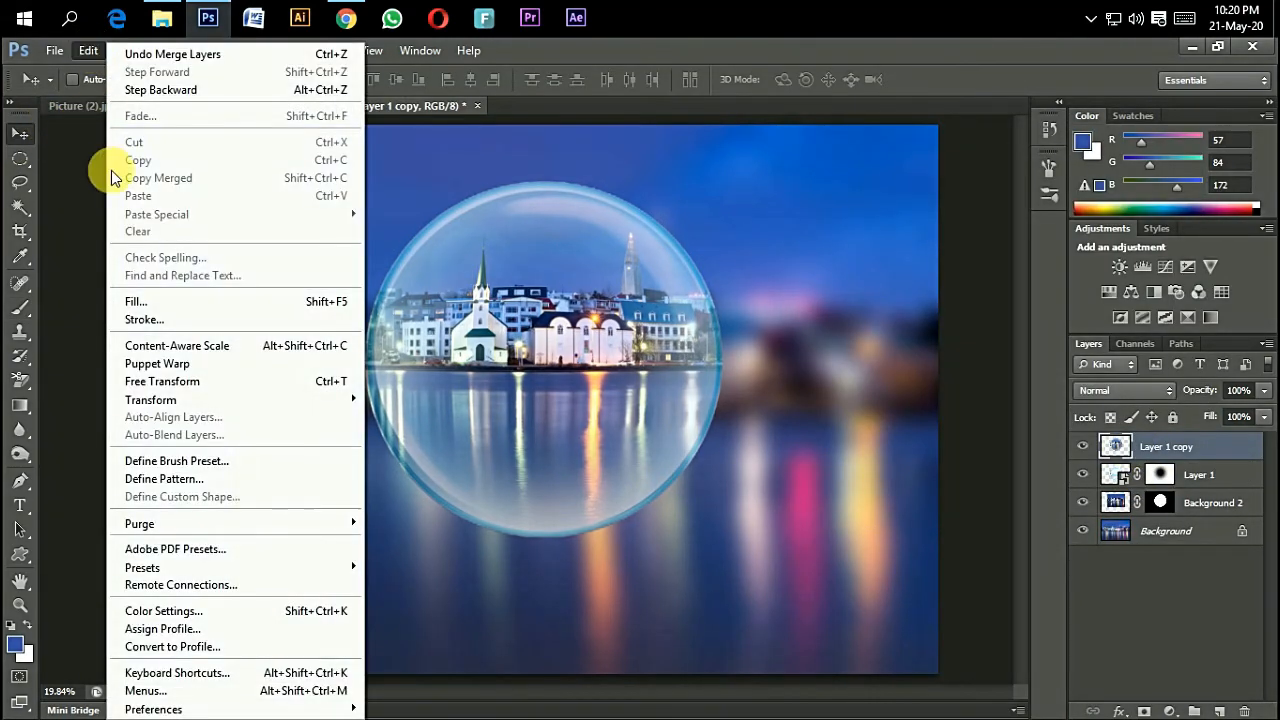
{"action": "left_click", "coordinate": [250, 389]}
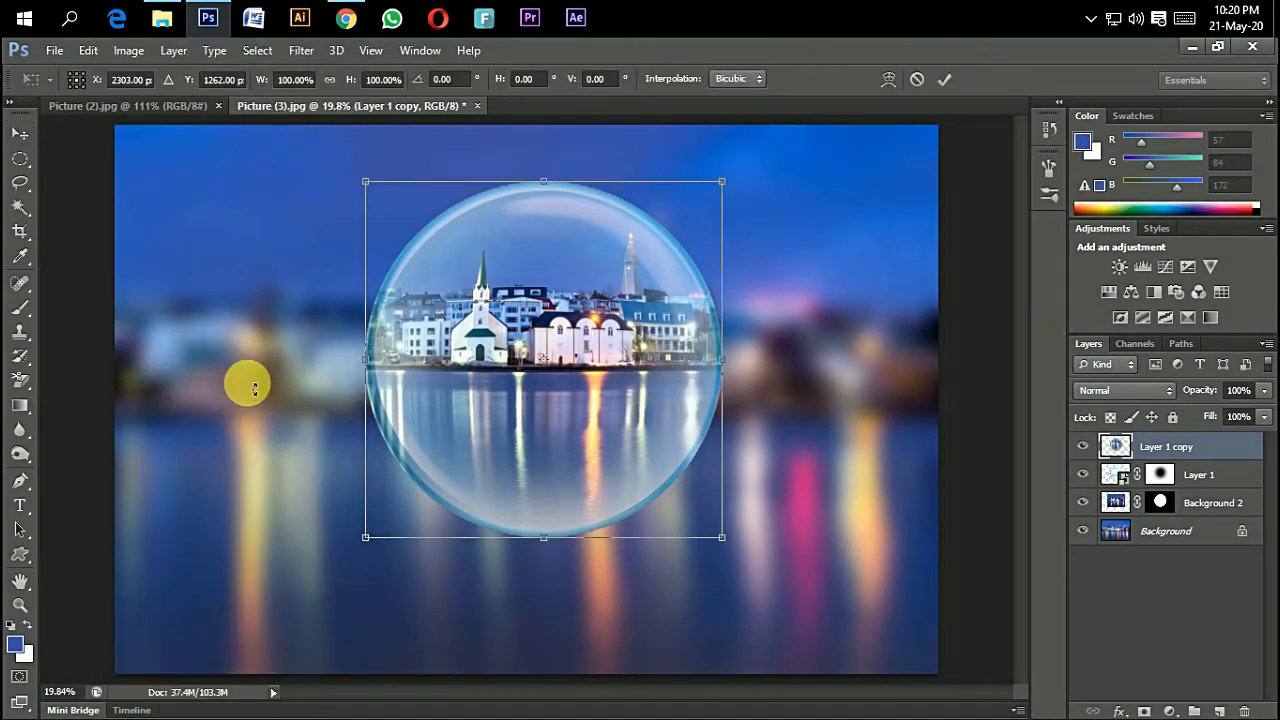
{"action": "right_click", "coordinate": [595, 270]}
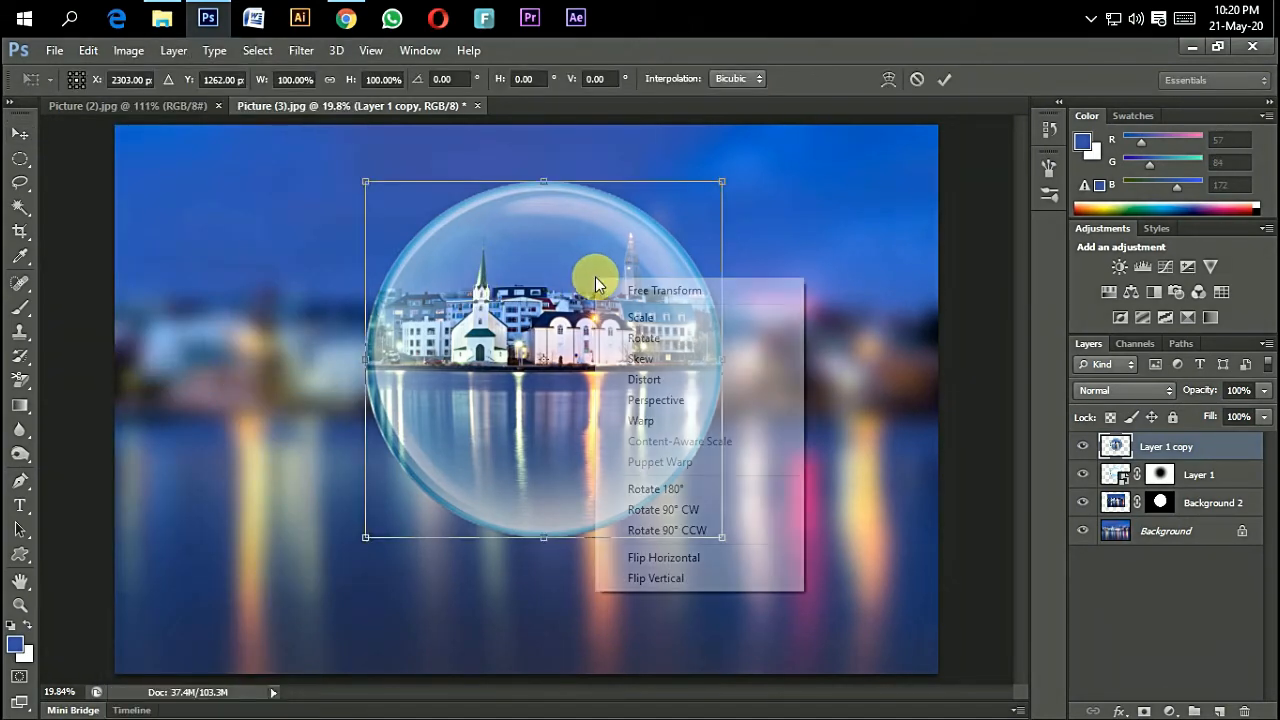
{"action": "left_click", "coordinate": [676, 580]}
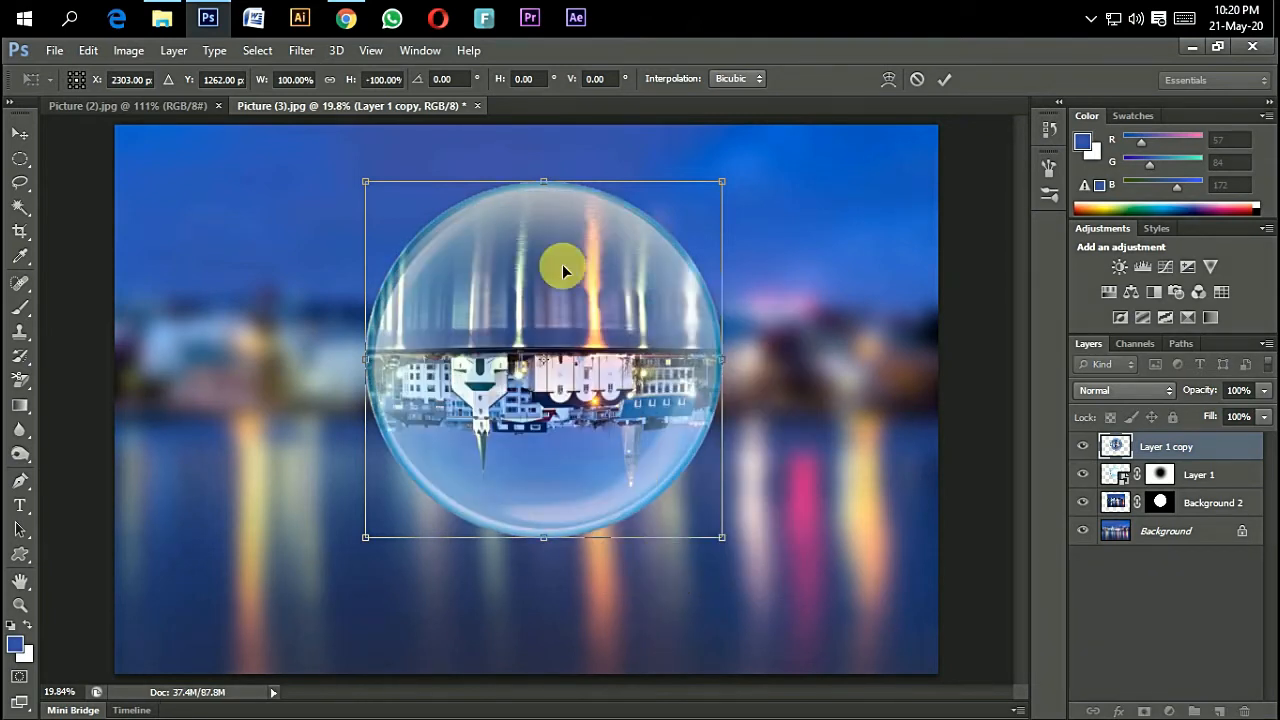
{"action": "left_click_drag", "start_coordinate": [557, 229], "coordinate": [549, 566]}
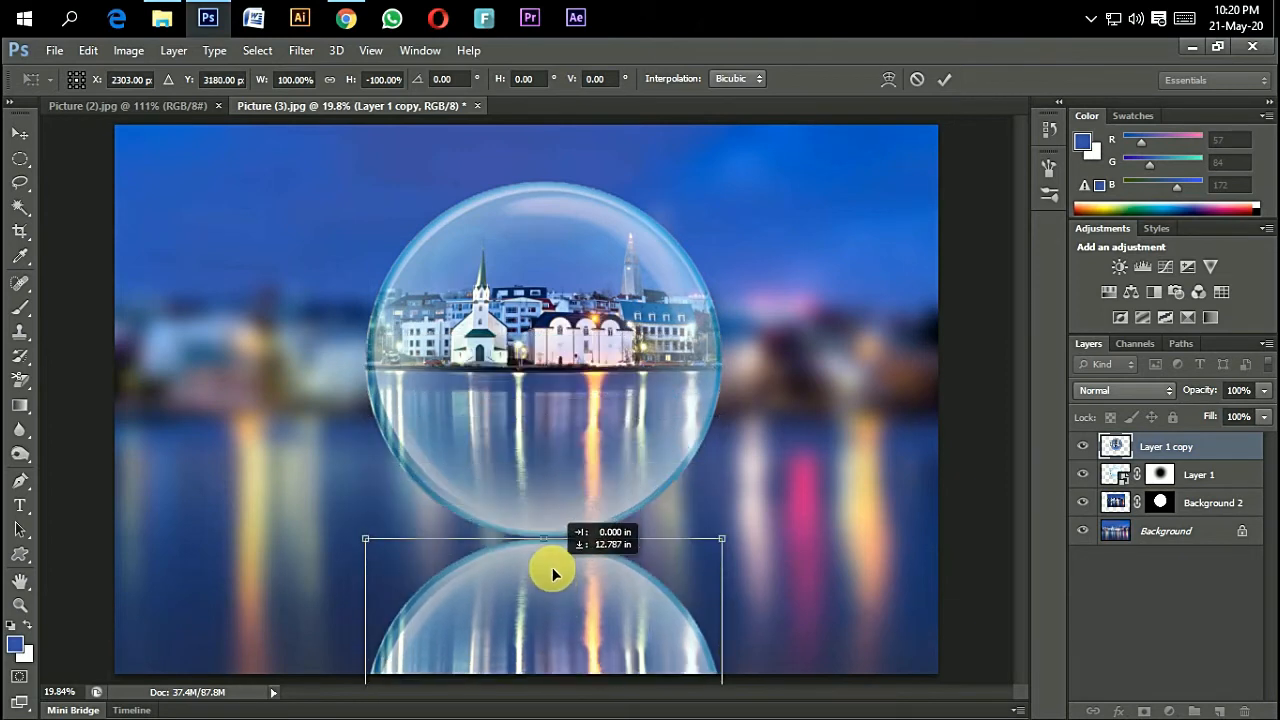
{"action": "left_click", "coordinate": [944, 80]}
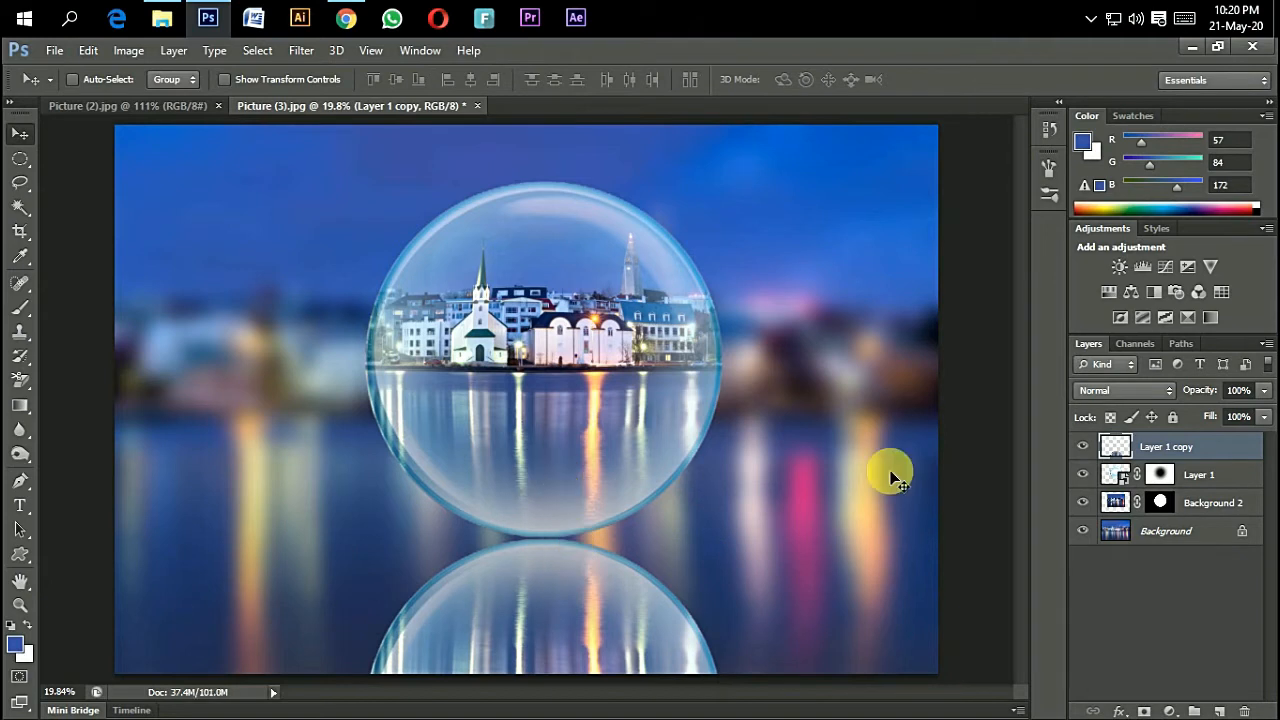
Step: Mask the flipped bubble copy with a vertical black-to-white gradient so the reflection fades out toward the image's lower edge
{"action": "left_click", "coordinate": [1145, 711]}
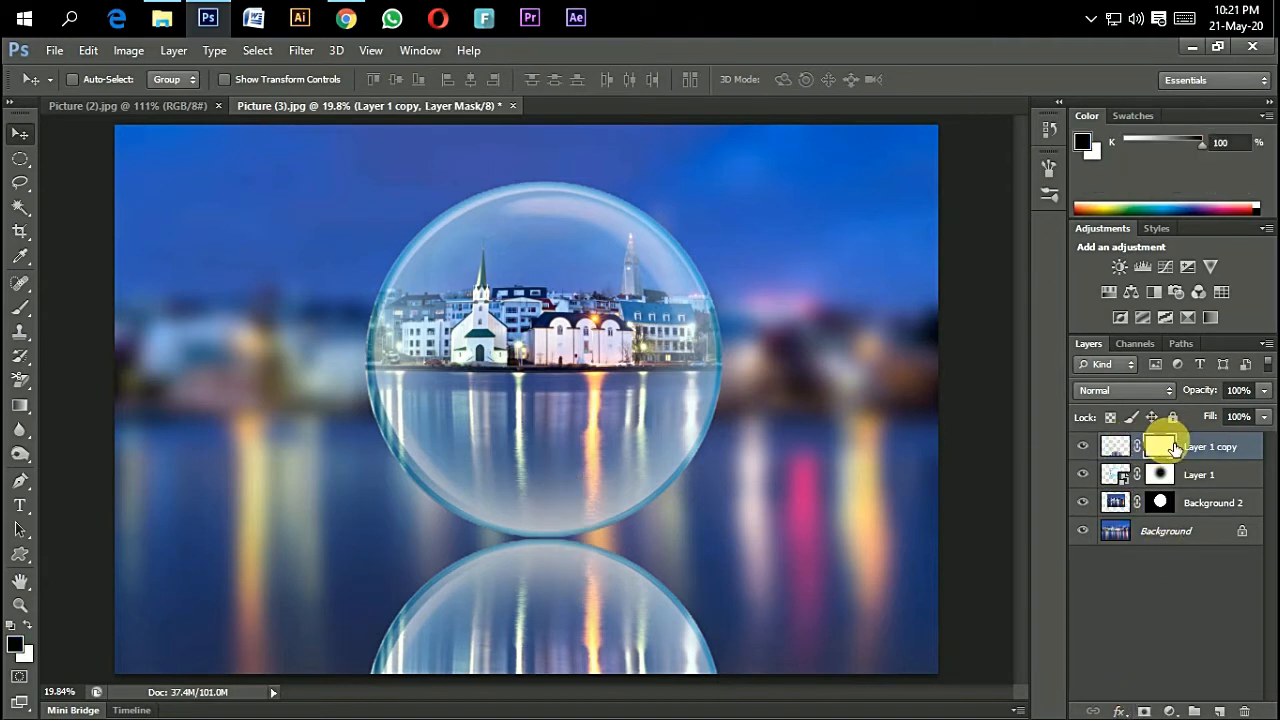
{"action": "left_click", "coordinate": [20, 405]}
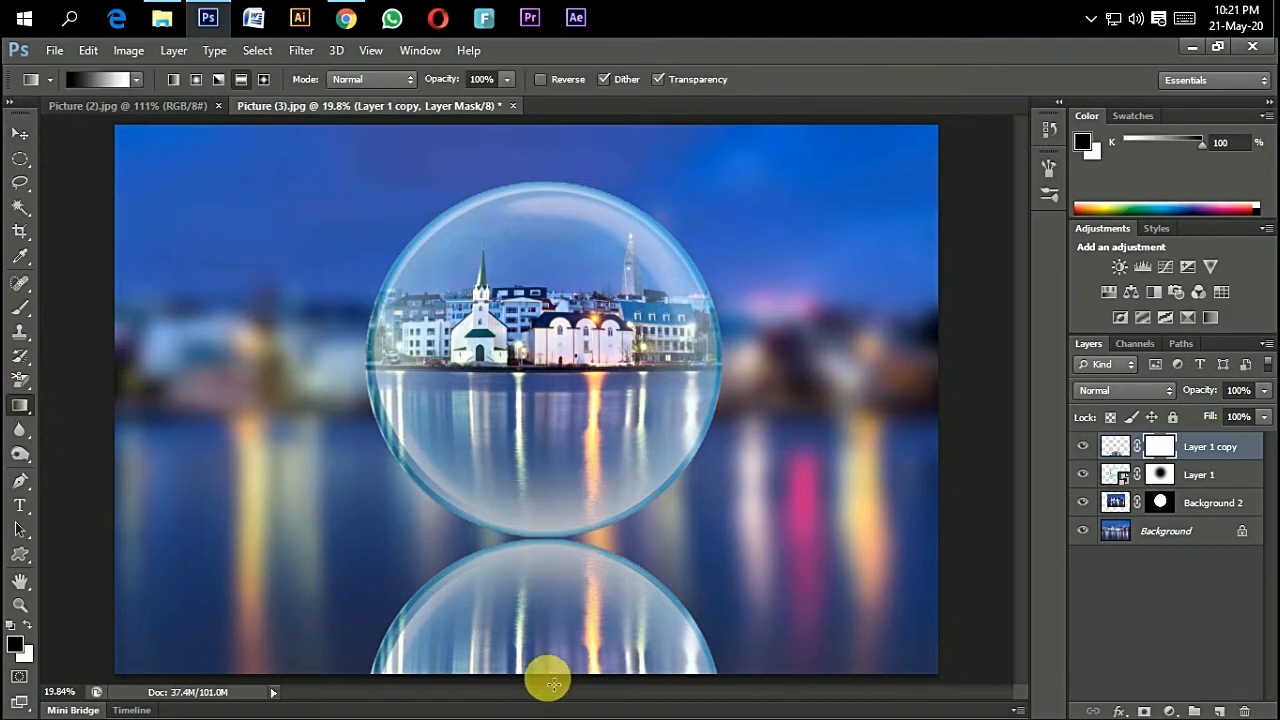
{"action": "left_click_drag", "start_coordinate": [547, 678], "coordinate": [560, 526]}
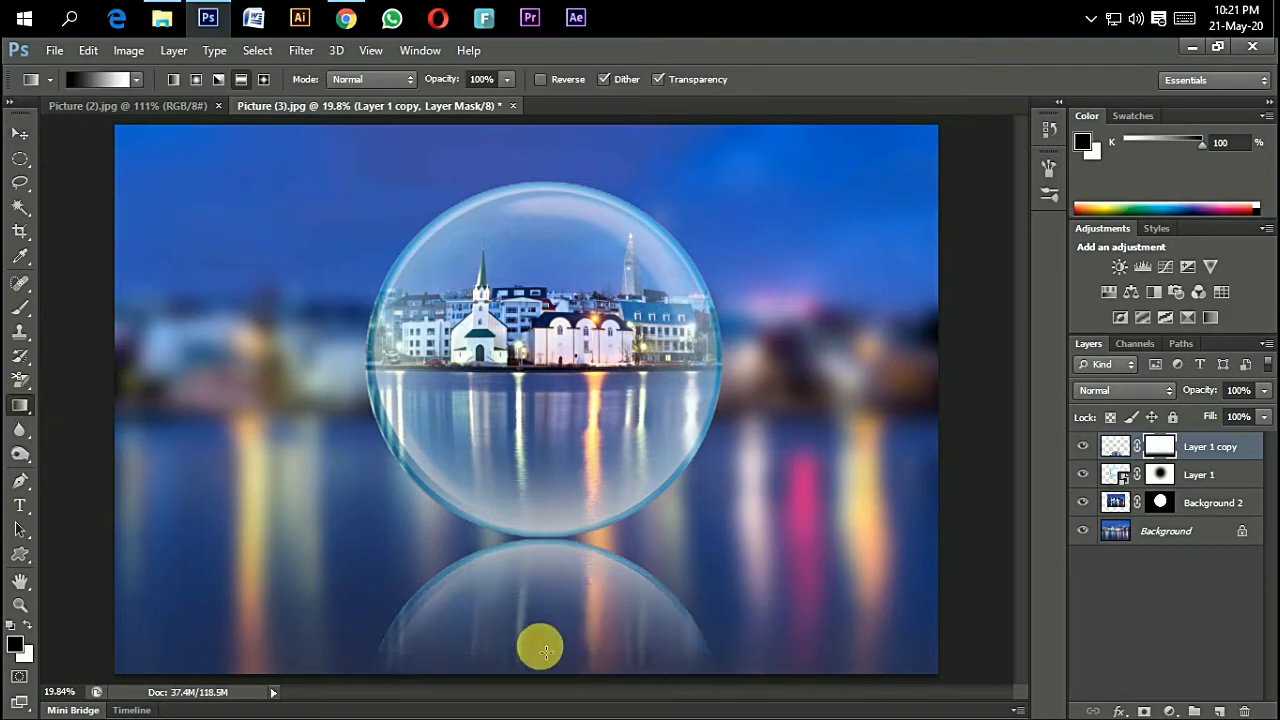
{"action": "left_click_drag", "start_coordinate": [547, 669], "coordinate": [548, 495]}
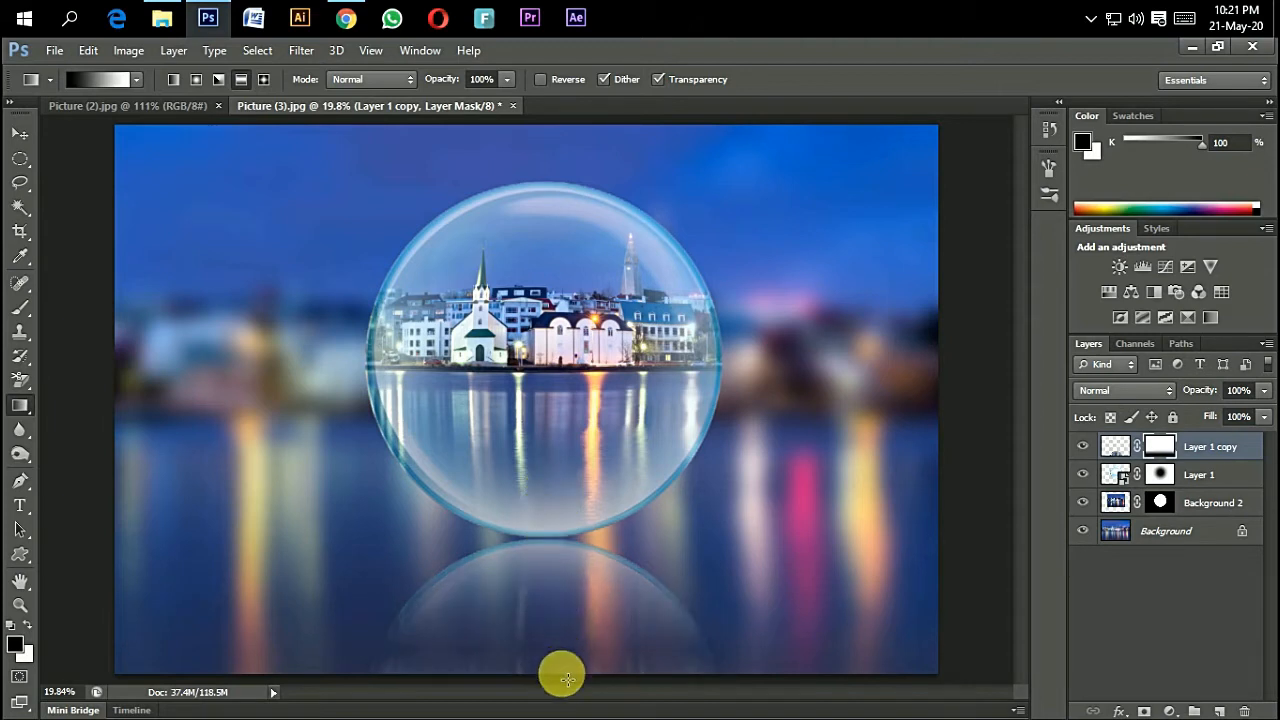
{"action": "left_click_drag", "start_coordinate": [552, 682], "coordinate": [552, 459]}
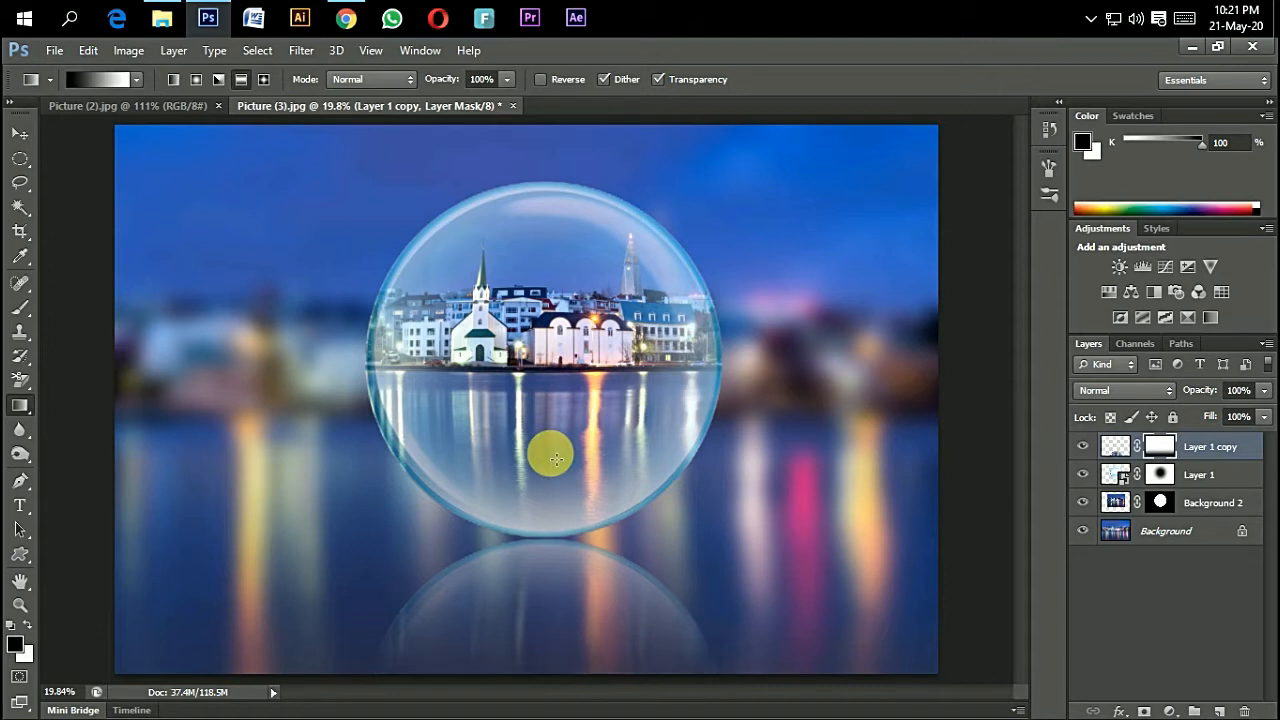
Step: Add a new empty layer directly above the Background layer
{"action": "left_click", "coordinate": [1213, 477]}
{"action": "left_click", "coordinate": [1208, 529]}
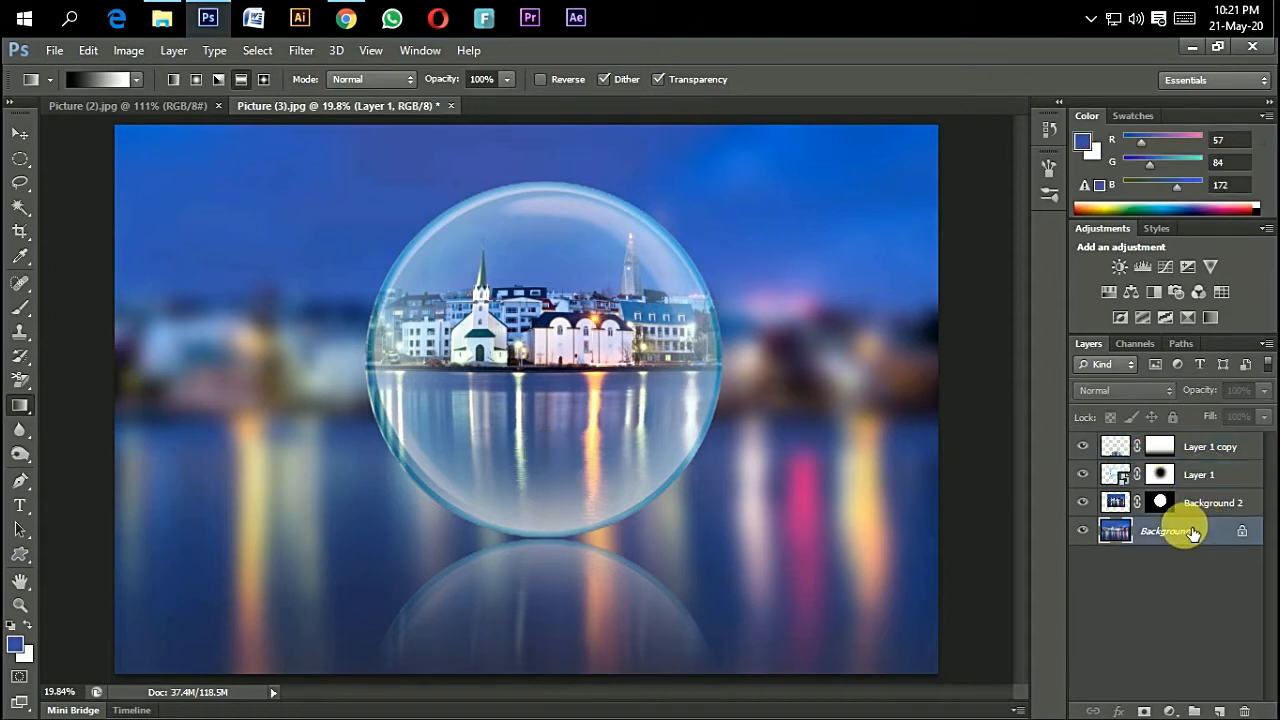
{"action": "left_click", "coordinate": [1222, 712]}
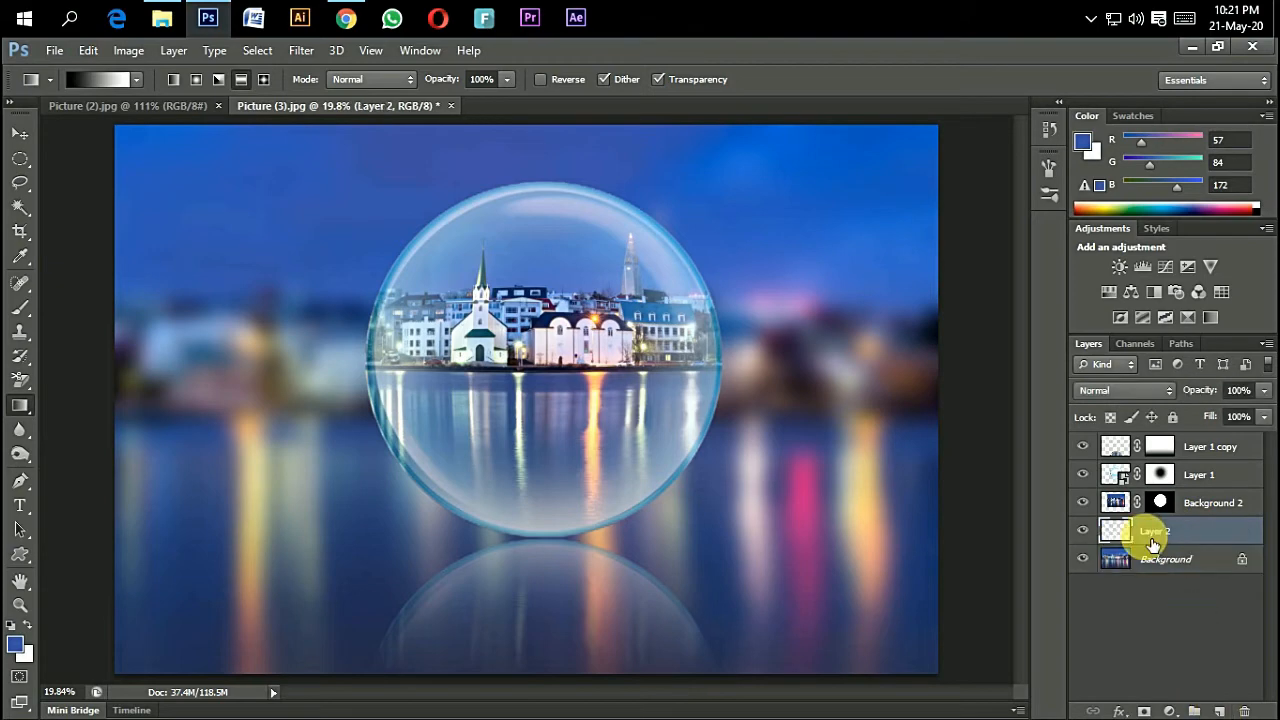
Step: Paint one soft 2200 px brush dab in blue #1a5bc9 at the bubble's center on Layer 2
{"action": "left_click", "coordinate": [22, 310]}
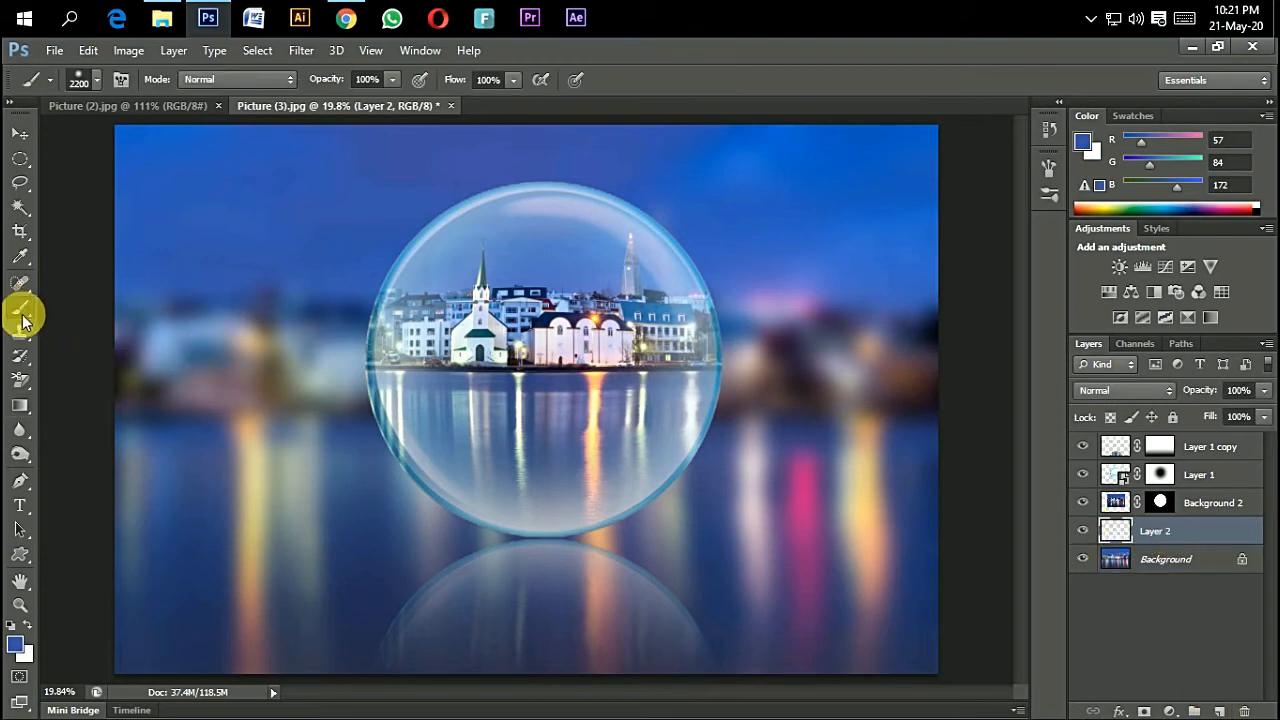
{"action": "left_click", "coordinate": [16, 642]}
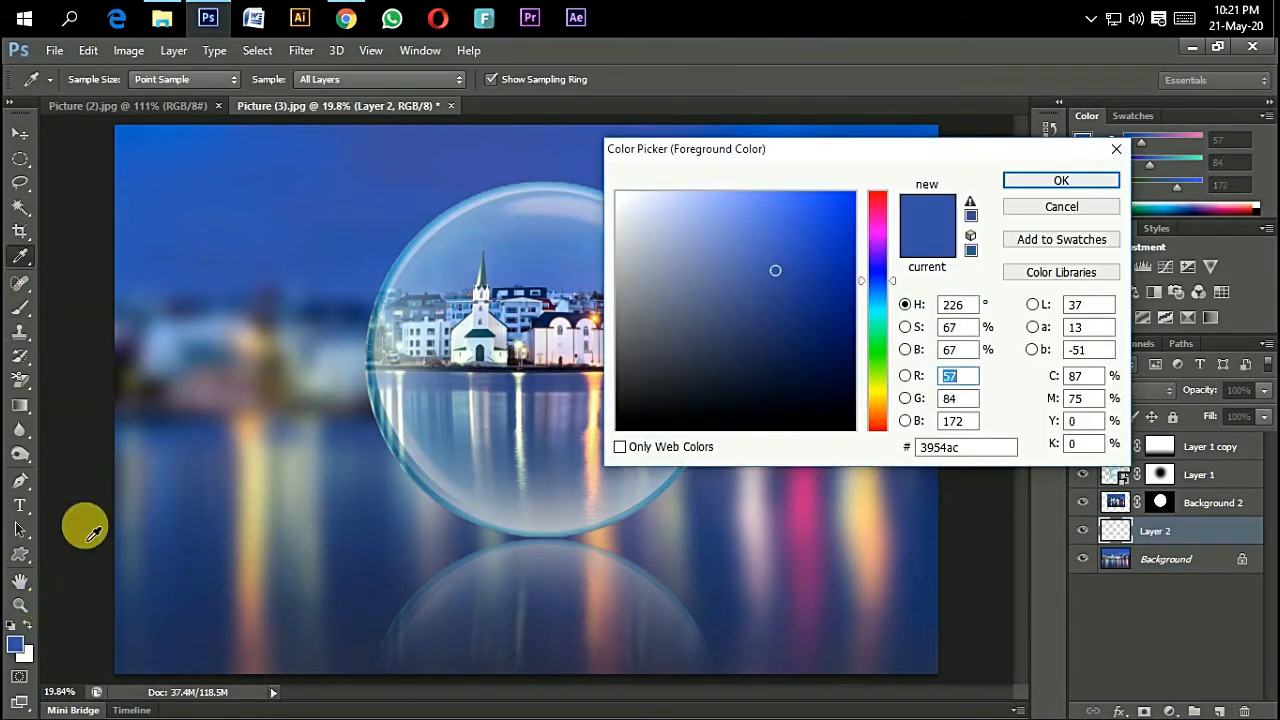
{"action": "left_click", "coordinate": [171, 150]}
{"action": "left_click", "coordinate": [823, 243]}
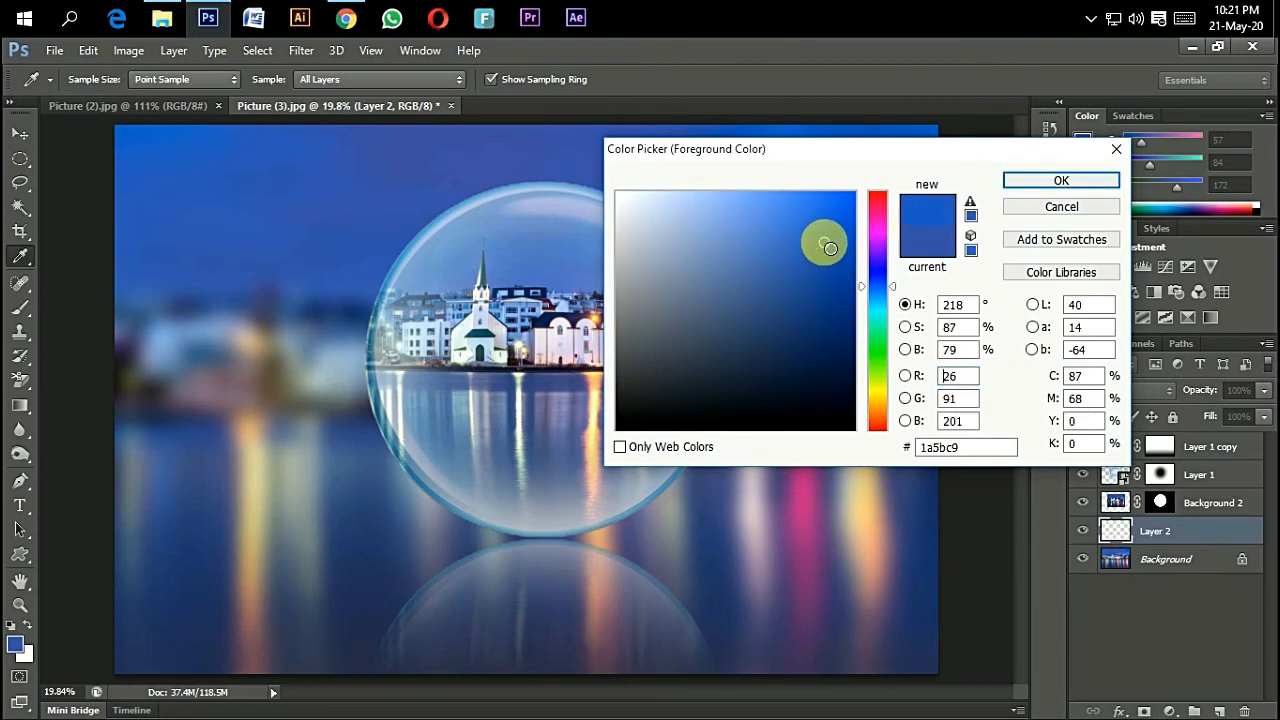
{"action": "left_click", "coordinate": [1034, 180]}
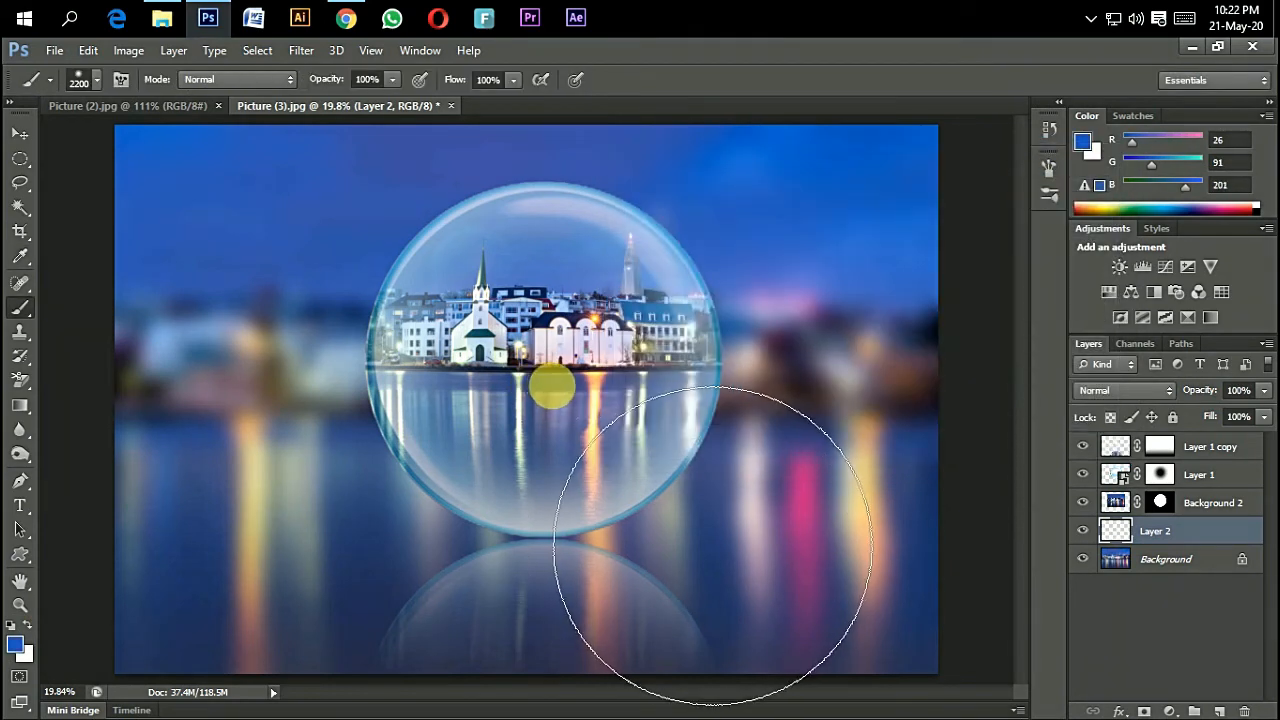
{"action": "left_click", "coordinate": [550, 388]}
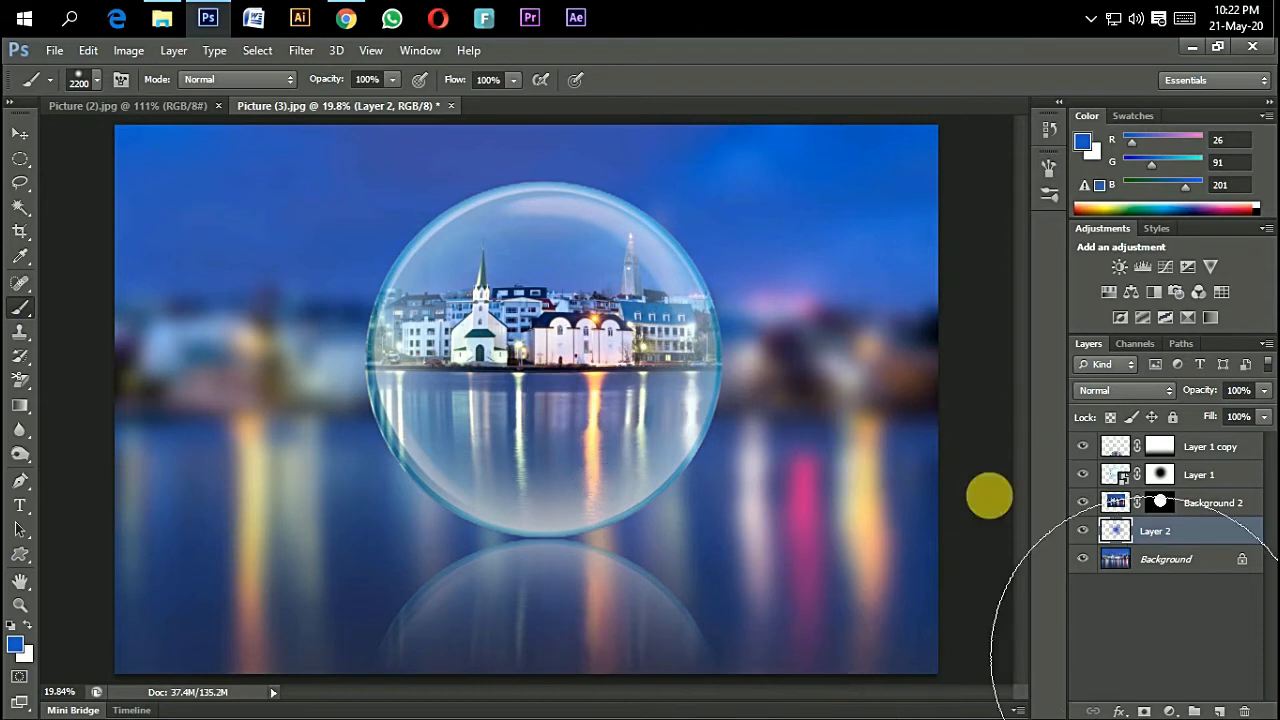
Step: Toggle the visibility of Layer 1 copy, Layer 1 and Background 2 off and on to examine the painted dab underneath
{"action": "left_click", "coordinate": [1082, 446]}
{"action": "left_click", "coordinate": [1090, 476]}
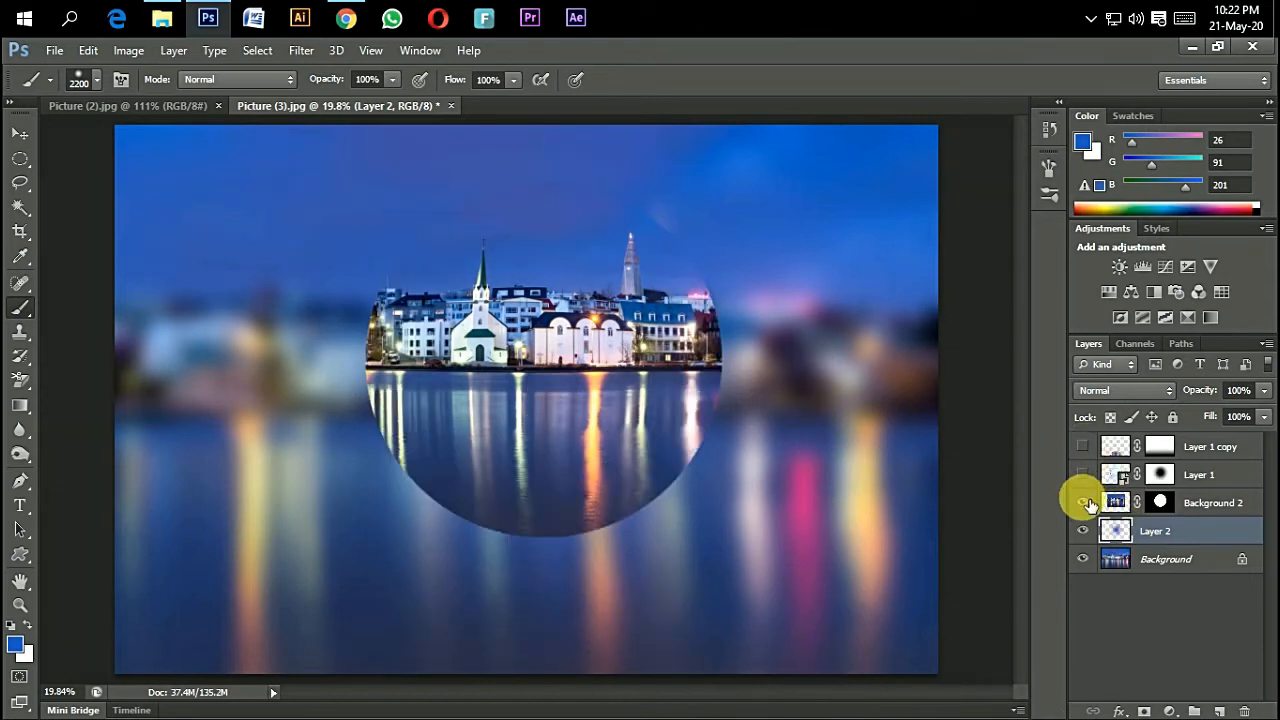
{"action": "left_click", "coordinate": [1090, 500]}
{"action": "left_click", "coordinate": [1090, 500]}
{"action": "left_click", "coordinate": [1090, 474]}
{"action": "left_click", "coordinate": [1083, 446]}
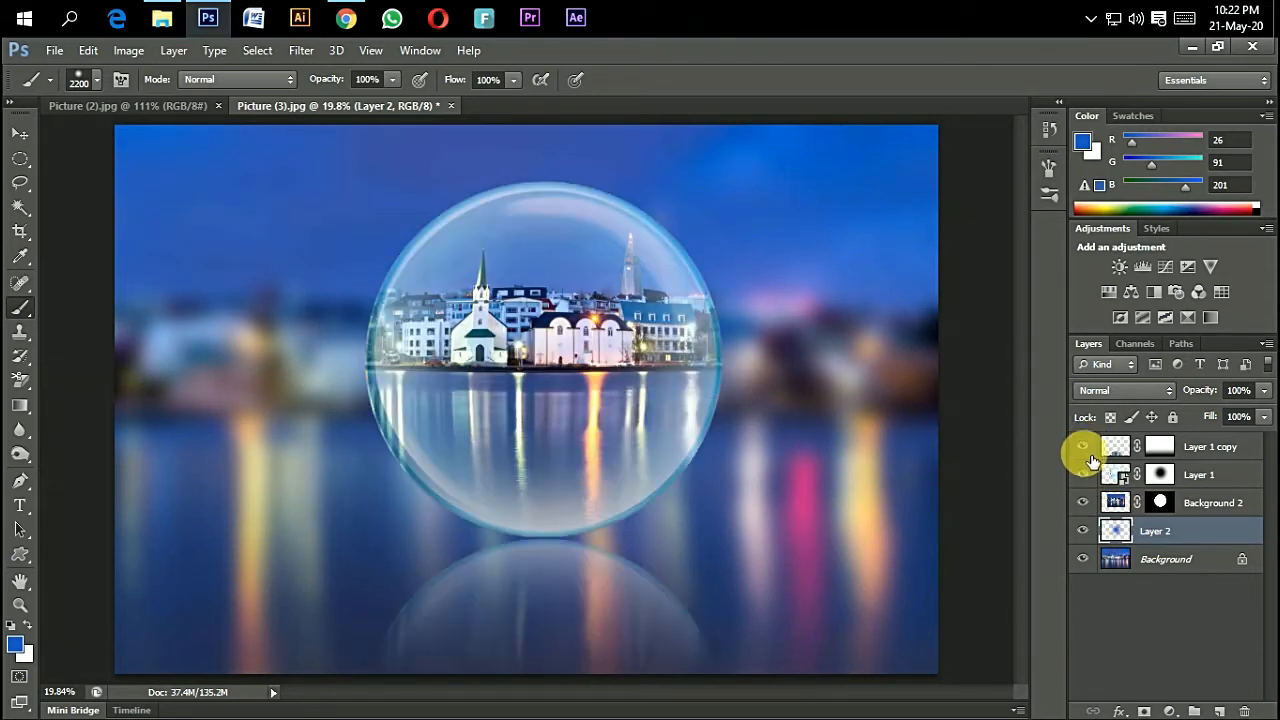
Step: Move Layer 2 to the top of the layer stack and squash its blue dab to 4.43% height
{"action": "left_click_drag", "start_coordinate": [1180, 541], "coordinate": [1173, 434]}
{"action": "left_click", "coordinate": [88, 50]}
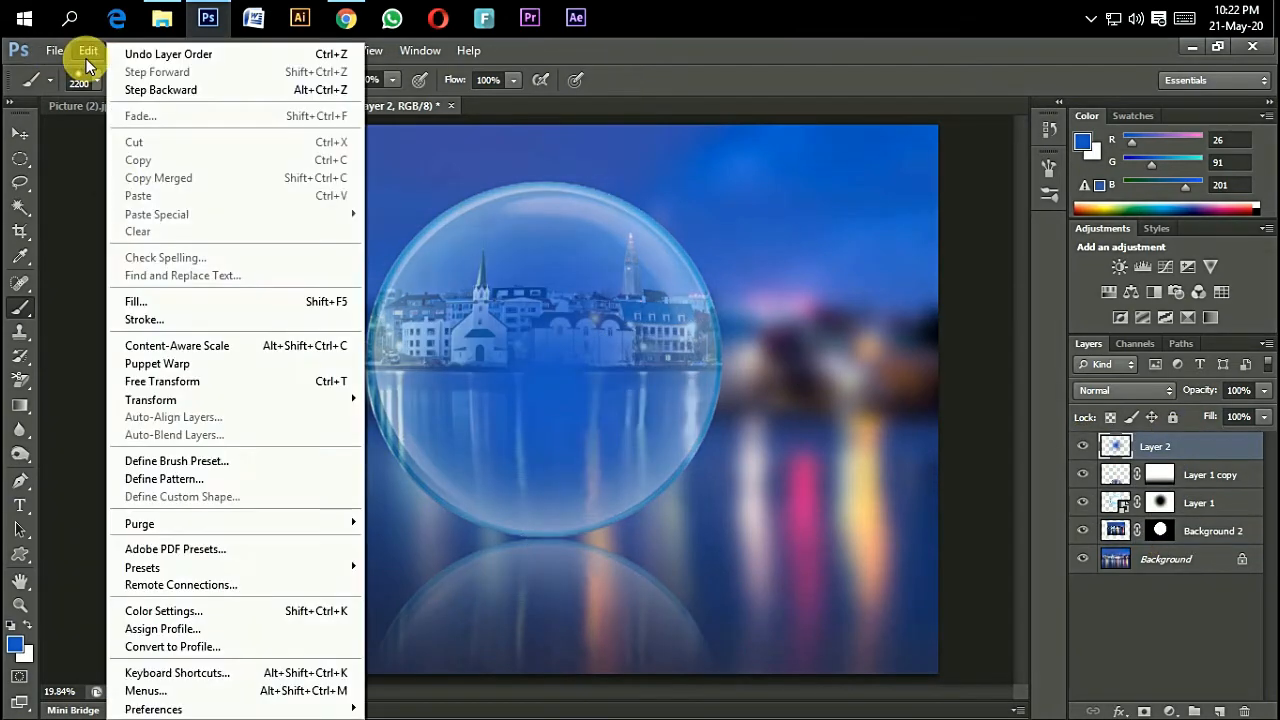
{"action": "left_click", "coordinate": [260, 381]}
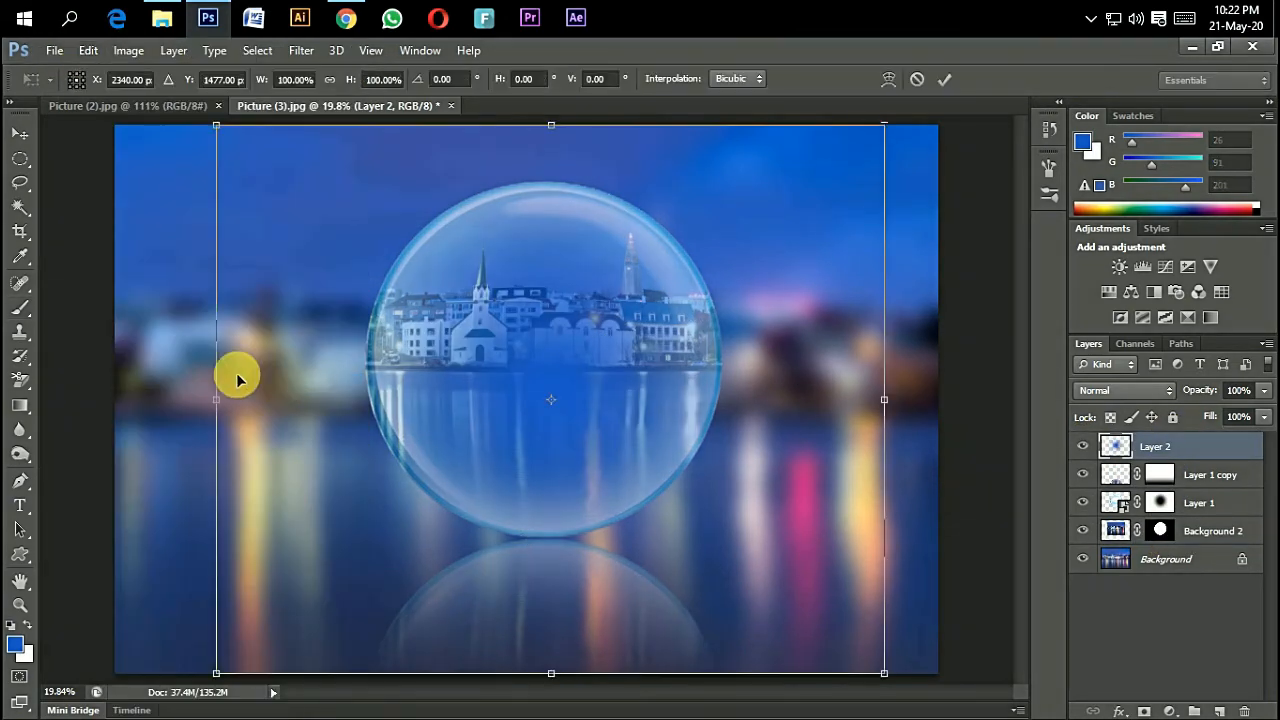
{"action": "left_click_drag", "start_coordinate": [553, 130], "coordinate": [553, 388]}
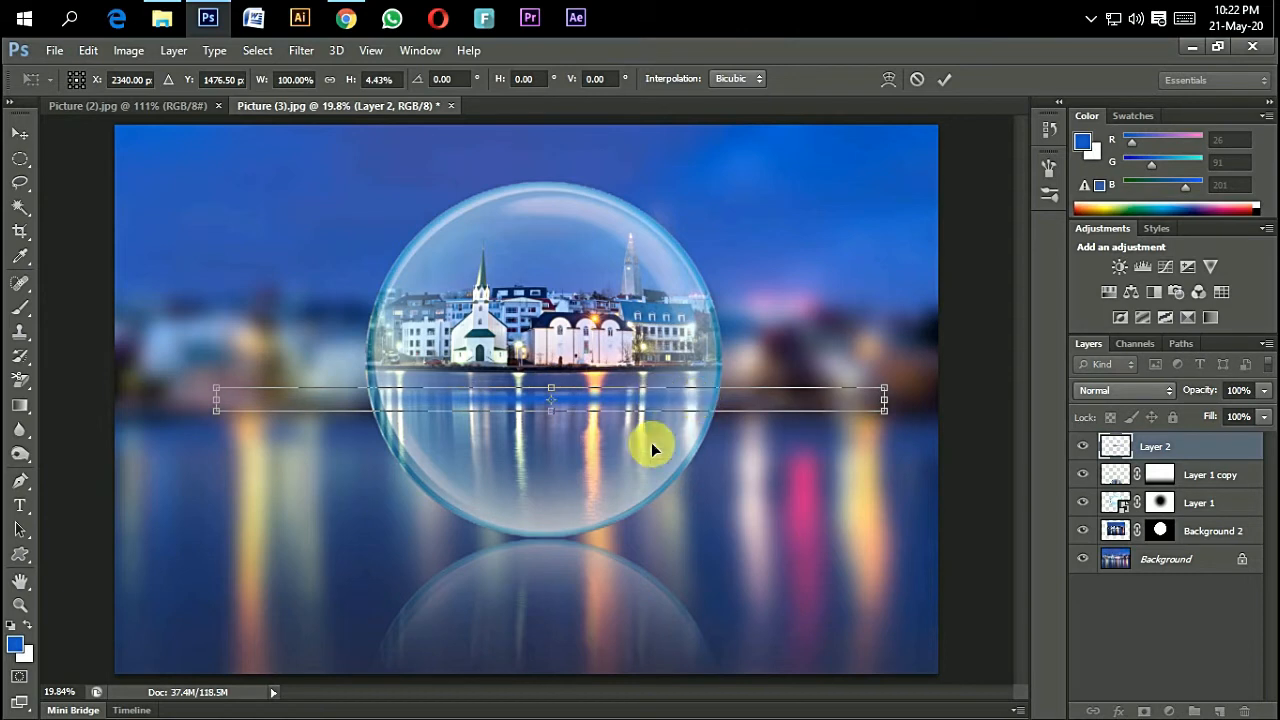
Step: Move the squashed blue glow down to where the bubble meets its reflection, widen it to 145.66%, and apply the transform
{"action": "left_click_drag", "start_coordinate": [652, 400], "coordinate": [648, 540]}
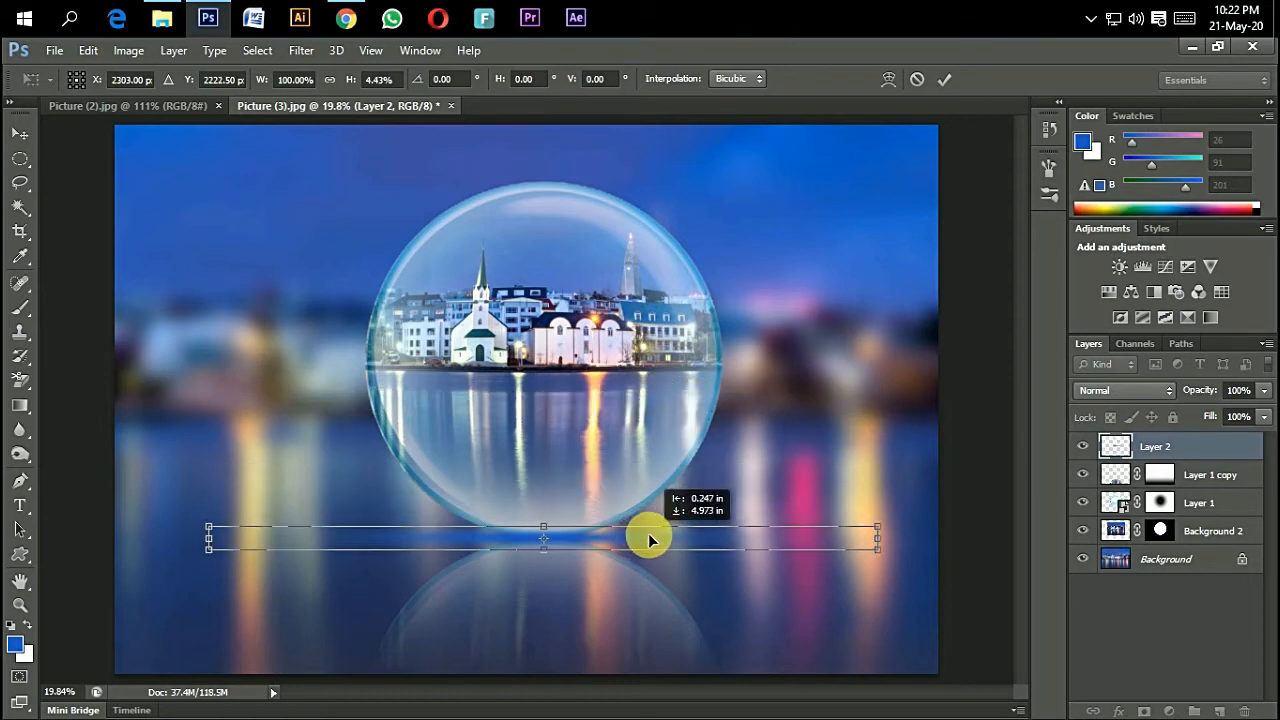
{"action": "left_click_drag", "start_coordinate": [880, 537], "coordinate": [1029, 537]}
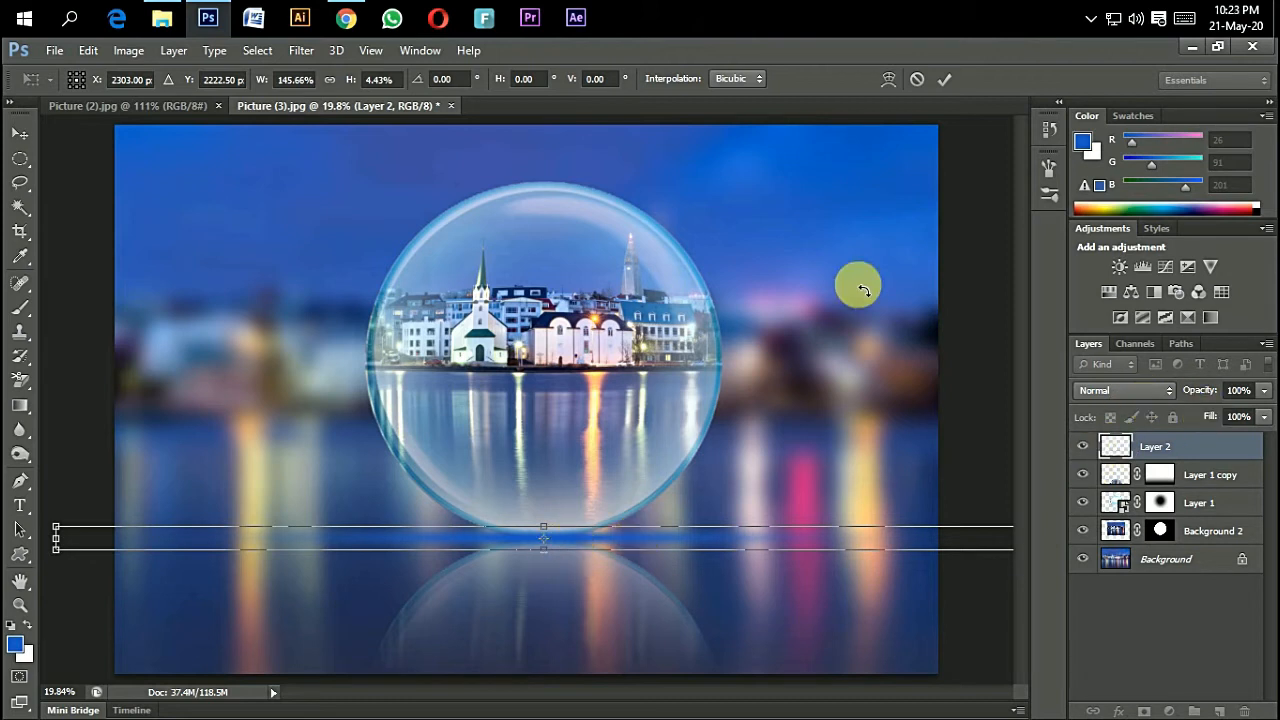
{"action": "left_click", "coordinate": [944, 79]}
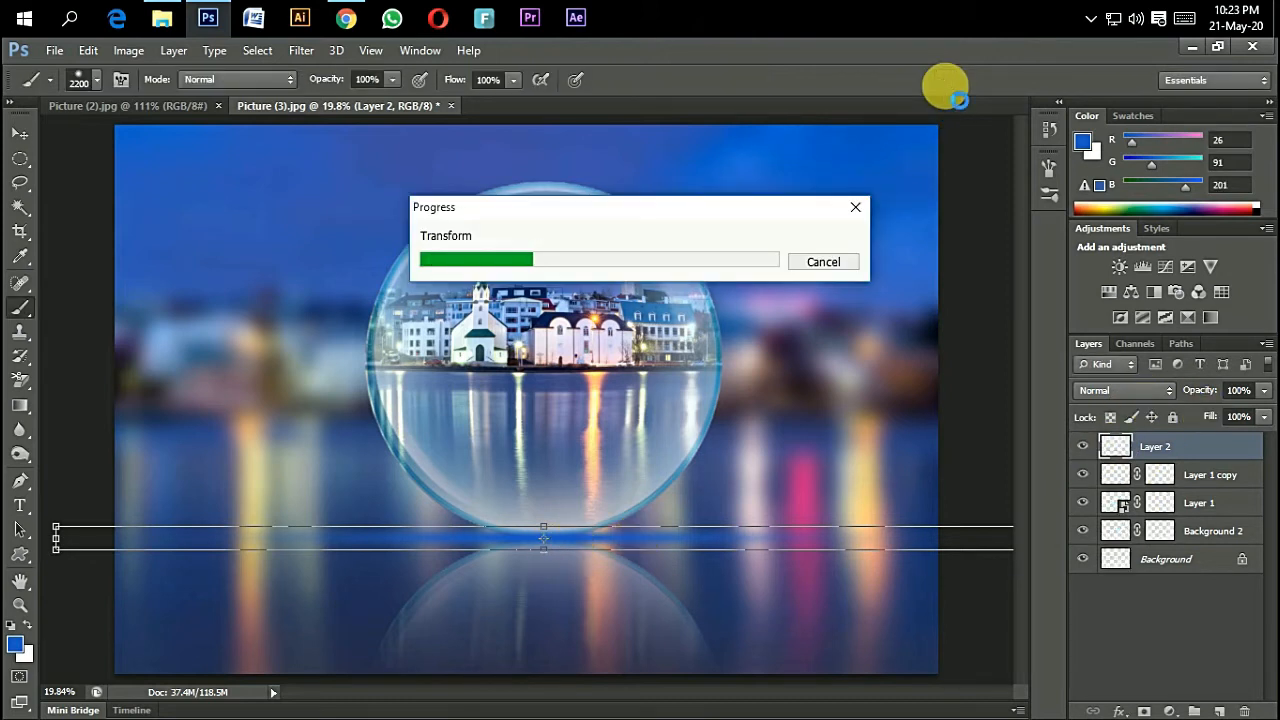
{"action": "left_click", "coordinate": [20, 133]}
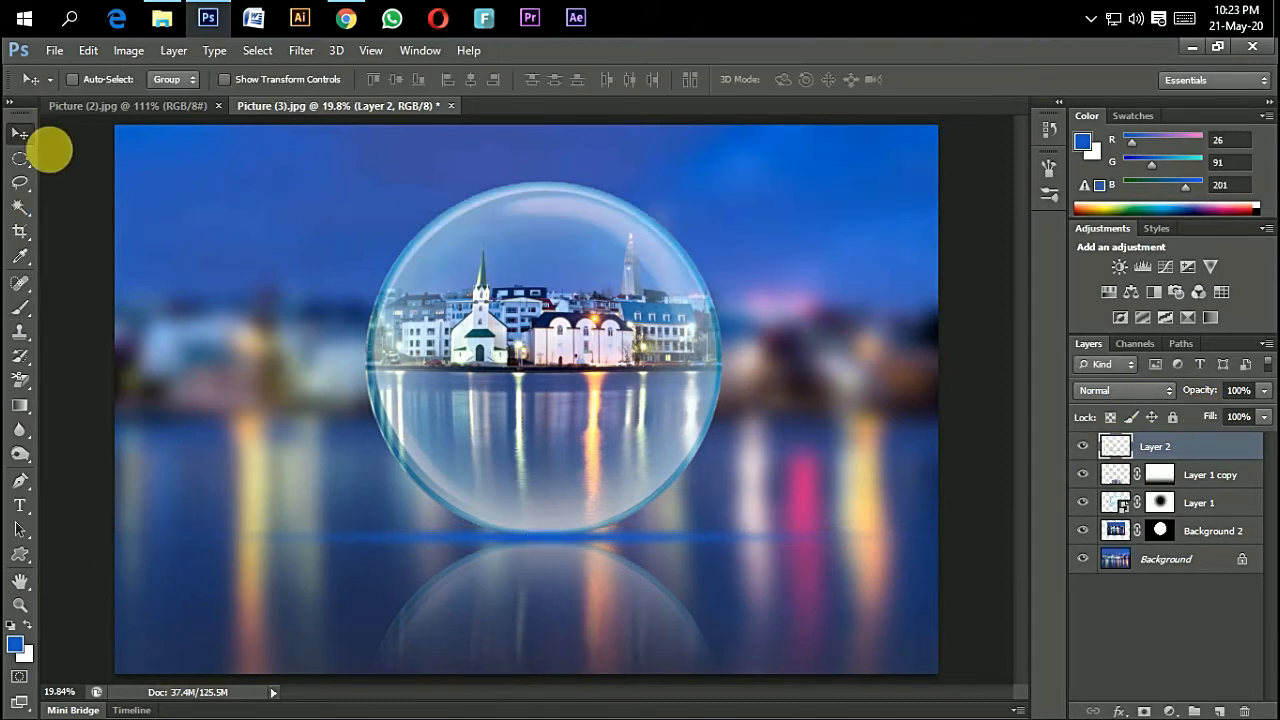
Step: Place Layer 2 directly above Layer 1 in the stack and set it to Linear Light blending at 49% opacity
{"action": "left_click_drag", "start_coordinate": [1143, 440], "coordinate": [1203, 545]}
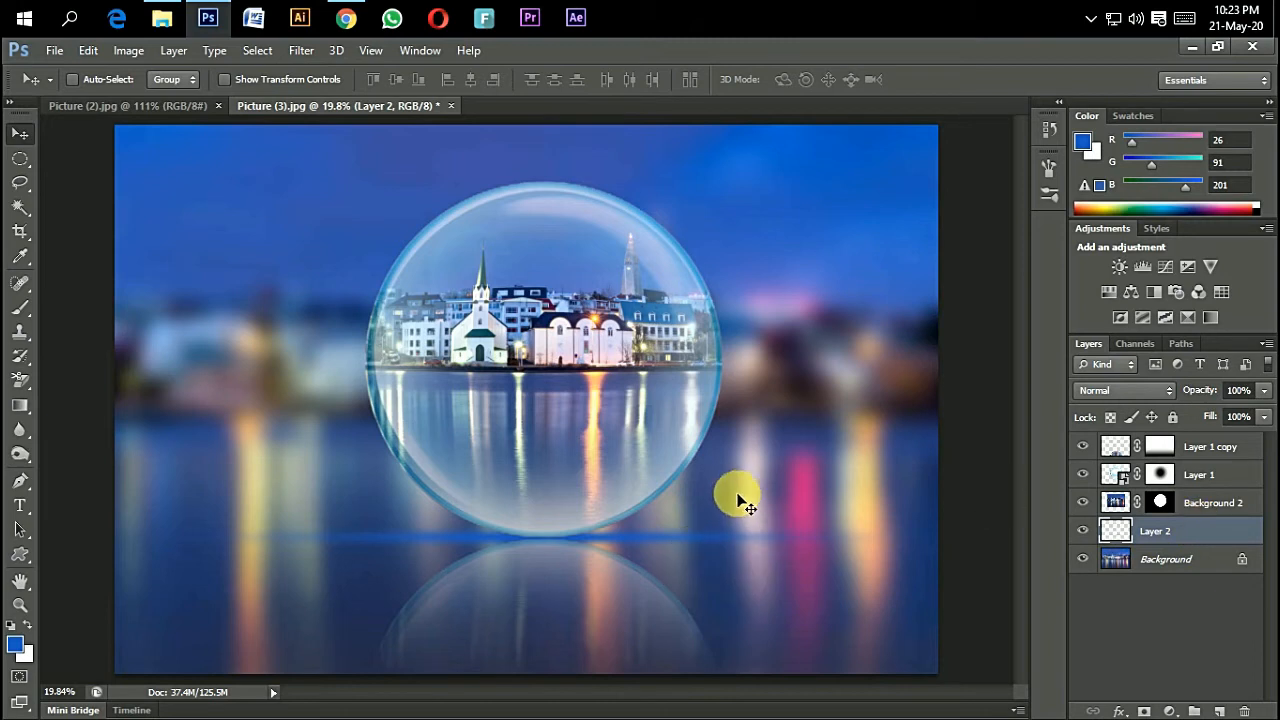
{"action": "left_click_drag", "start_coordinate": [1160, 541], "coordinate": [1193, 503]}
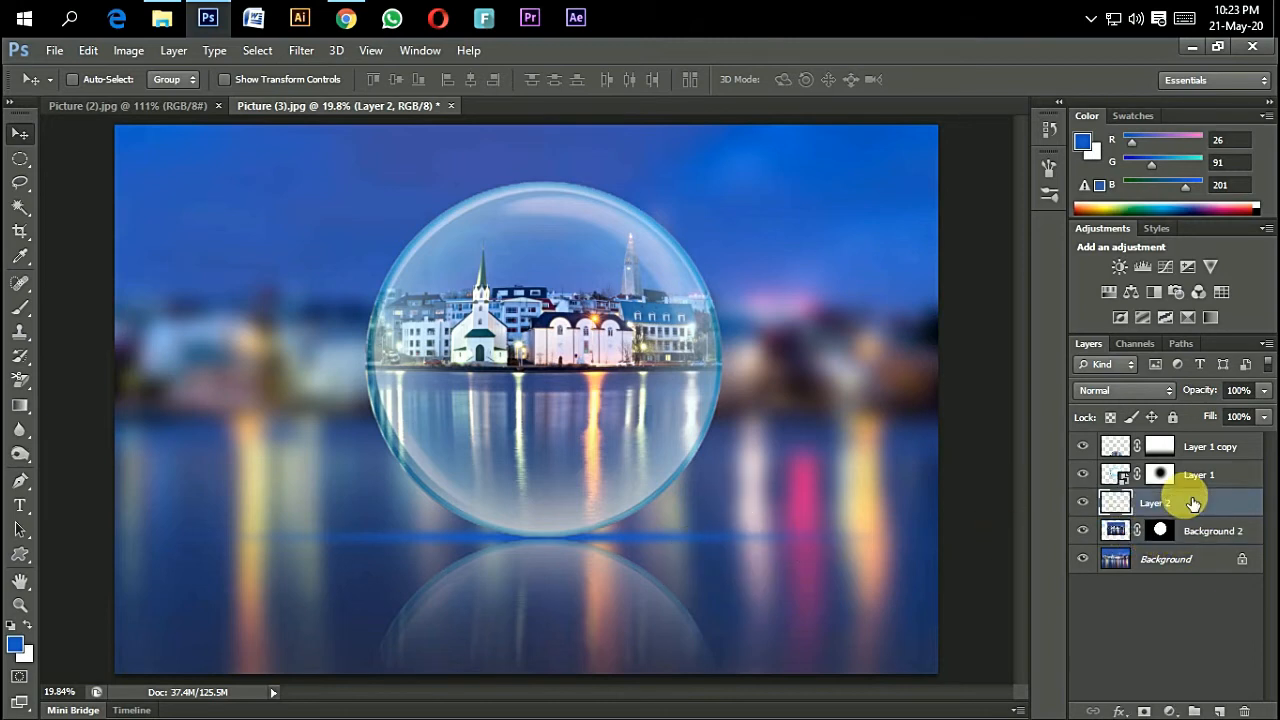
{"action": "left_click", "coordinate": [1128, 390]}
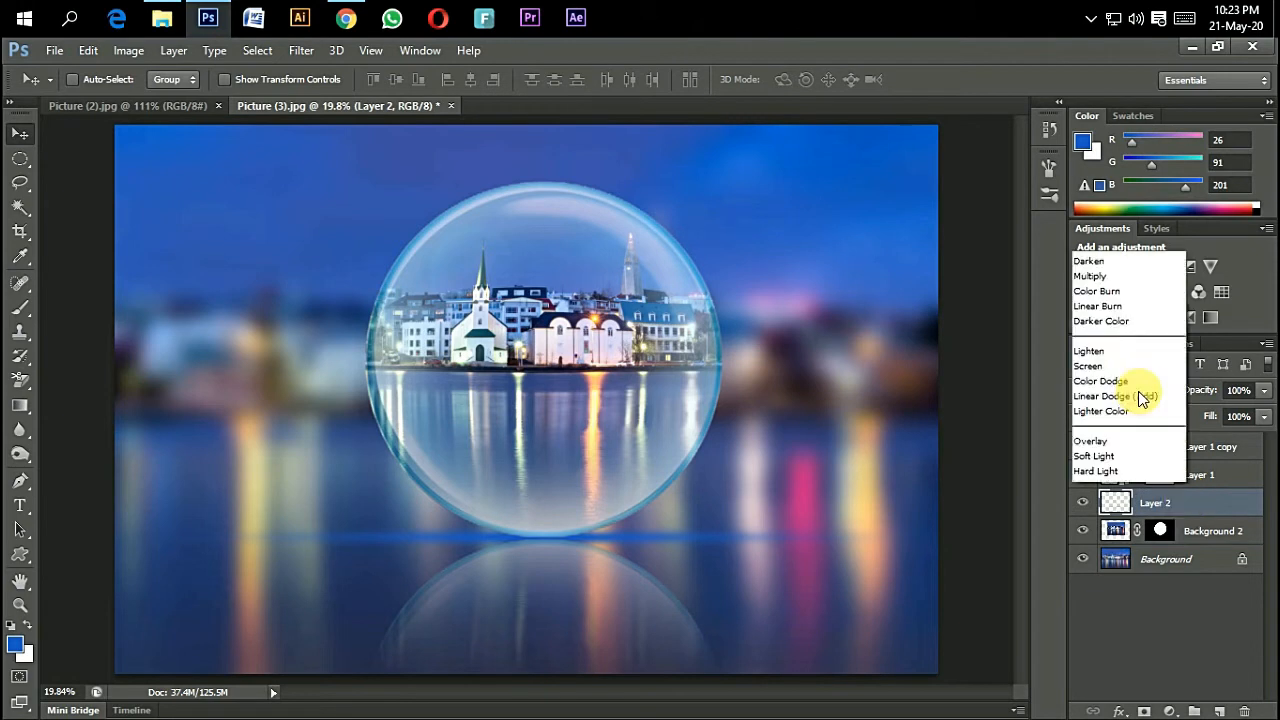
{"action": "left_click", "coordinate": [1122, 293]}
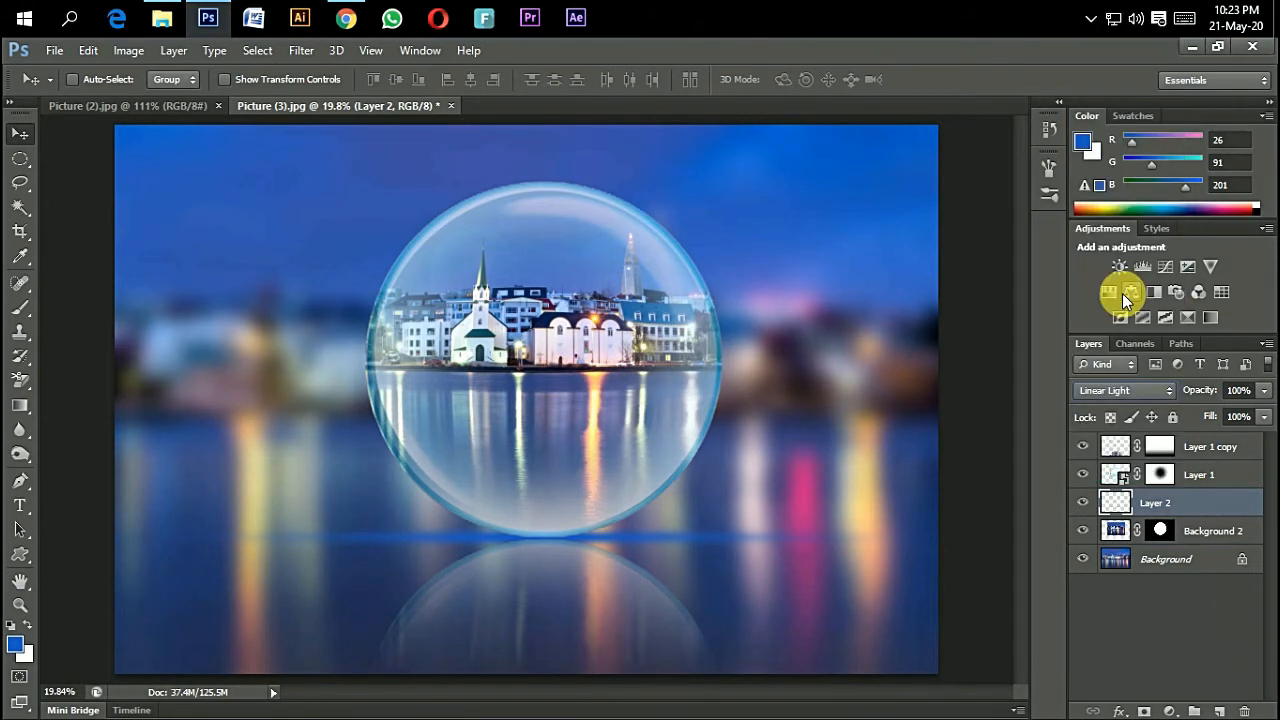
{"action": "left_click_drag", "start_coordinate": [1222, 396], "coordinate": [1167, 400]}
{"action": "left_click_drag", "start_coordinate": [1160, 503], "coordinate": [1189, 468]}
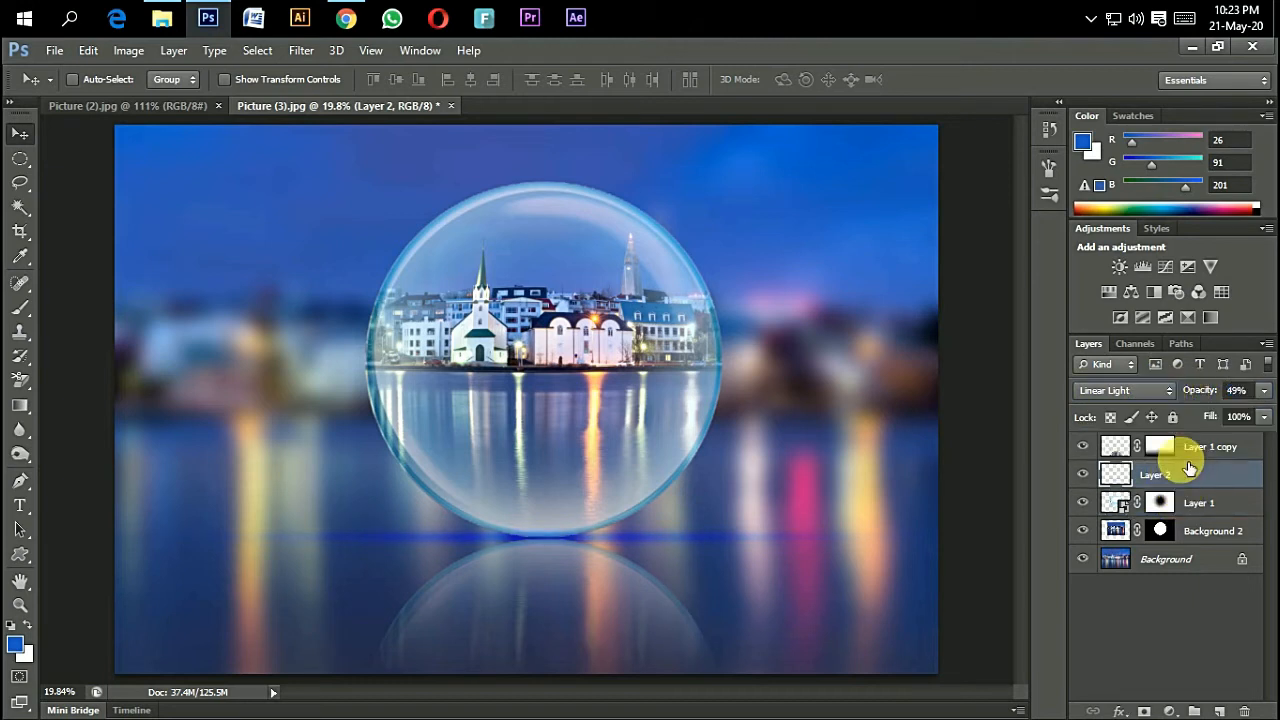
Step: Add a new empty layer directly above Layer 1 and load the bubble's outline from Layer 1 as a selection
{"action": "left_click", "coordinate": [1224, 512]}
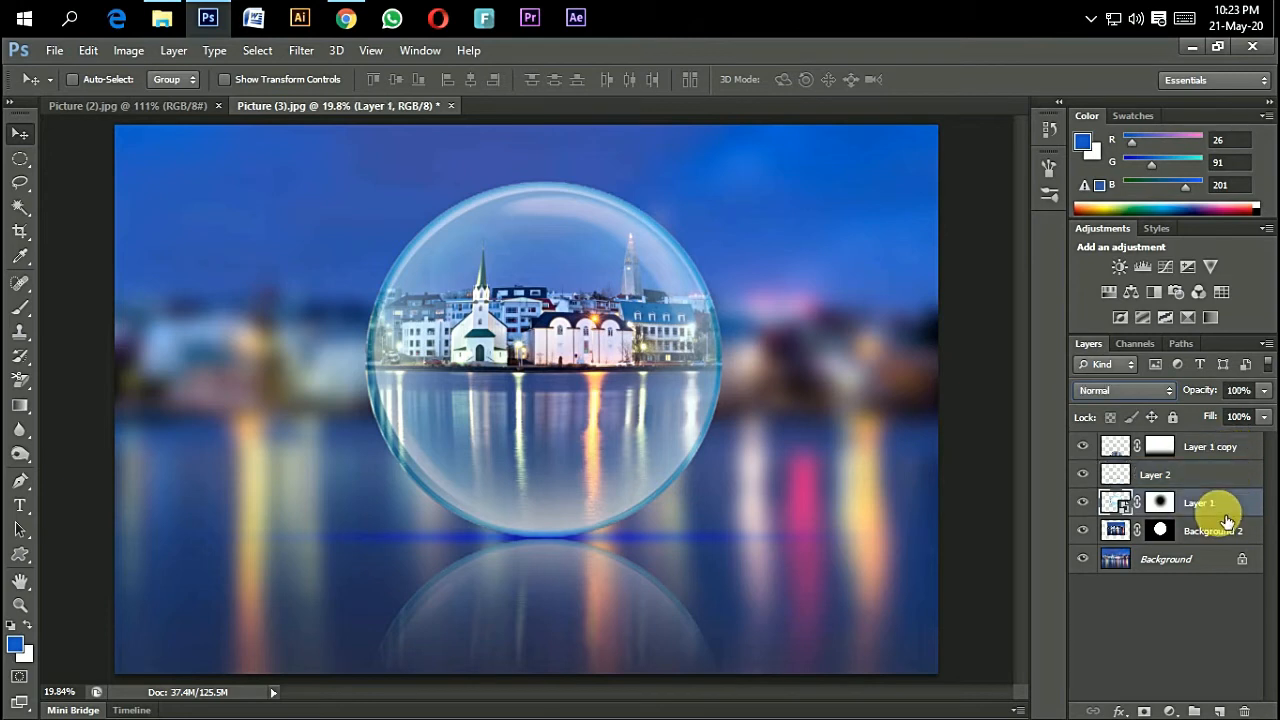
{"action": "left_click", "coordinate": [1213, 706]}
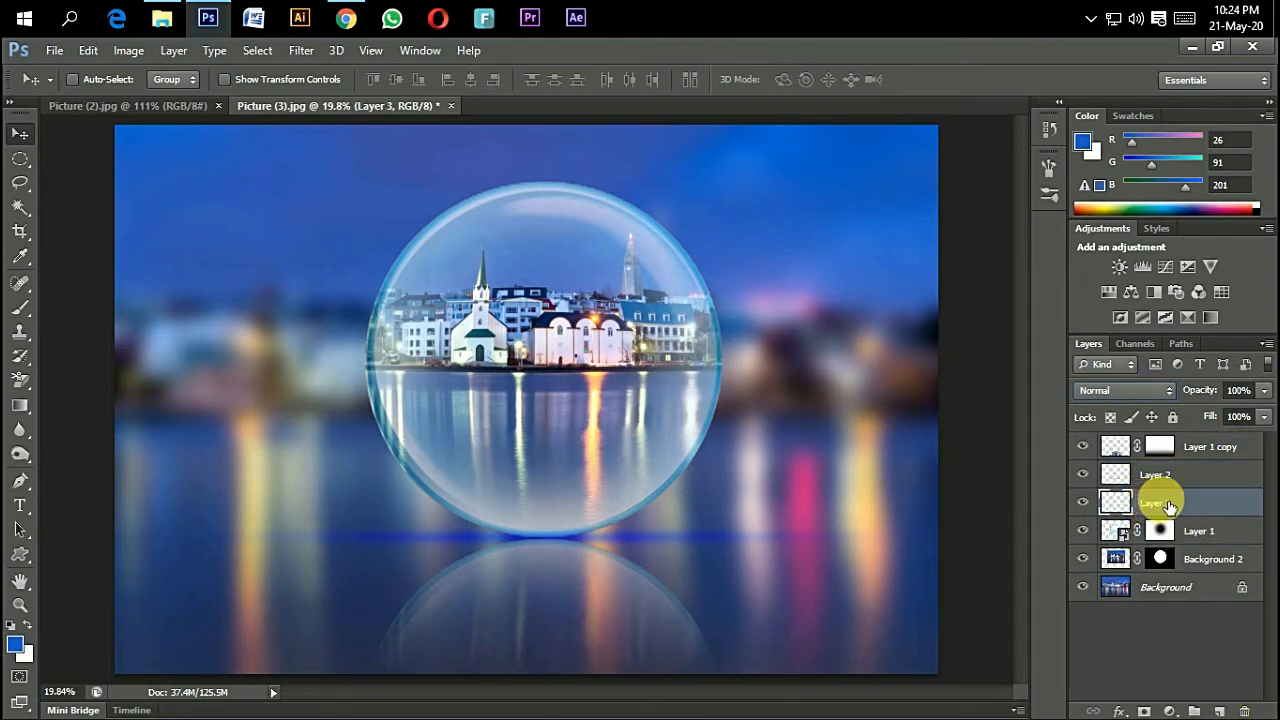
{"action": "left_click", "coordinate": [1115, 530], "text": "ctrl"}
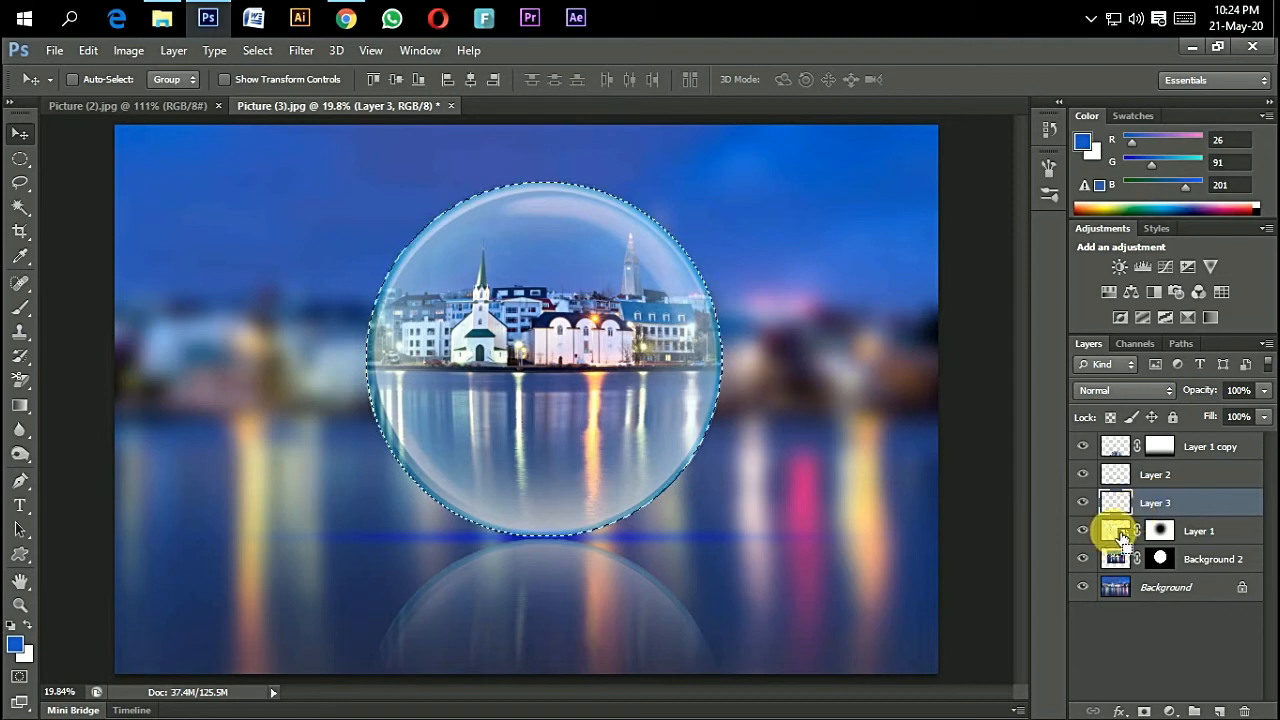
Step: Fill the bubble selection on Layer 3 with the blue foreground color using the Paint Bucket tool, and clear the selection
{"action": "left_click", "coordinate": [28, 622]}
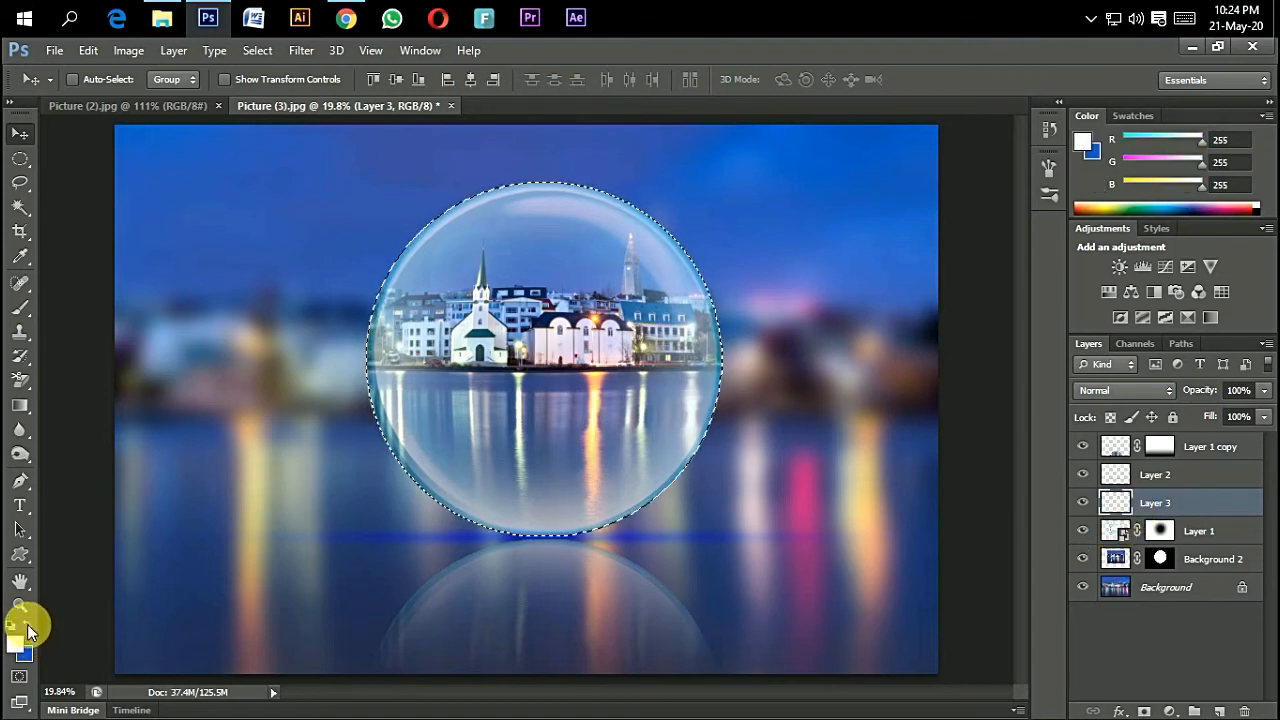
{"action": "left_click", "coordinate": [29, 623]}
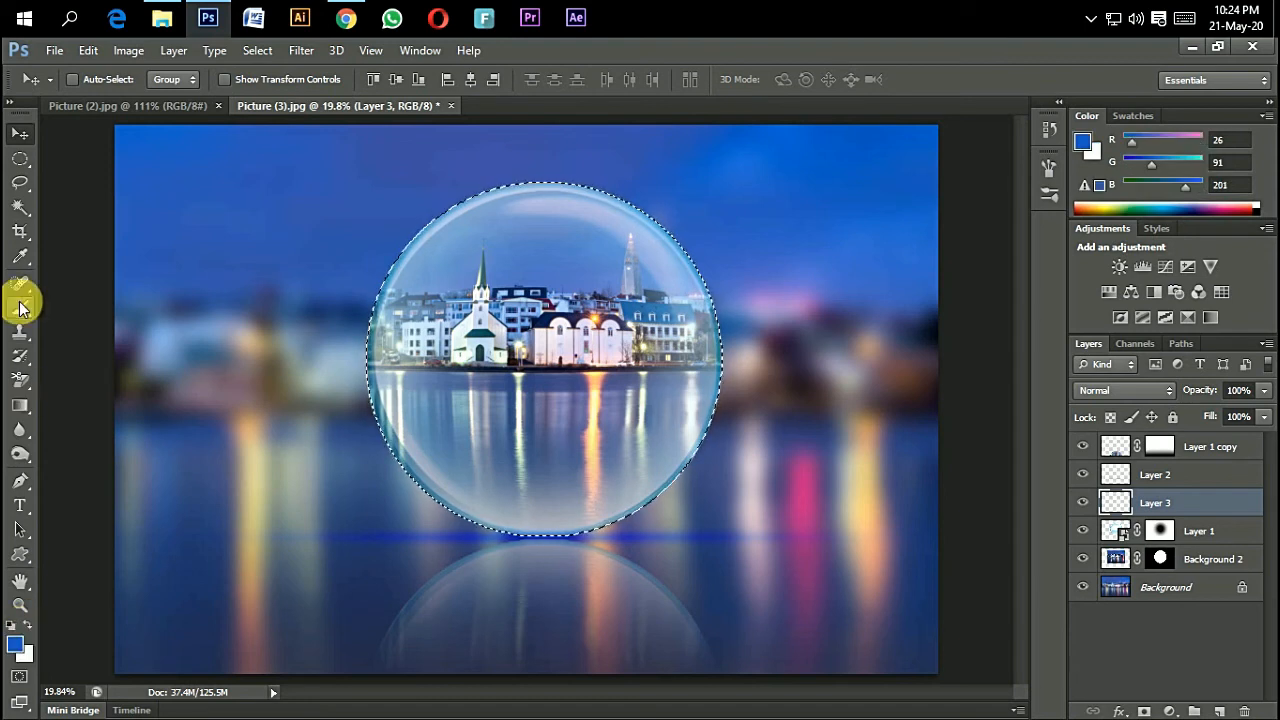
{"action": "left_click_drag", "start_coordinate": [19, 407], "coordinate": [126, 421]}
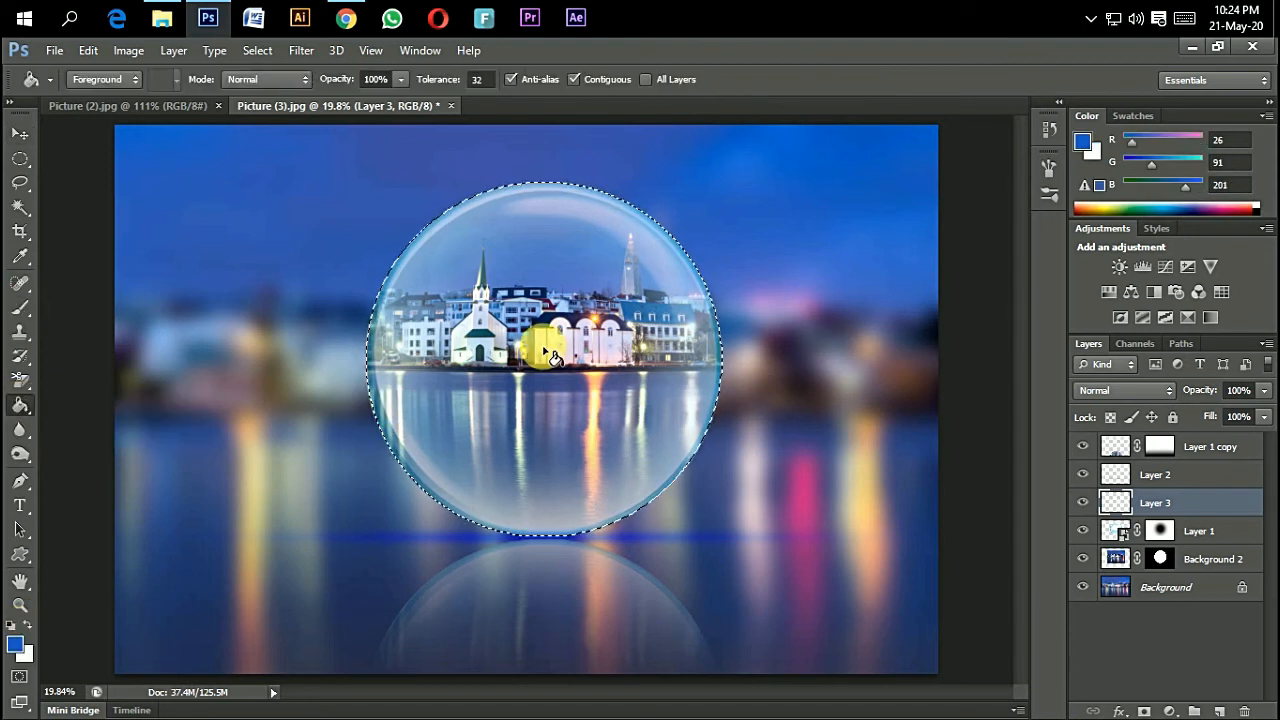
{"action": "left_click", "coordinate": [537, 343]}
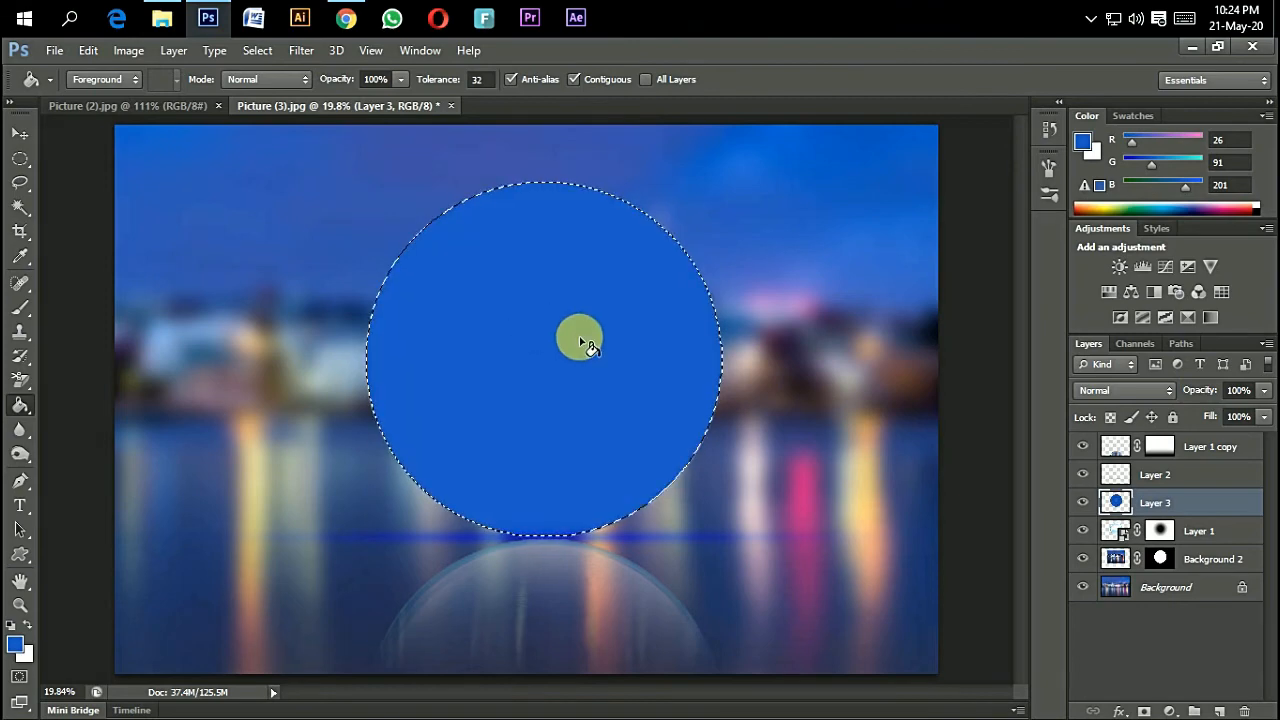
{"action": "left_click", "coordinate": [257, 50]}
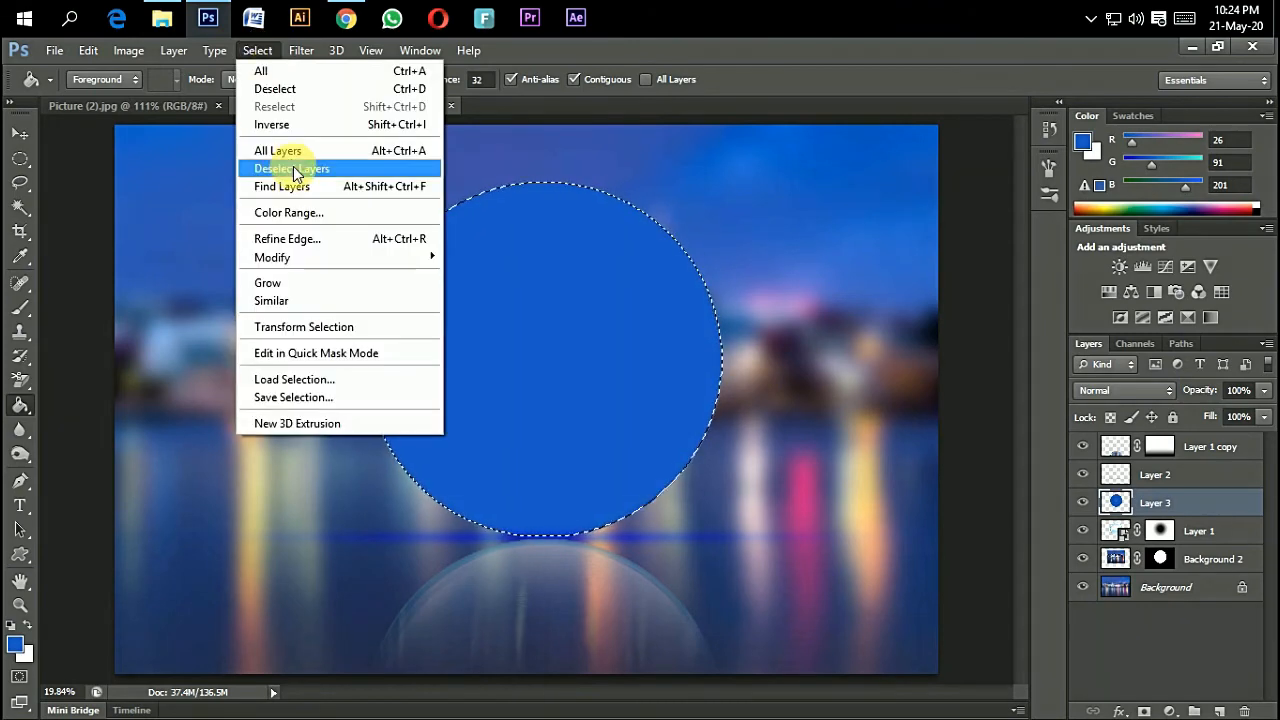
{"action": "left_click", "coordinate": [290, 89]}
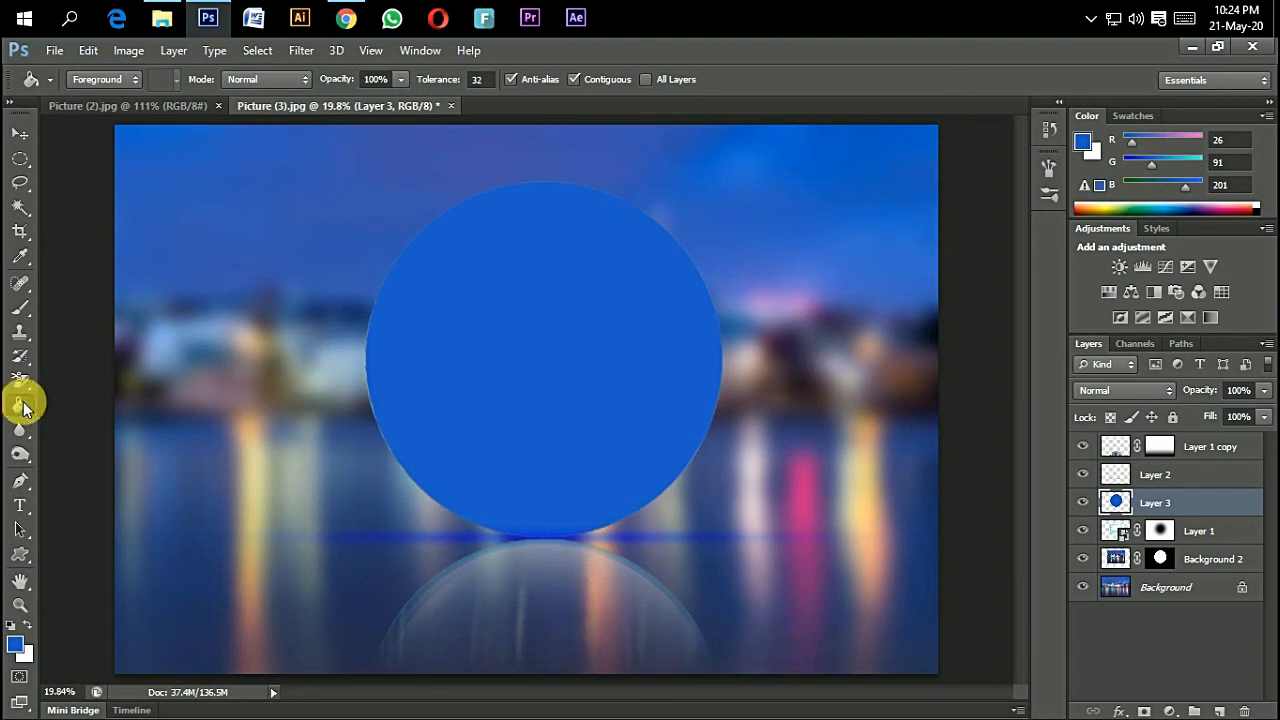
Step: Mask Layer 3 and paint repeated black dabs with the soft 2200 px brush at the bubble's center, leaving blue around the rim
{"action": "left_click", "coordinate": [1146, 711]}
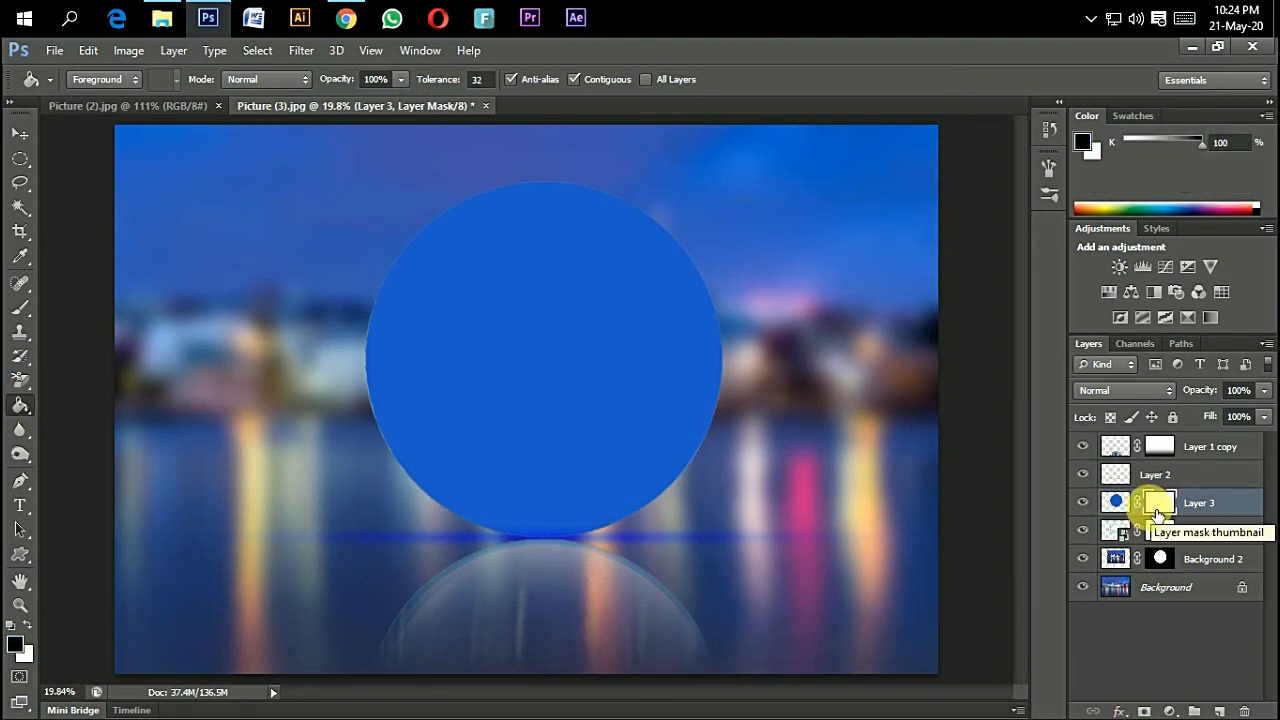
{"action": "left_click", "coordinate": [22, 313]}
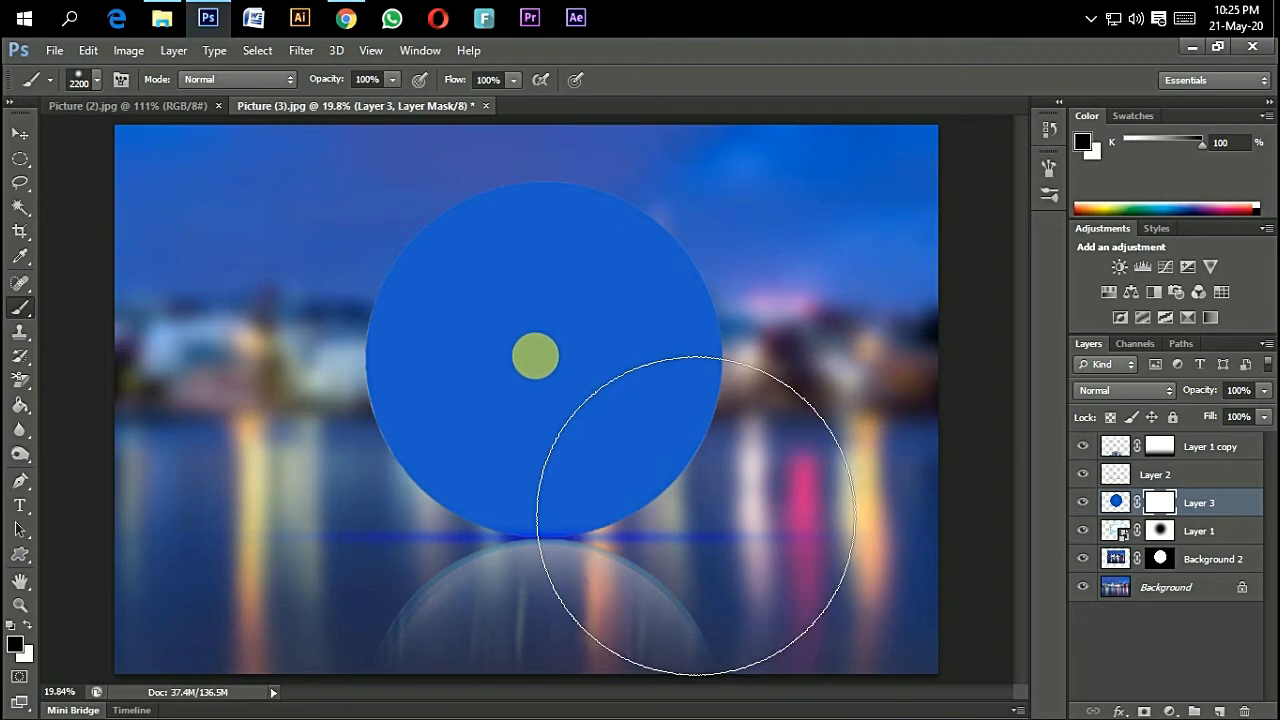
{"action": "left_click", "coordinate": [540, 357]}
{"action": "left_click", "coordinate": [543, 364]}
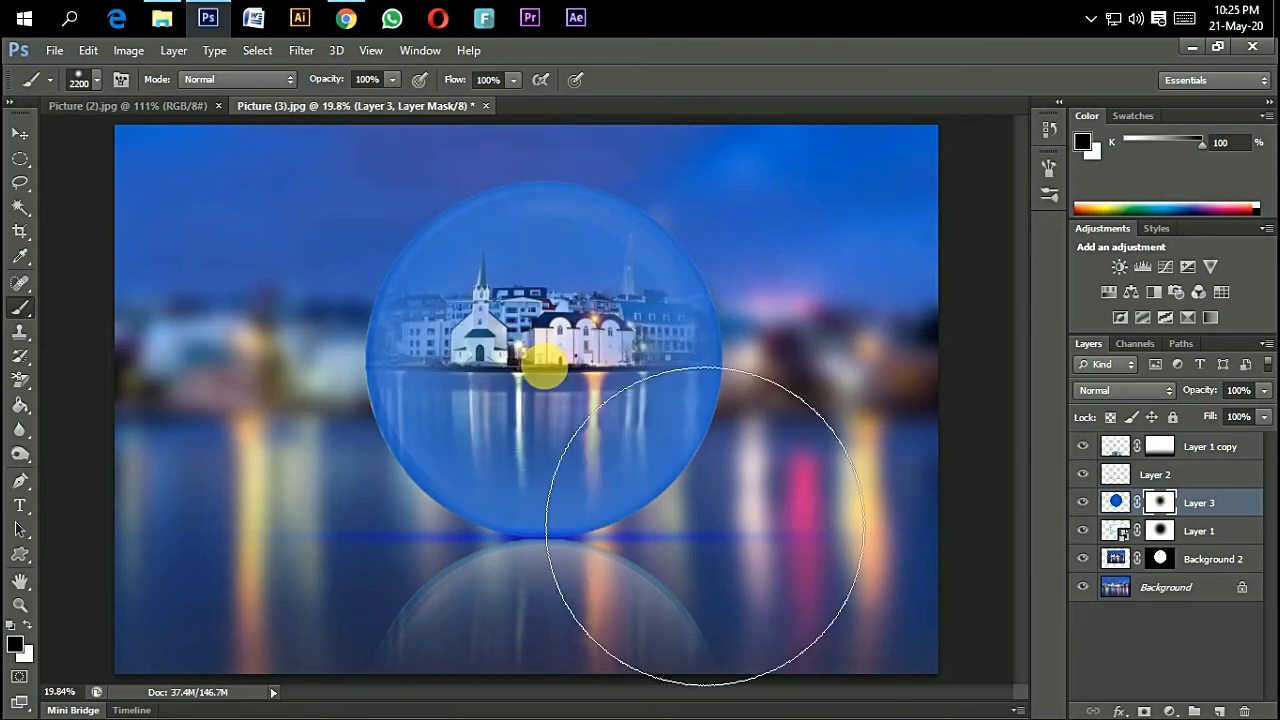
{"action": "left_click", "coordinate": [545, 366]}
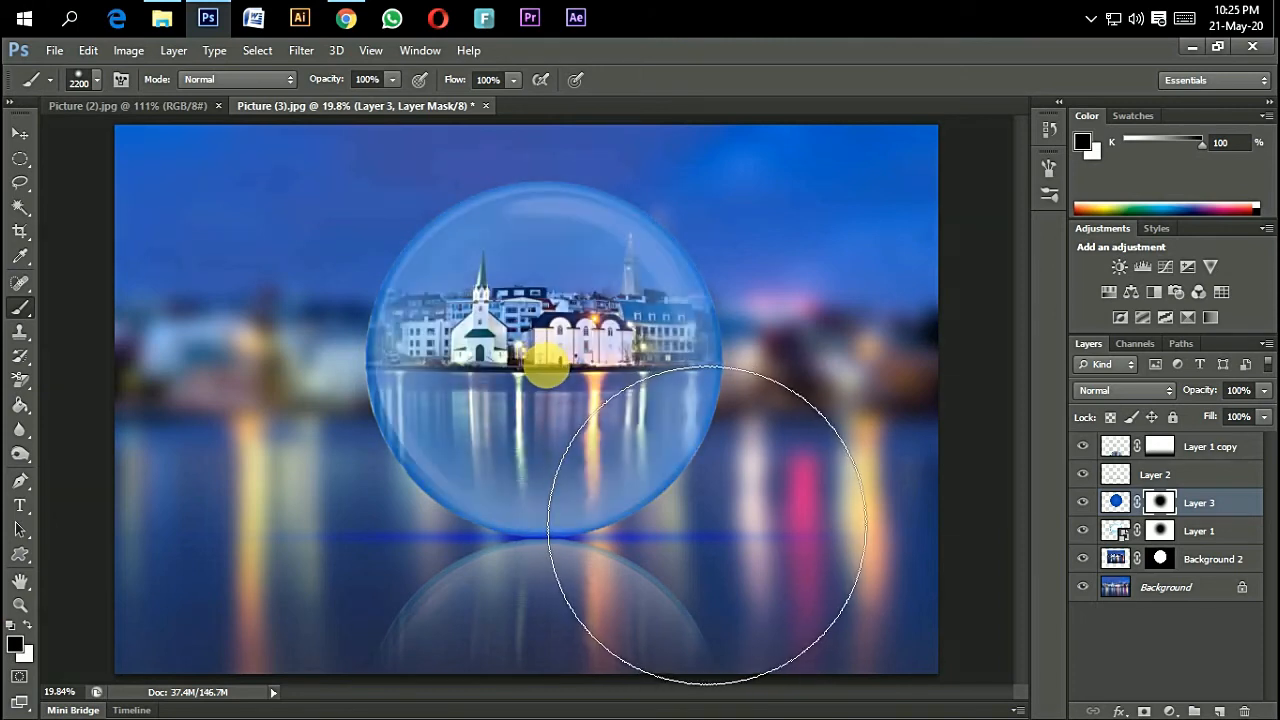
{"action": "left_click", "coordinate": [547, 365]}
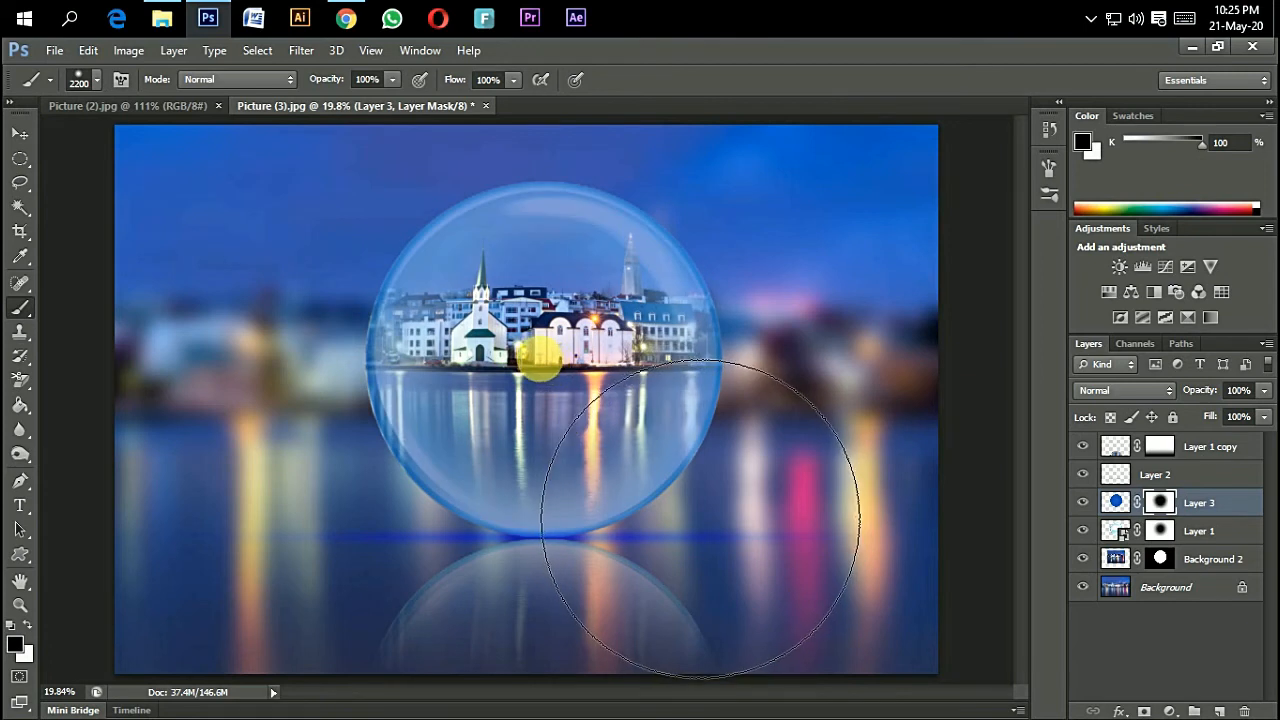
{"action": "left_click", "coordinate": [540, 362]}
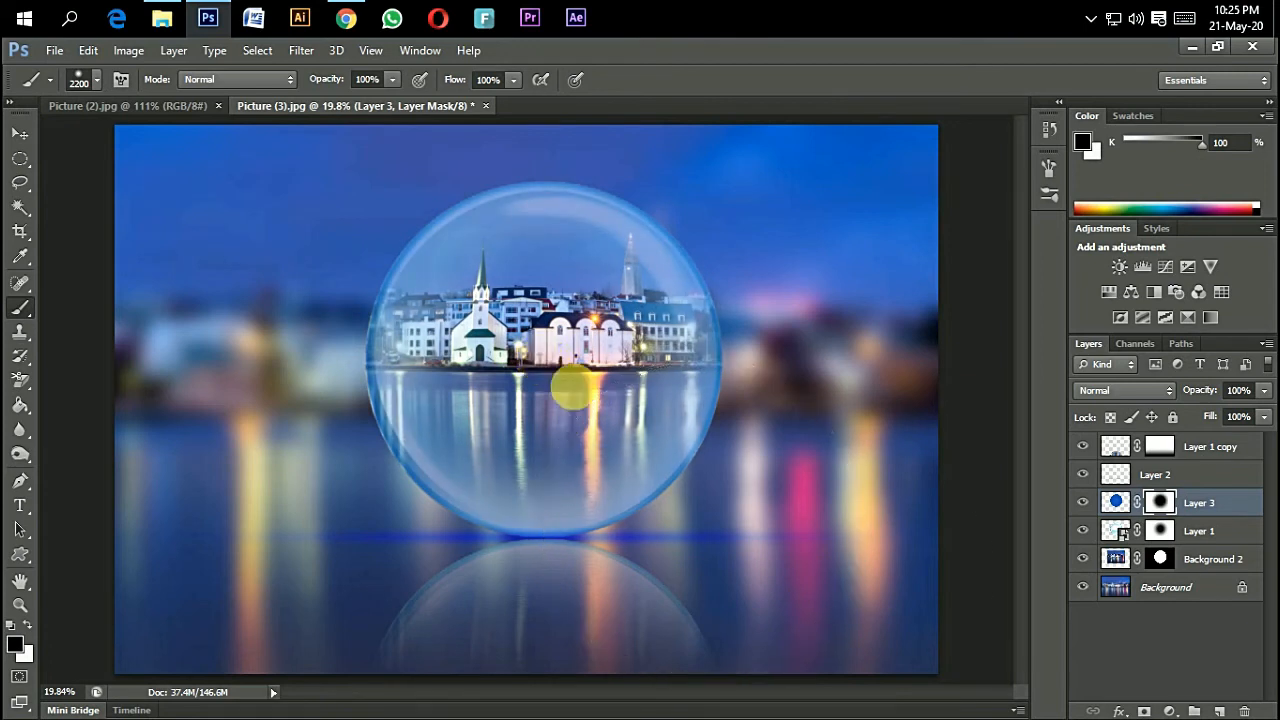
{"action": "left_click", "coordinate": [28, 141]}
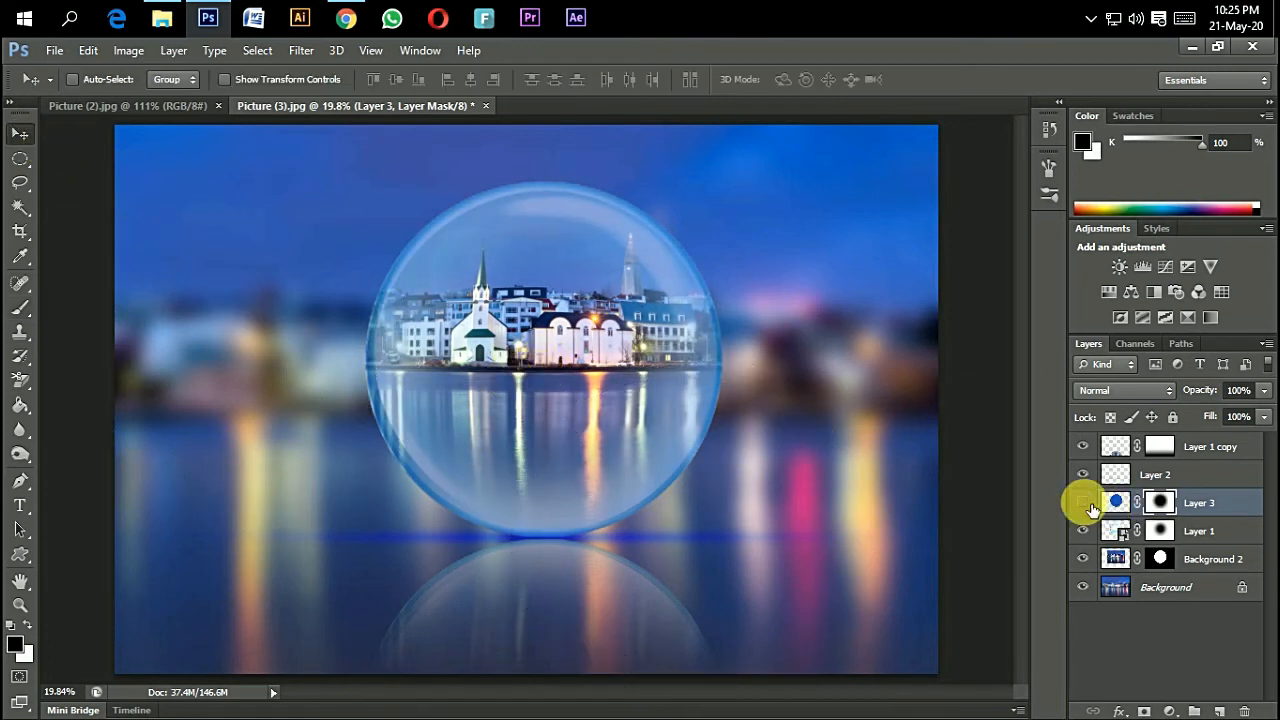
Step: Compare the image with and without the blue rim tint, and set Layer 3's opacity to 31%
{"action": "left_click", "coordinate": [1083, 504]}
{"action": "left_click", "coordinate": [1084, 505]}
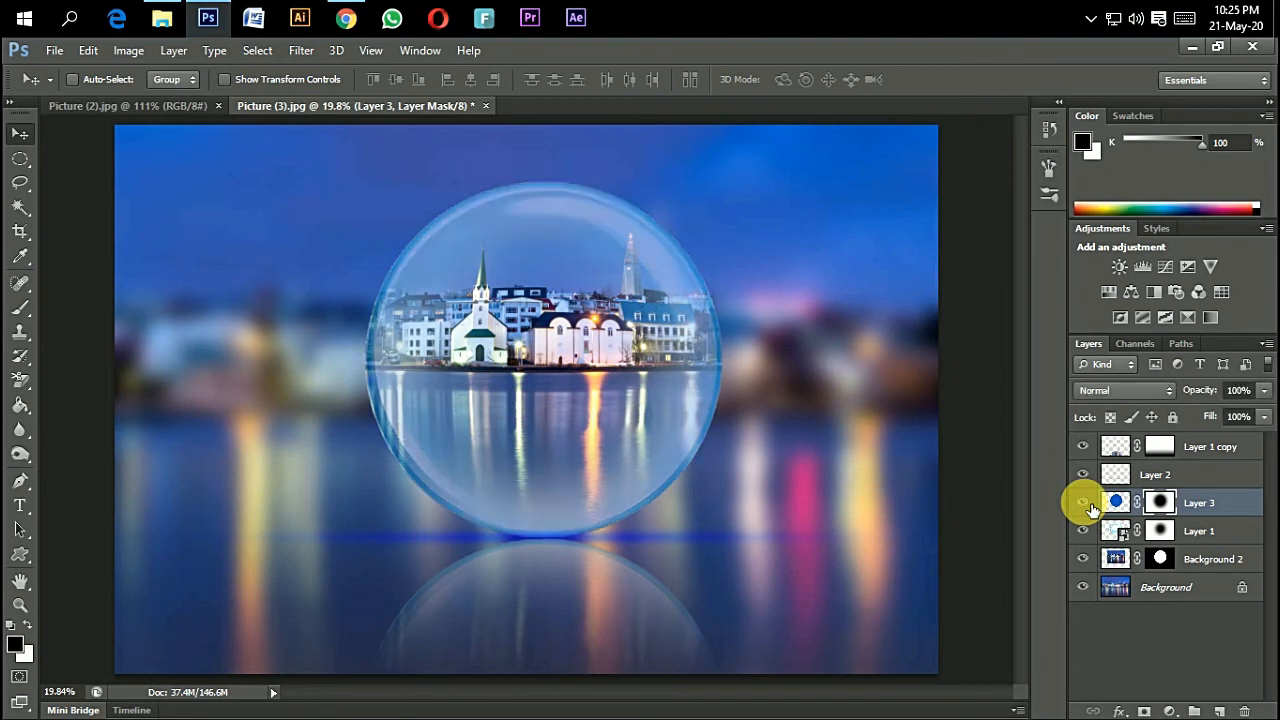
{"action": "left_click", "coordinate": [1206, 504]}
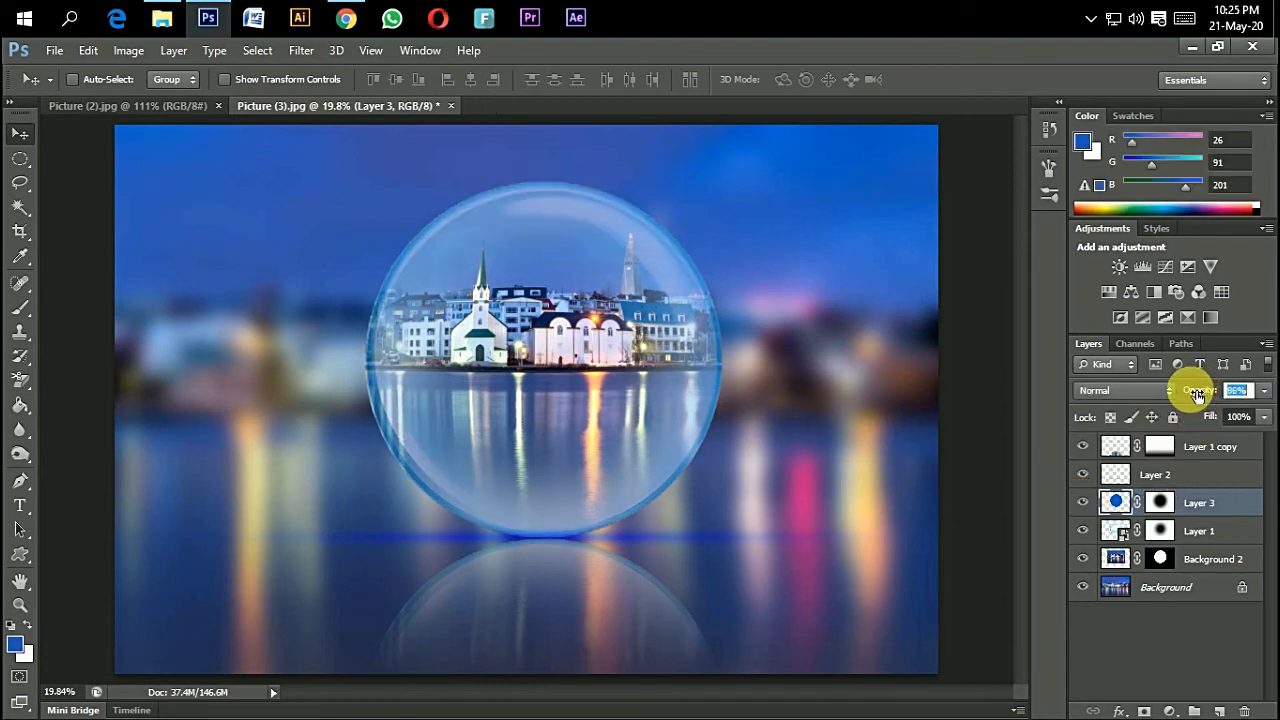
{"action": "left_click_drag", "start_coordinate": [1167, 388], "coordinate": [1153, 386]}
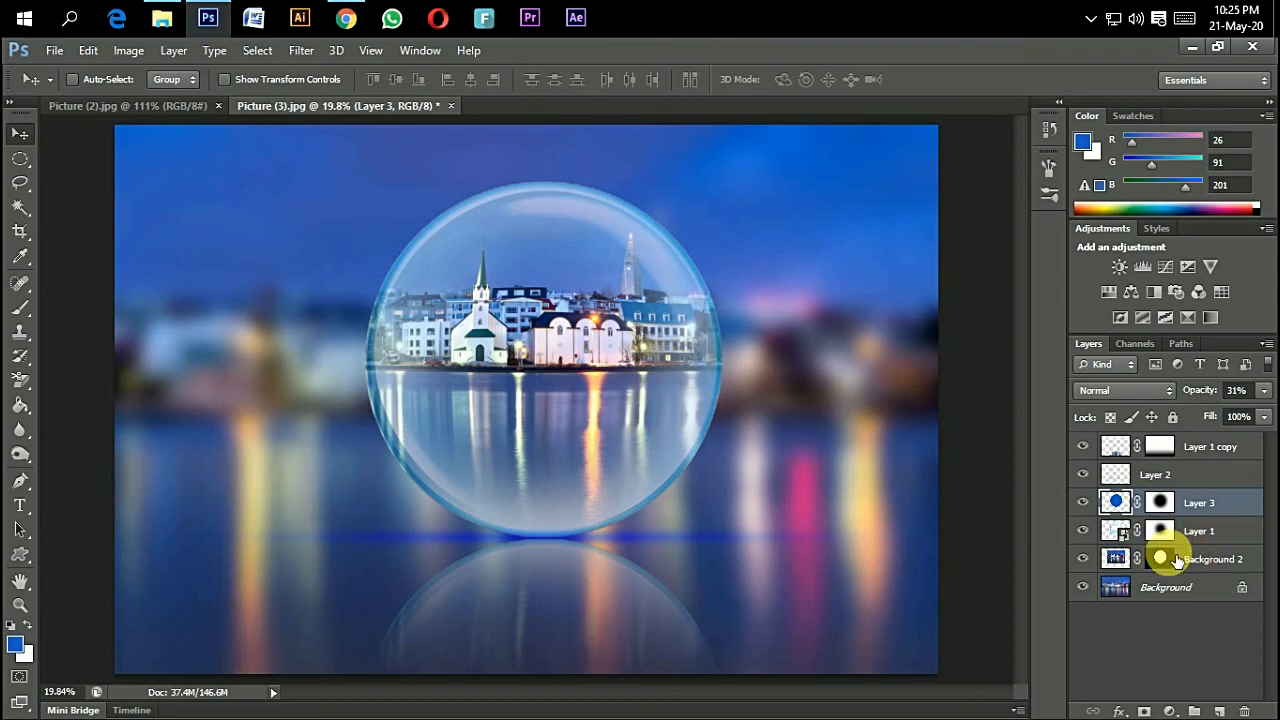
{"action": "left_click", "coordinate": [1085, 561]}
{"action": "left_click", "coordinate": [1085, 561]}
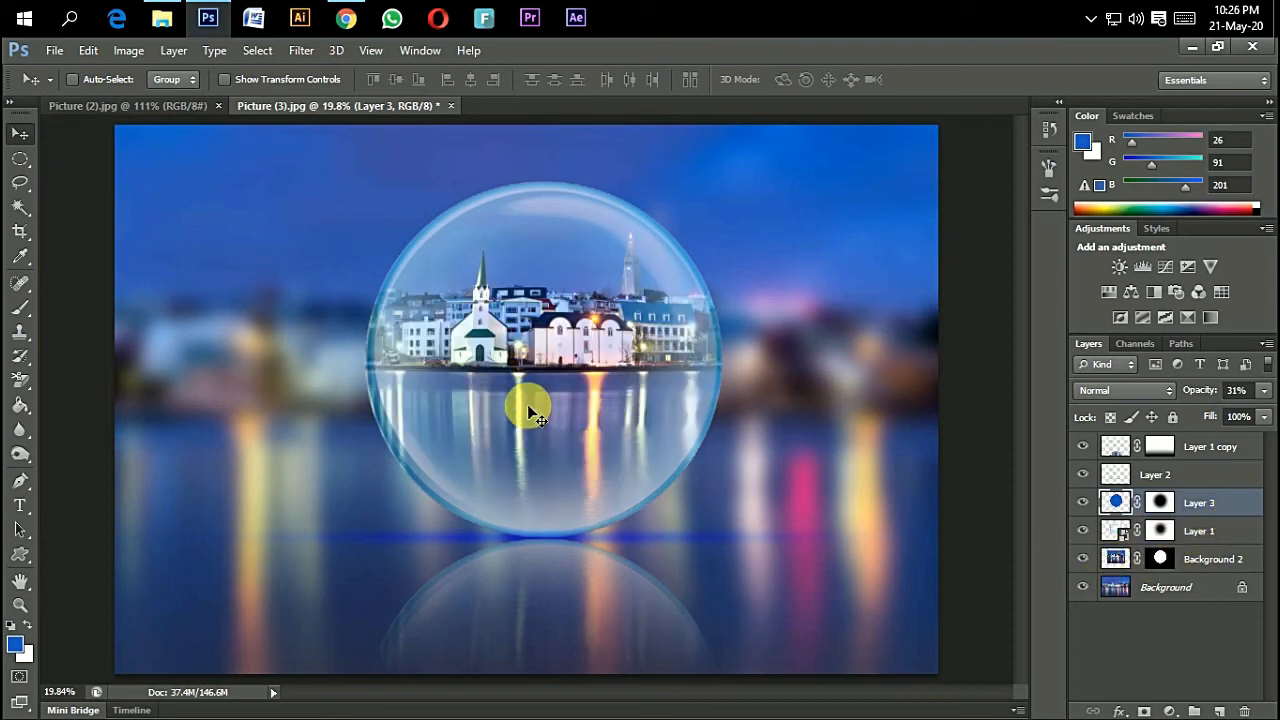
Step: Save the composite as a JPEG named "Picture Manipulation with water babble effect" in New folder (6) at maximum quality 12
{"action": "left_click", "coordinate": [52, 50]}
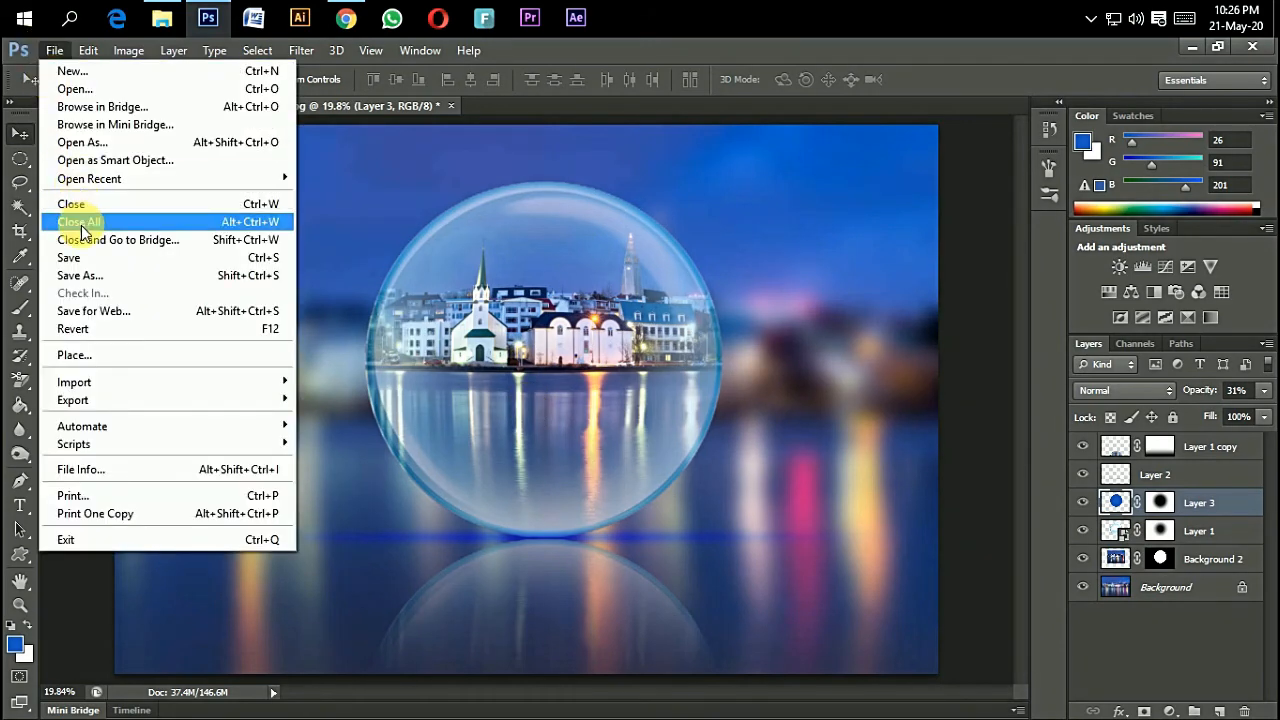
{"action": "left_click", "coordinate": [86, 277]}
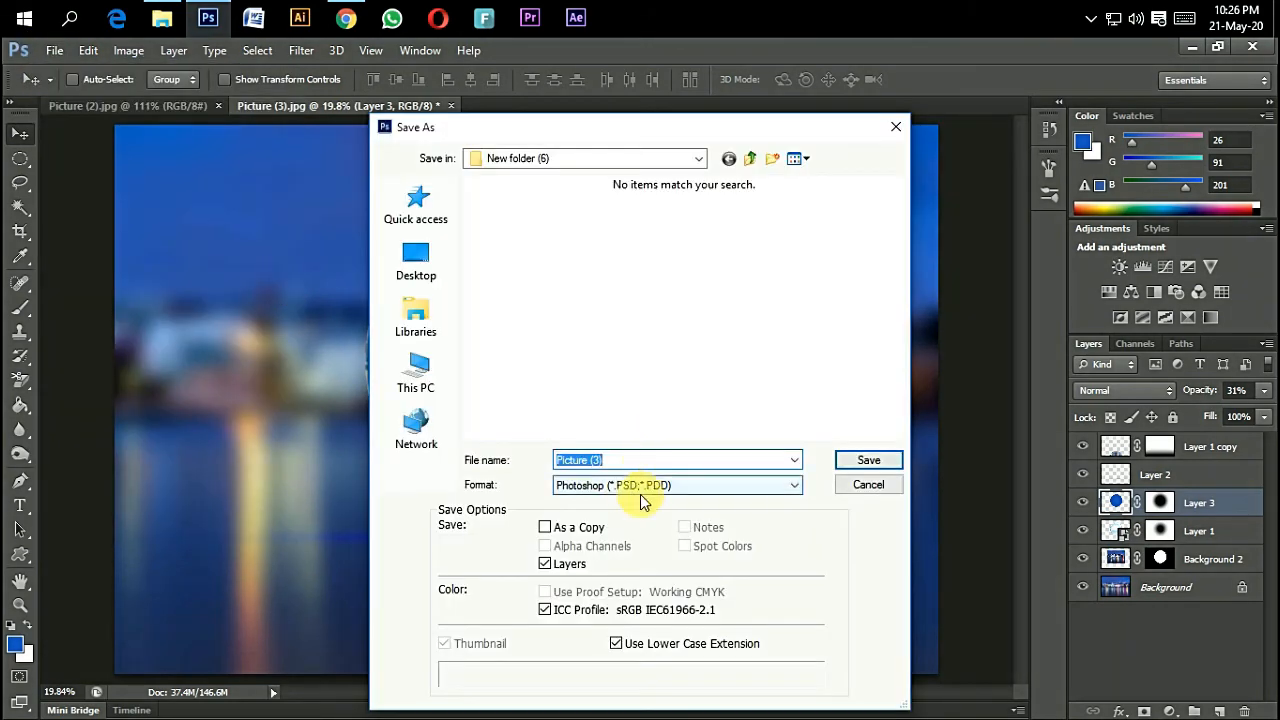
{"action": "left_click", "coordinate": [640, 486]}
{"action": "left_click", "coordinate": [660, 327]}
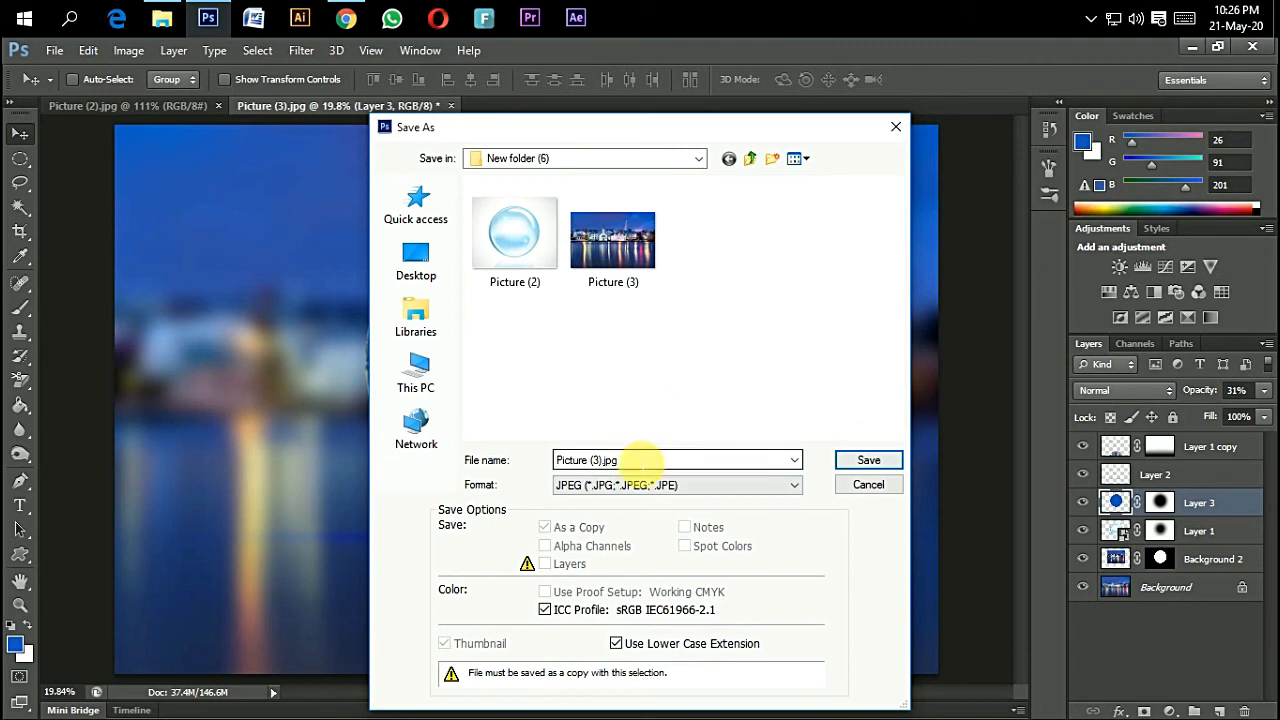
{"action": "type", "text": "Manipulation with water babble effect"}
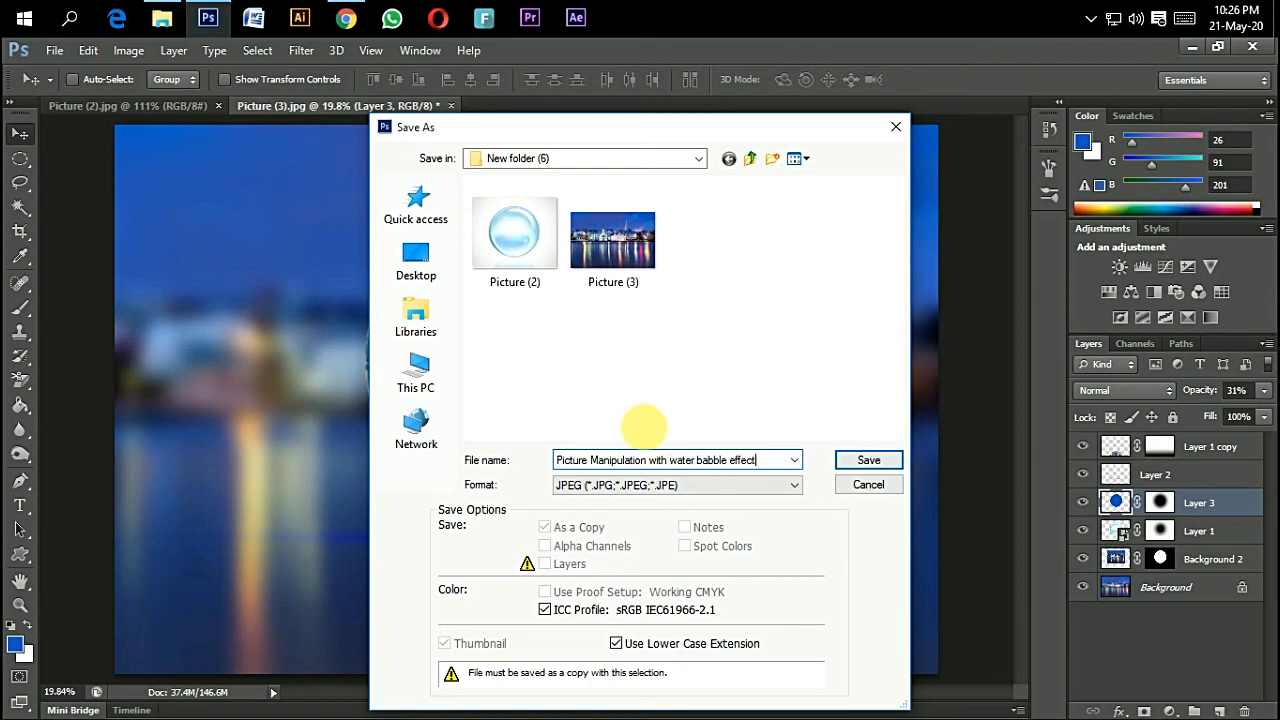
{"action": "left_click", "coordinate": [866, 460]}
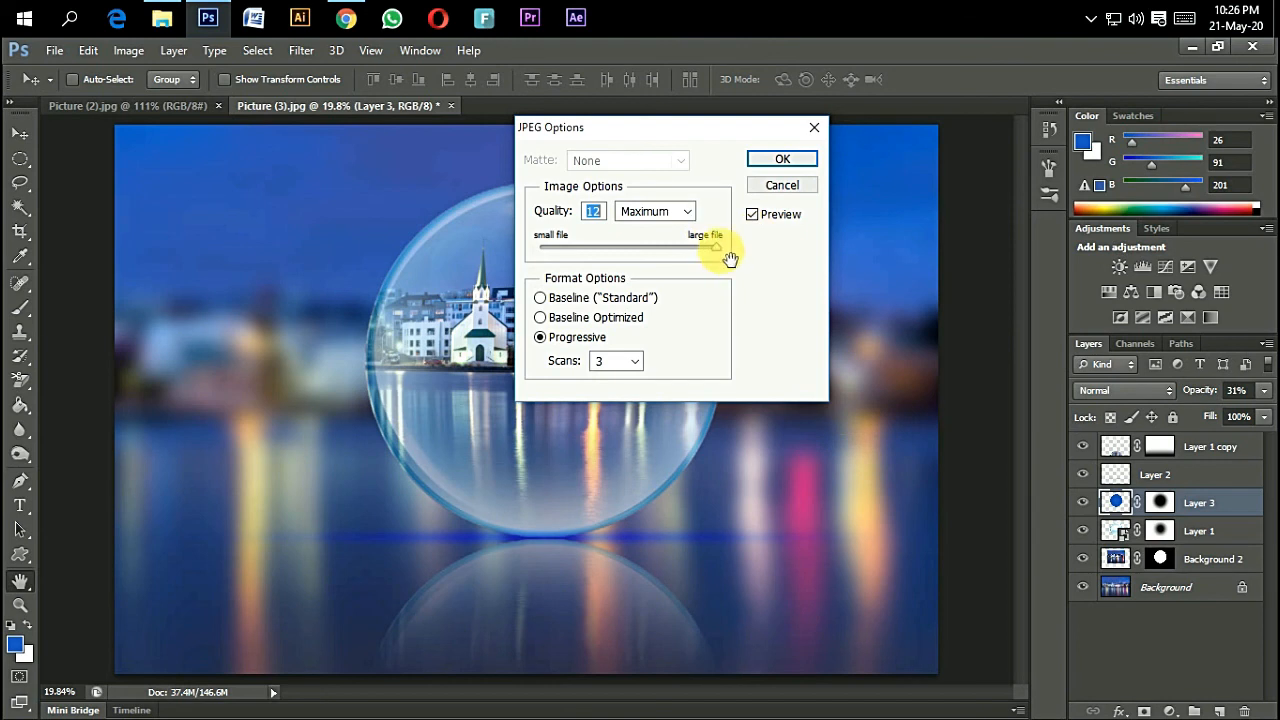
{"action": "left_click", "coordinate": [772, 160]}
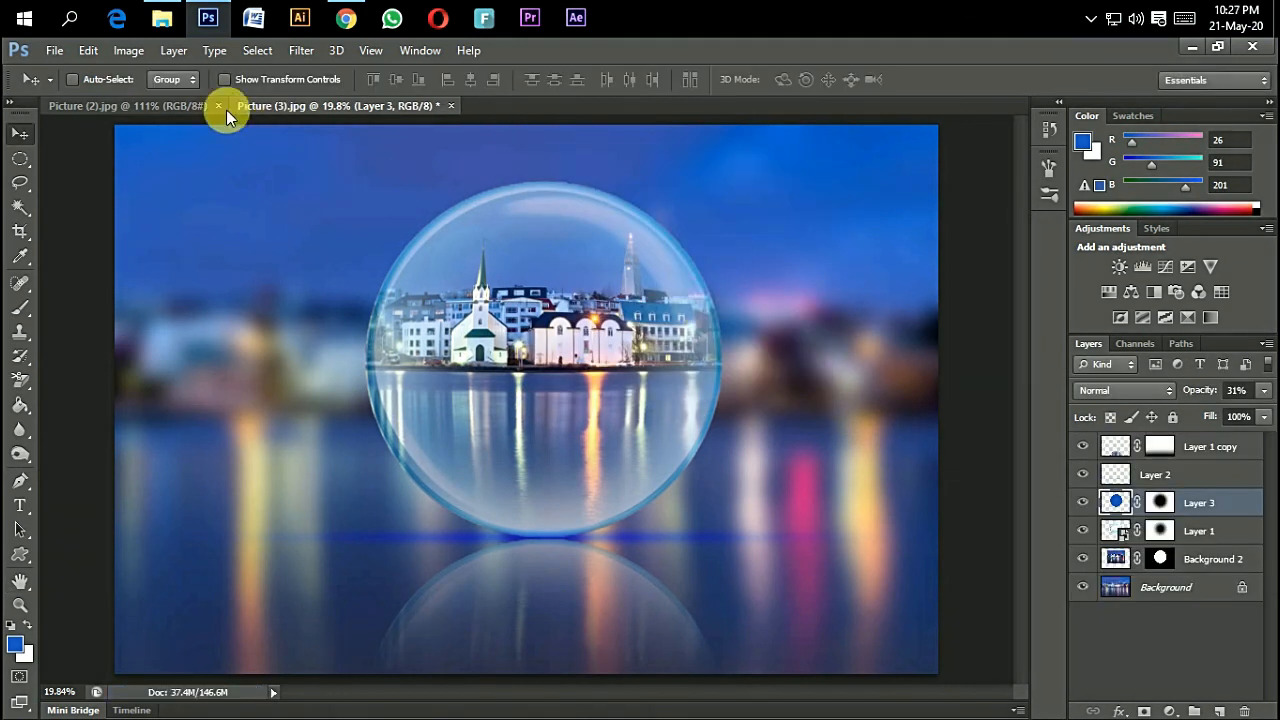
Step: Switch to File Explorer and open the exported "Picture Manipulation with water babble effect" image in Photos
{"action": "left_click", "coordinate": [161, 17]}
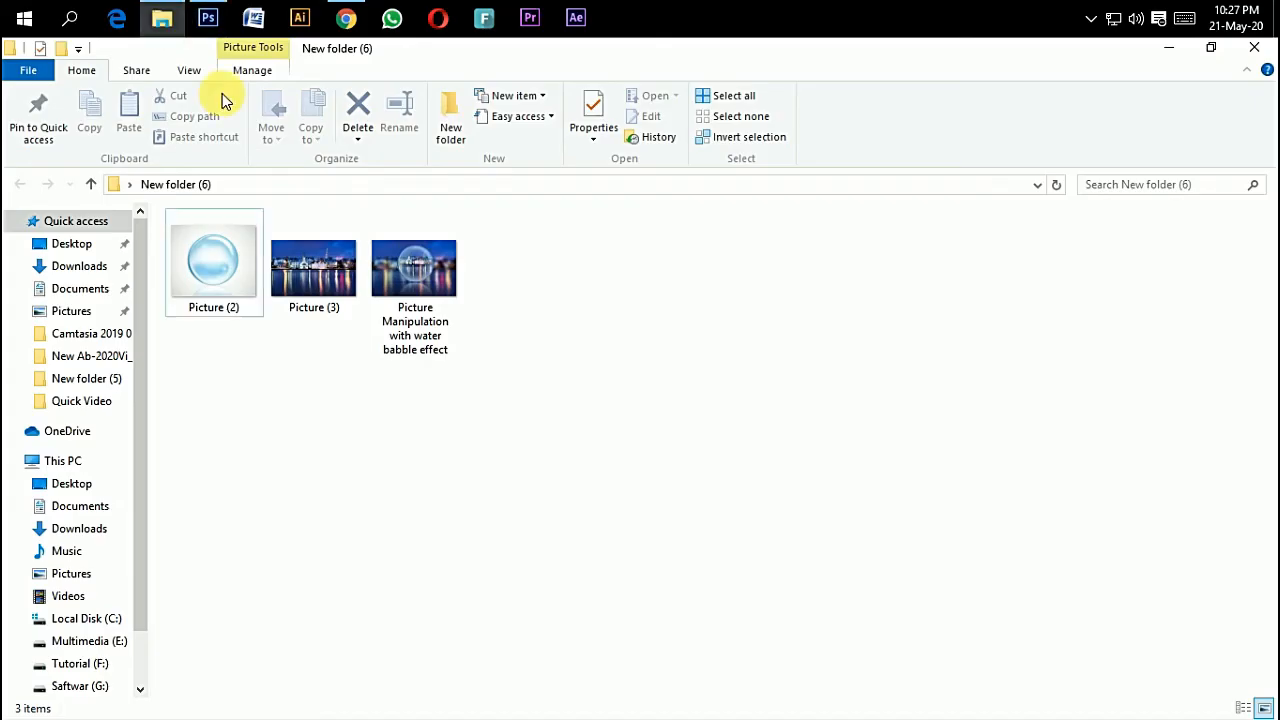
{"action": "left_click", "coordinate": [392, 285]}
{"action": "double_click", "coordinate": [392, 285]}
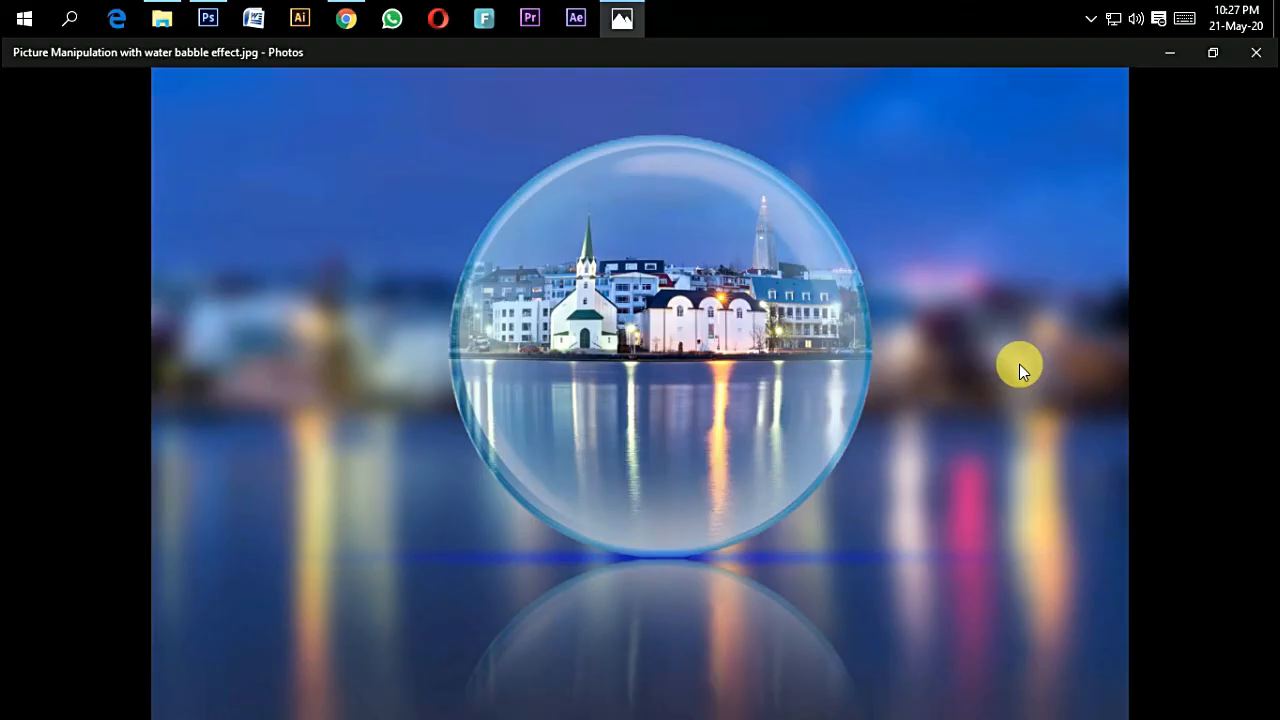
Step: Compare the exported bubble composite with the original Picture (3).jpg in Photos, ending on the composite
{"action": "key", "text": "Left"}
{"action": "key", "text": "Left"}
{"action": "key", "text": "Right"}
{"action": "key", "text": "Right"}
{"action": "key", "text": "Left"}
{"action": "key", "text": "Left"}
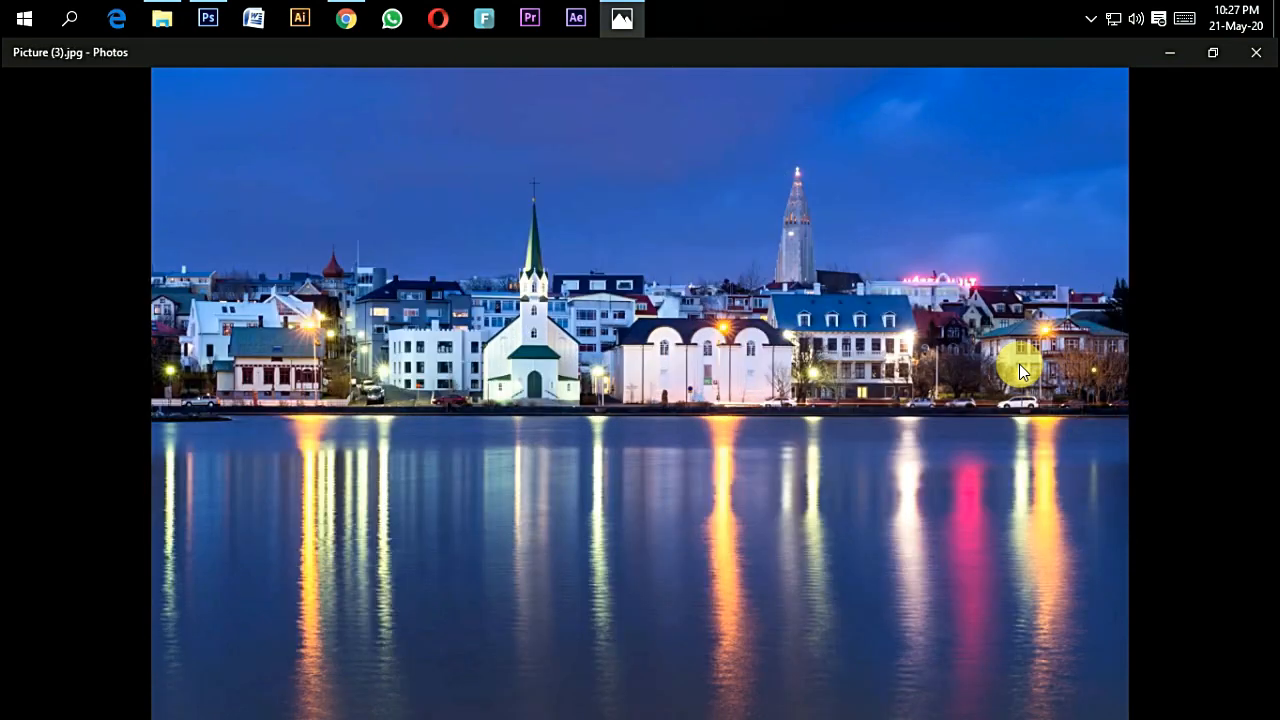
{"action": "key", "text": "Right"}
{"action": "key", "text": "Right"}
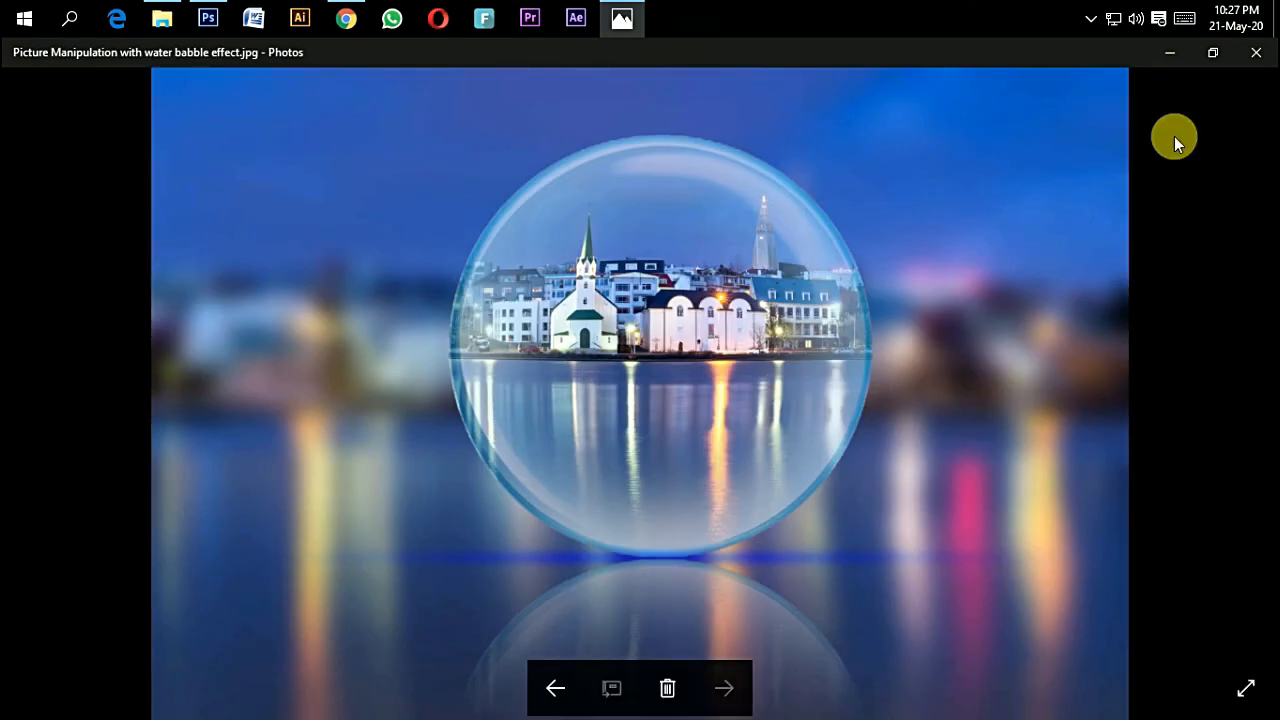